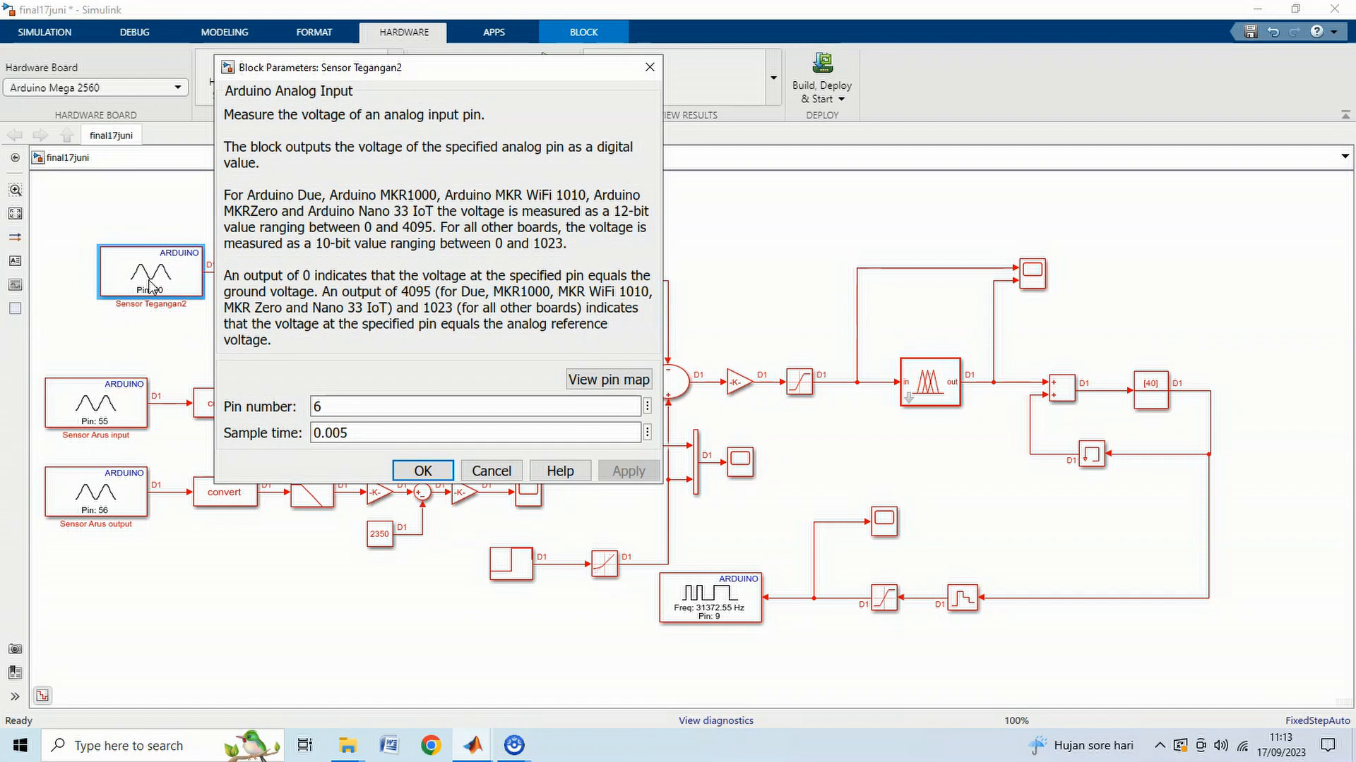
Step: Check the pin number and sample time of the Sensor Tegangan2, Sensor Arus input and Sensor Arus output blocks
{"action": "left_click", "coordinate": [343, 408]}
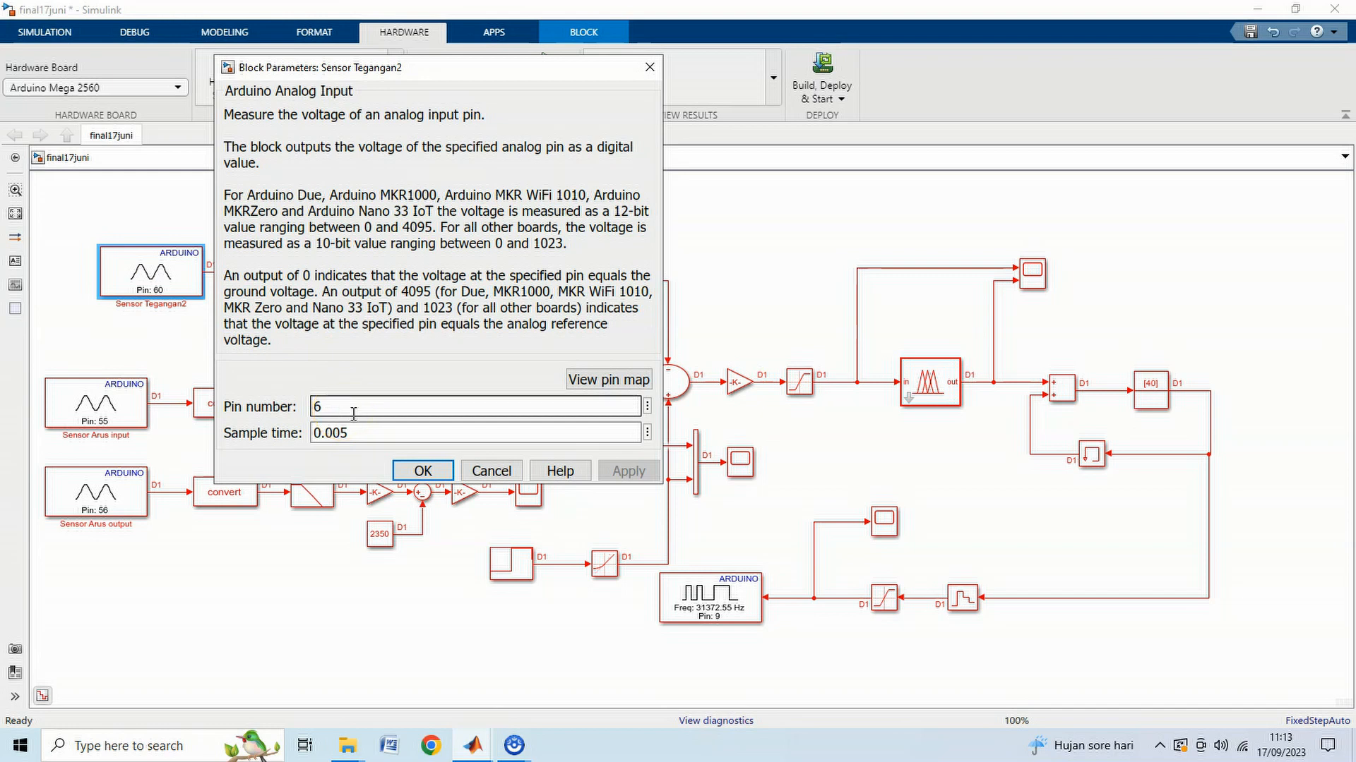
{"action": "left_click", "coordinate": [422, 471]}
{"action": "left_click", "coordinate": [81, 421]}
{"action": "double_click", "coordinate": [82, 421]}
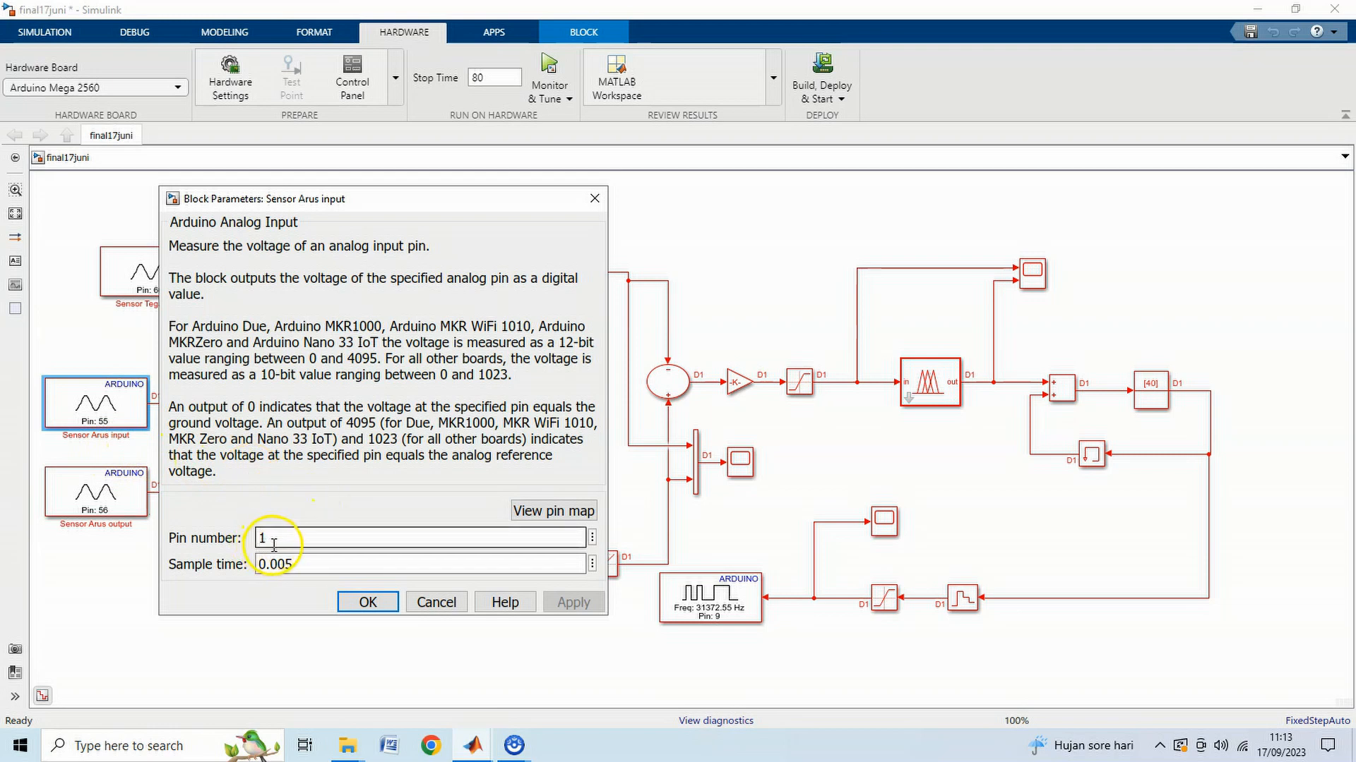
{"action": "left_click", "coordinate": [361, 600]}
{"action": "left_click", "coordinate": [106, 503]}
{"action": "double_click", "coordinate": [106, 503]}
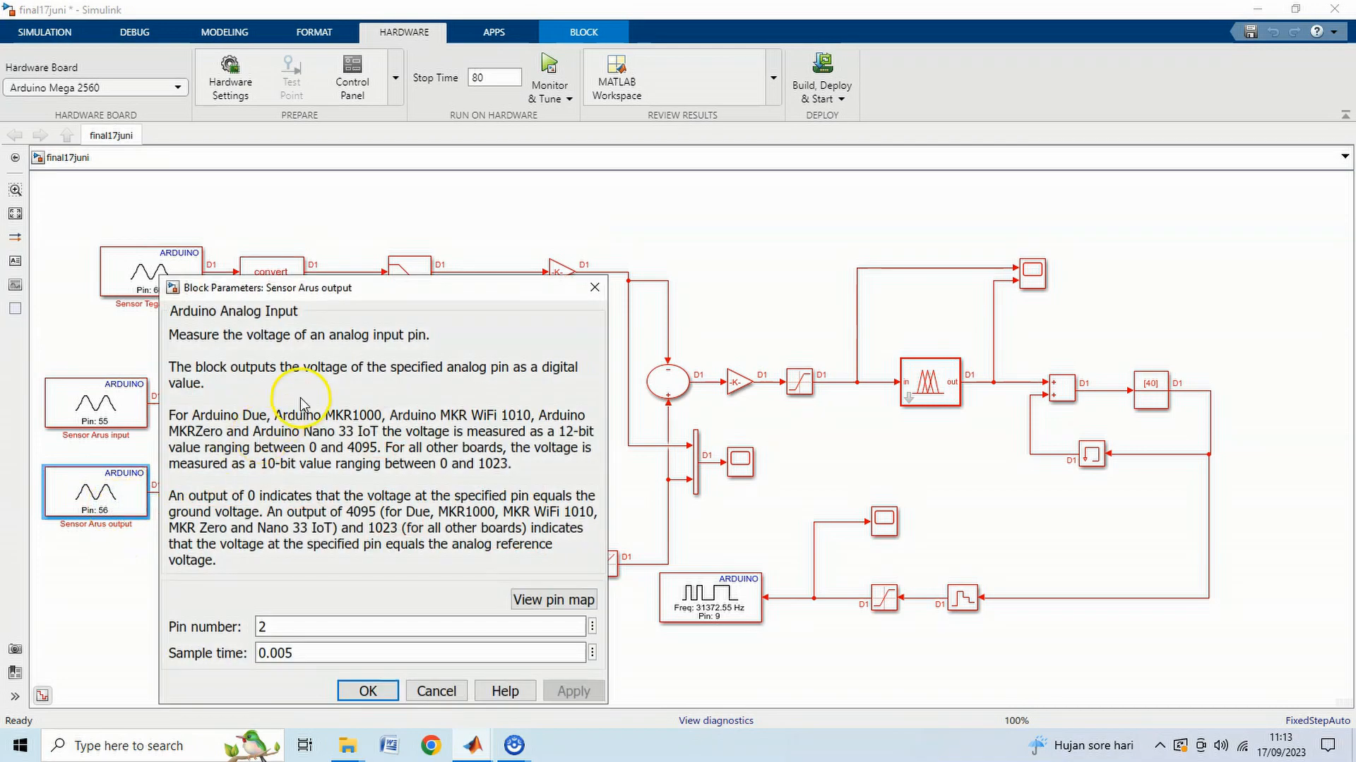
{"action": "left_click_drag", "start_coordinate": [424, 295], "coordinate": [635, 230]}
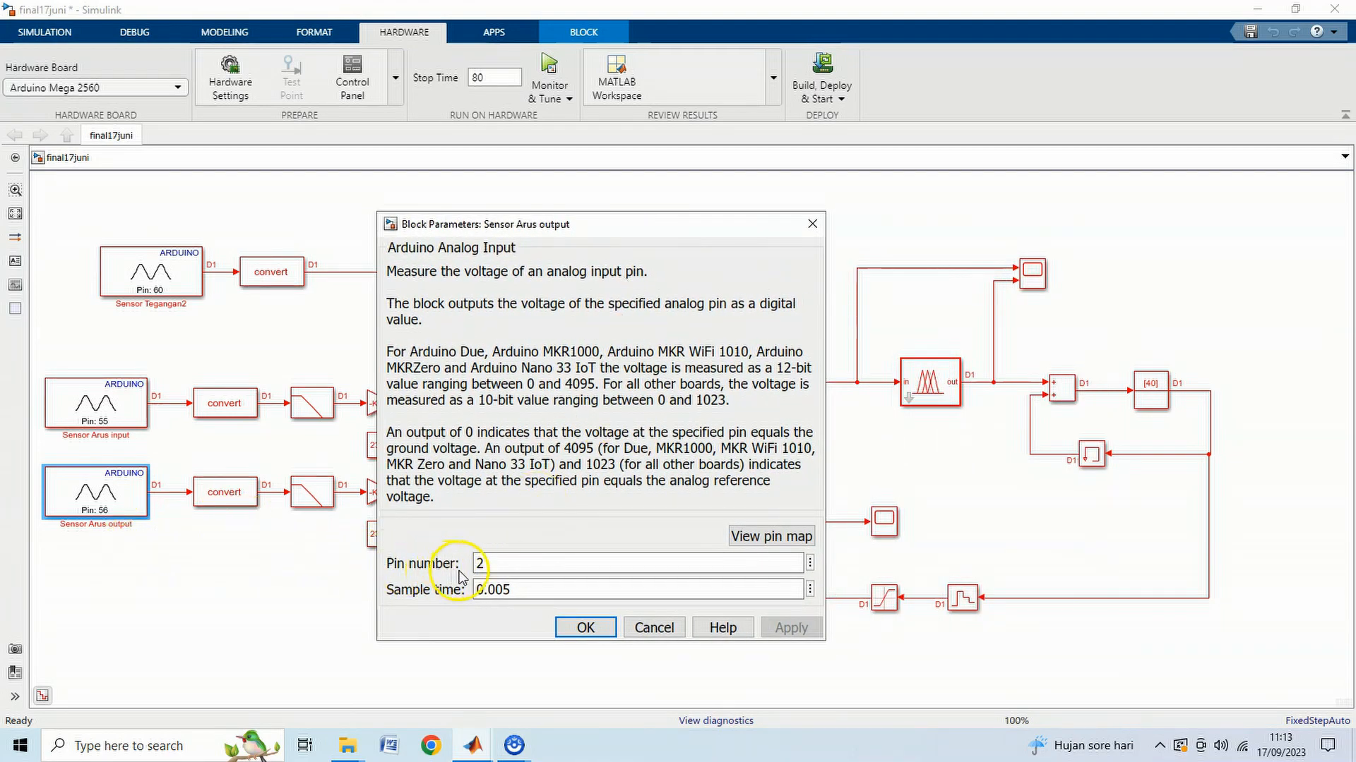
{"action": "left_click", "coordinate": [571, 631]}
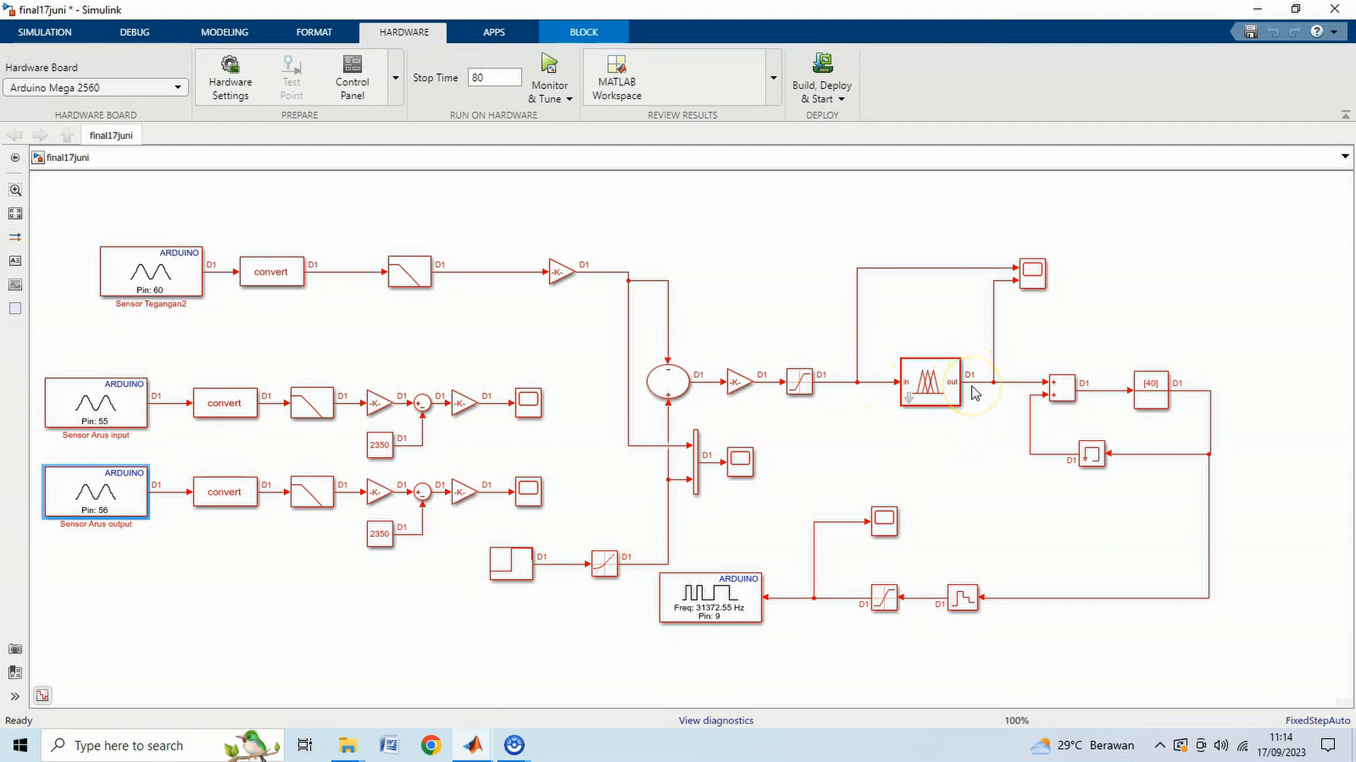
Step: Search the Simulink block library for "fuzzy"
{"action": "left_click", "coordinate": [49, 32]}
{"action": "left_click", "coordinate": [127, 87]}
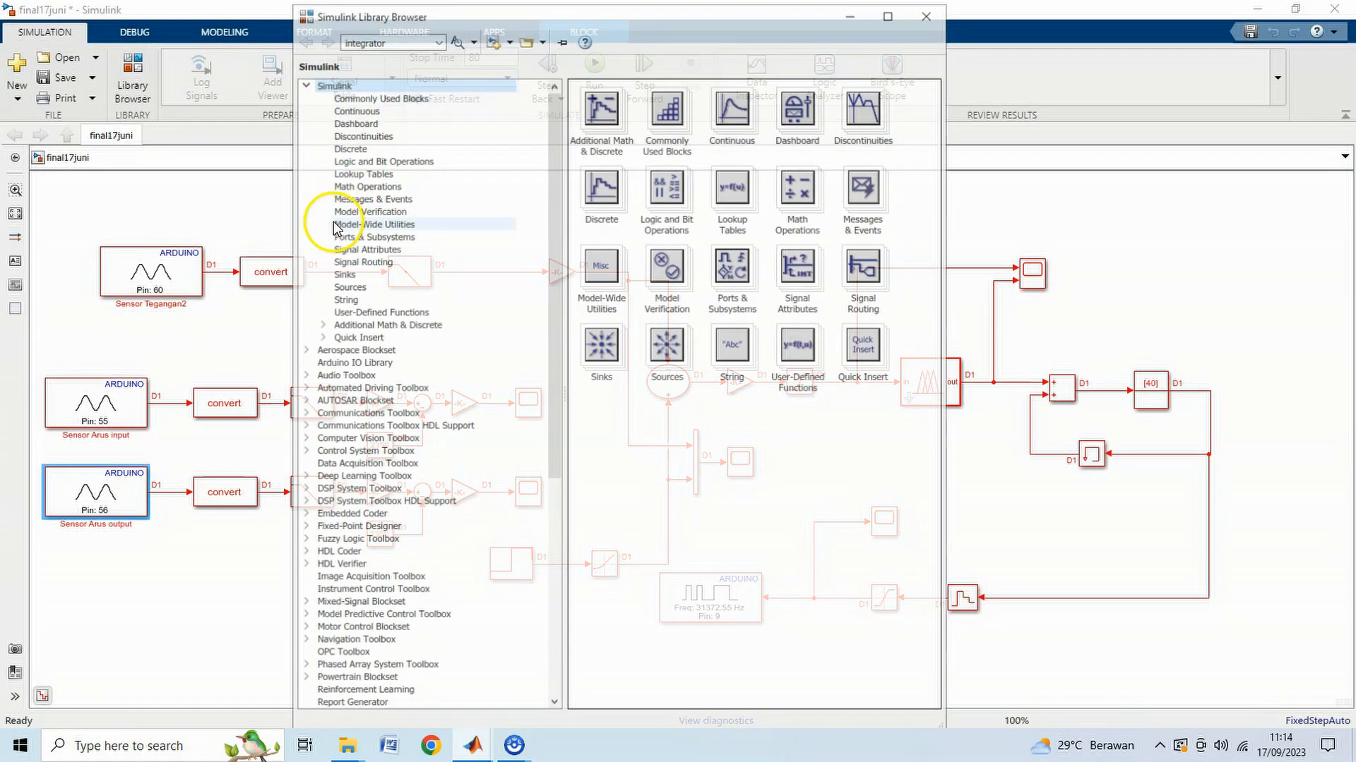
{"action": "double_click", "coordinate": [391, 41]}
{"action": "type", "text": "fuzzy"}
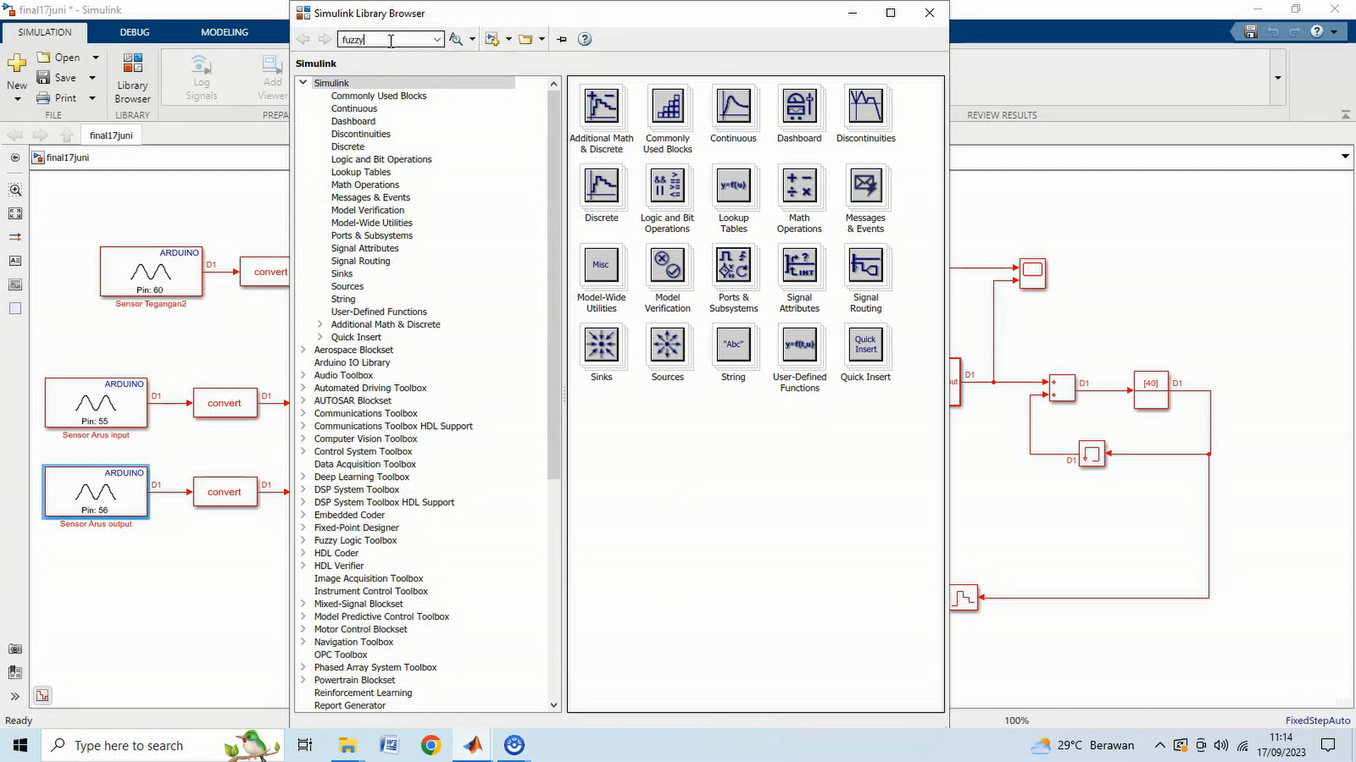
{"action": "key", "text": "Return"}
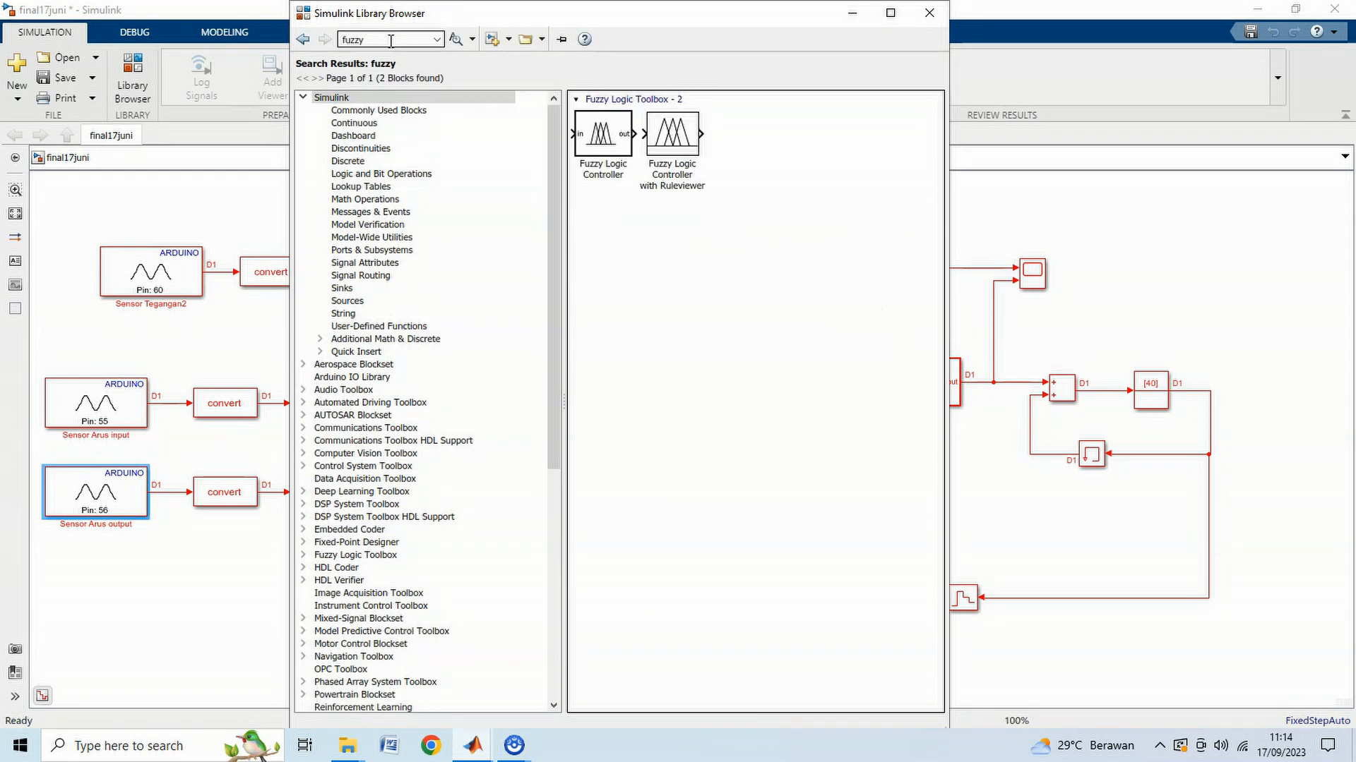
Step: Place a Fuzzy Logic Controller block below the existing fuzzy block and open its parameters at the FIS name
{"action": "left_click", "coordinate": [621, 150]}
{"action": "left_click_drag", "start_coordinate": [621, 151], "coordinate": [946, 487]}
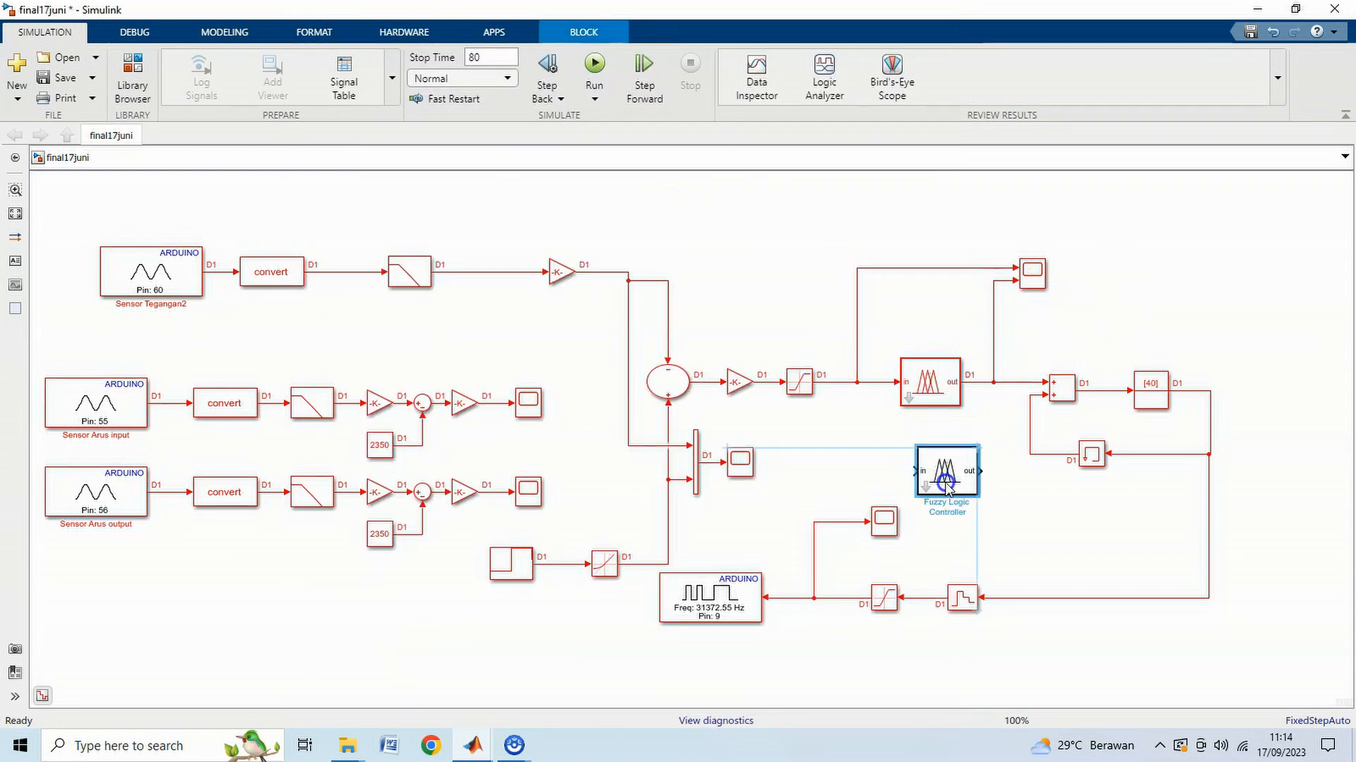
{"action": "double_click", "coordinate": [941, 485]}
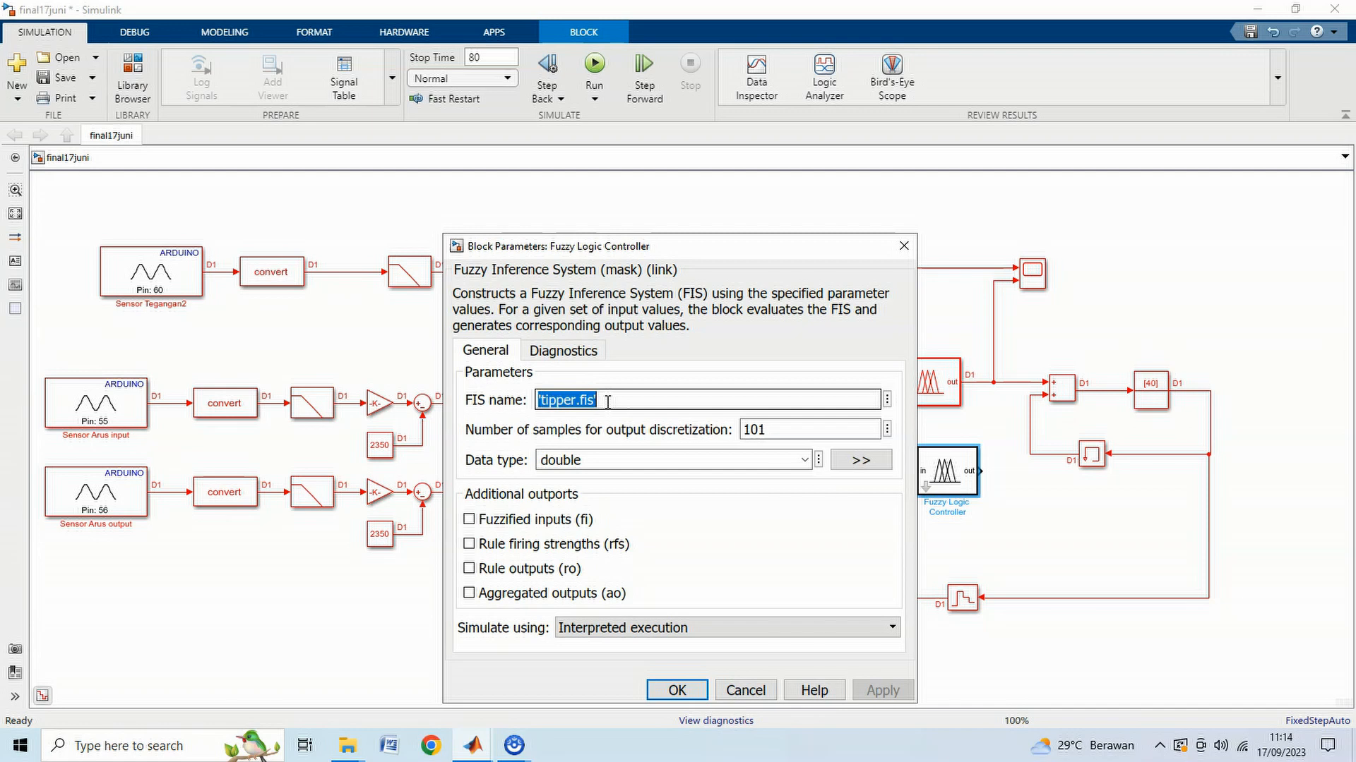
{"action": "left_click_drag", "start_coordinate": [605, 402], "coordinate": [578, 401]}
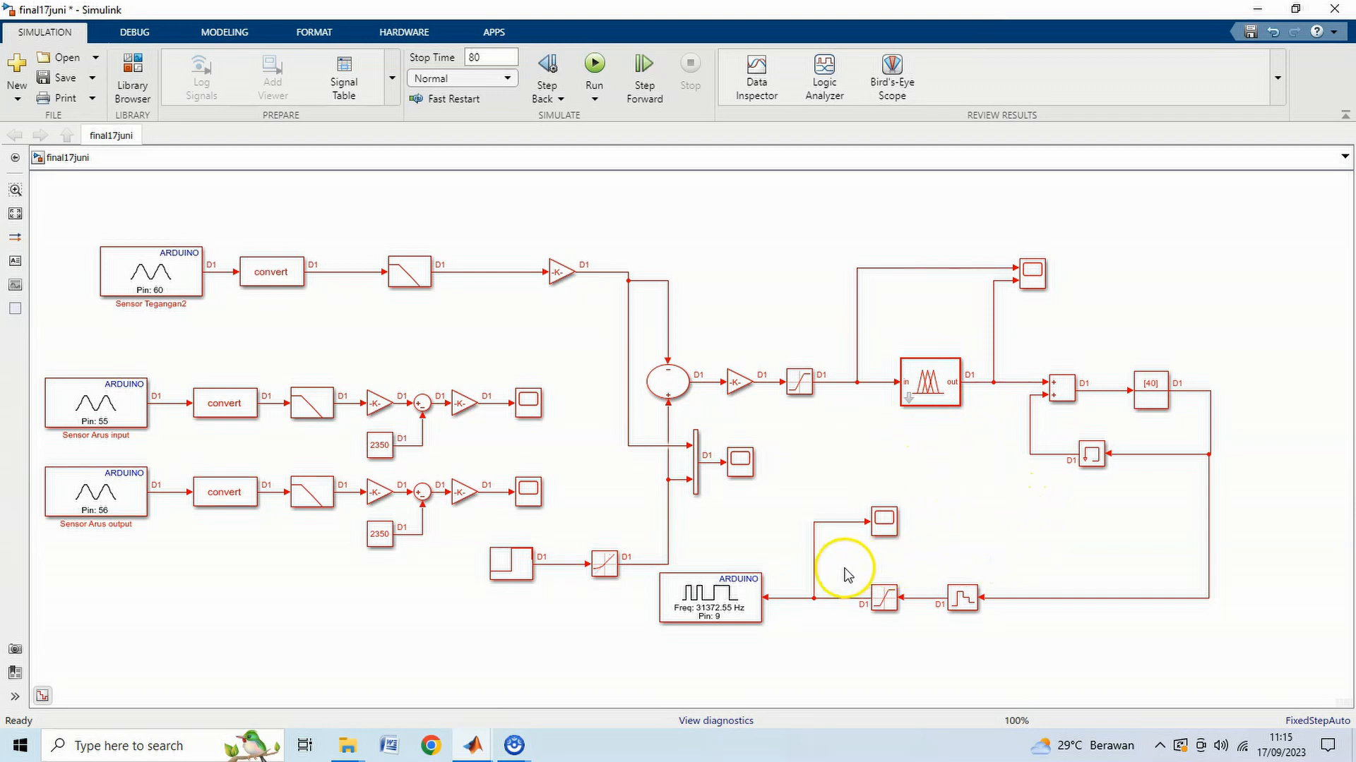
Step: Check the pin number and desired frequency of the Arduino PWM output block
{"action": "left_click", "coordinate": [727, 619]}
{"action": "double_click", "coordinate": [727, 617]}
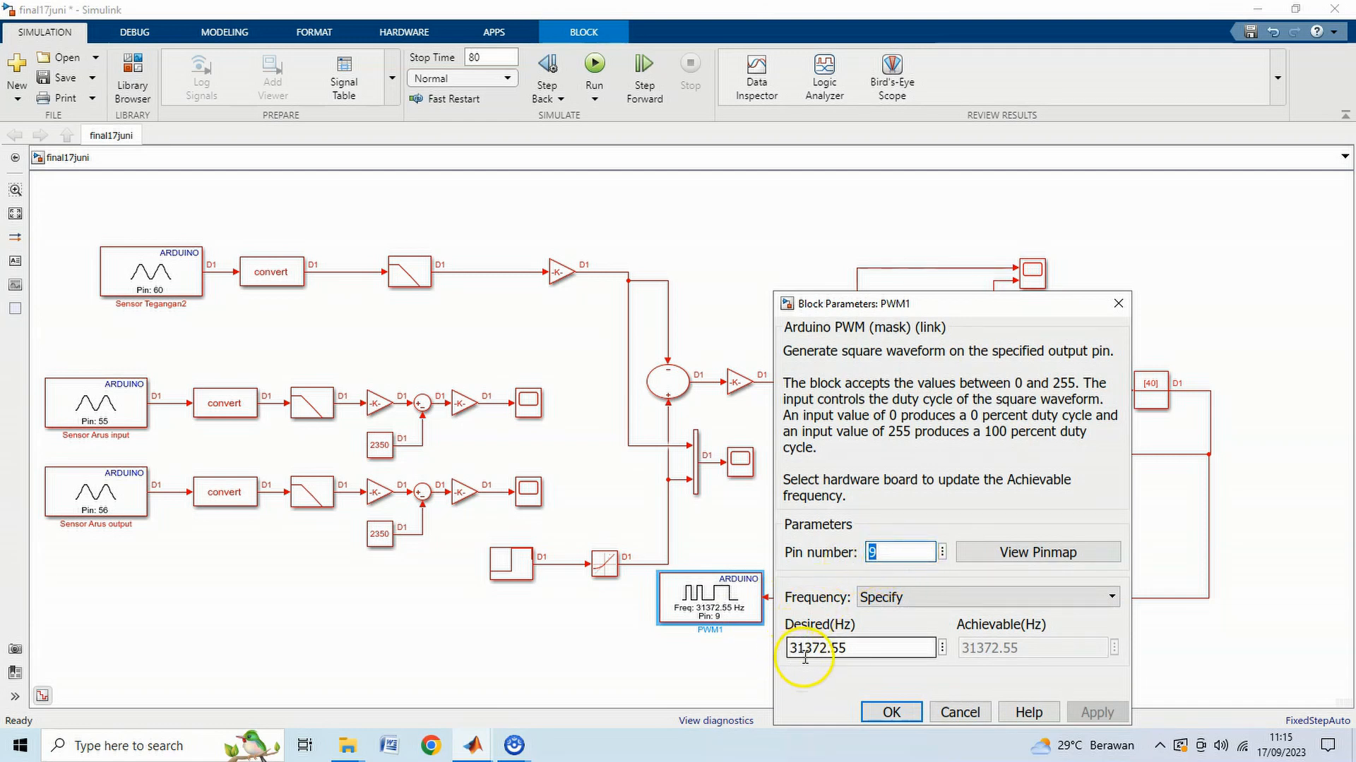
{"action": "left_click", "coordinate": [891, 712]}
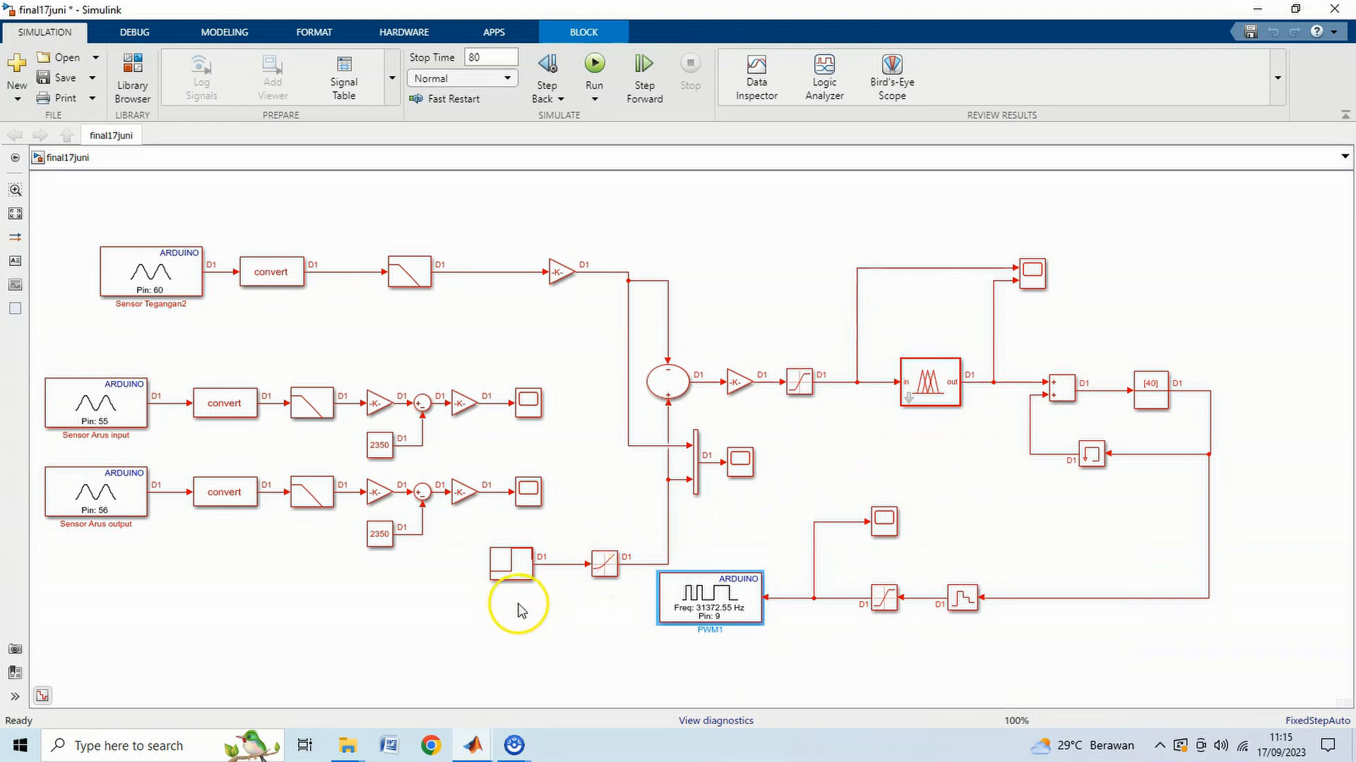
Step: Review how the time and amplitude values correspond in the Stair Generator block's parameters
{"action": "double_click", "coordinate": [513, 579]}
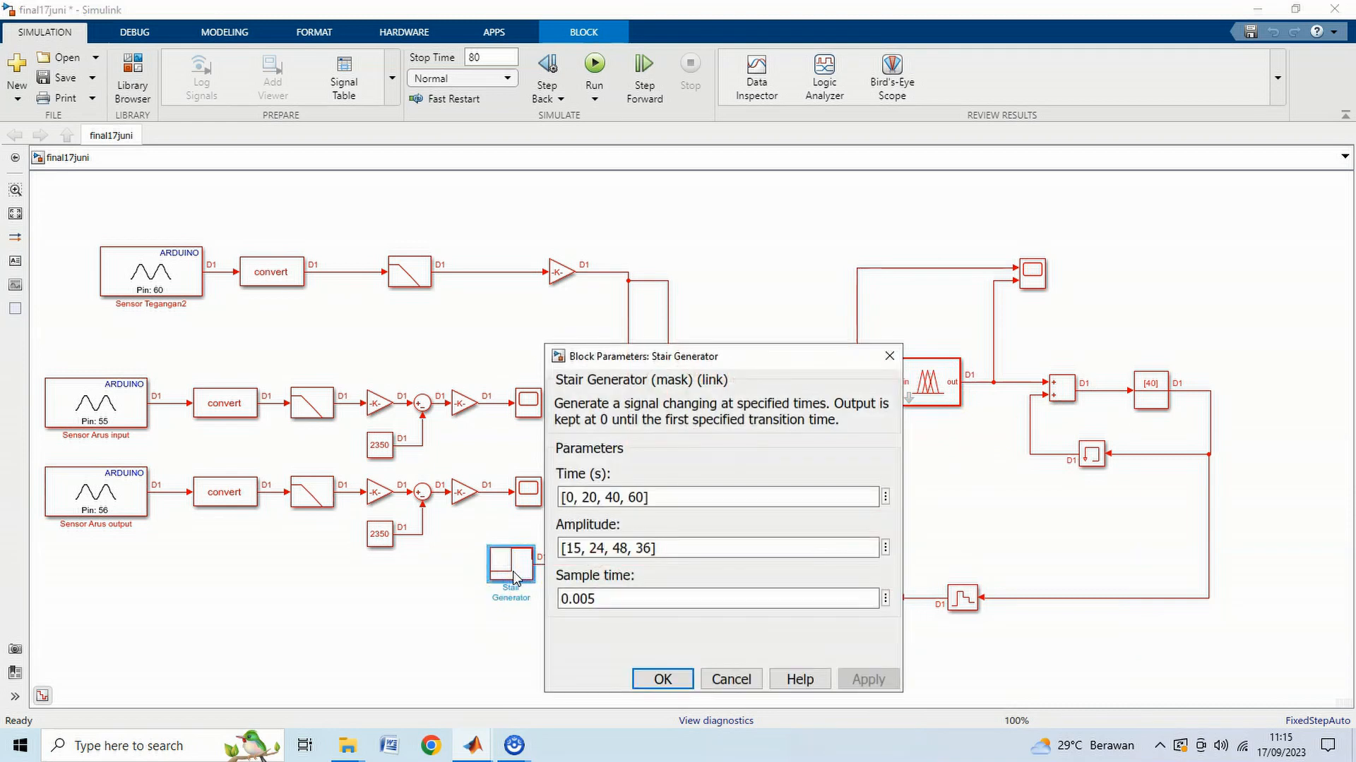
{"action": "left_click", "coordinate": [576, 549]}
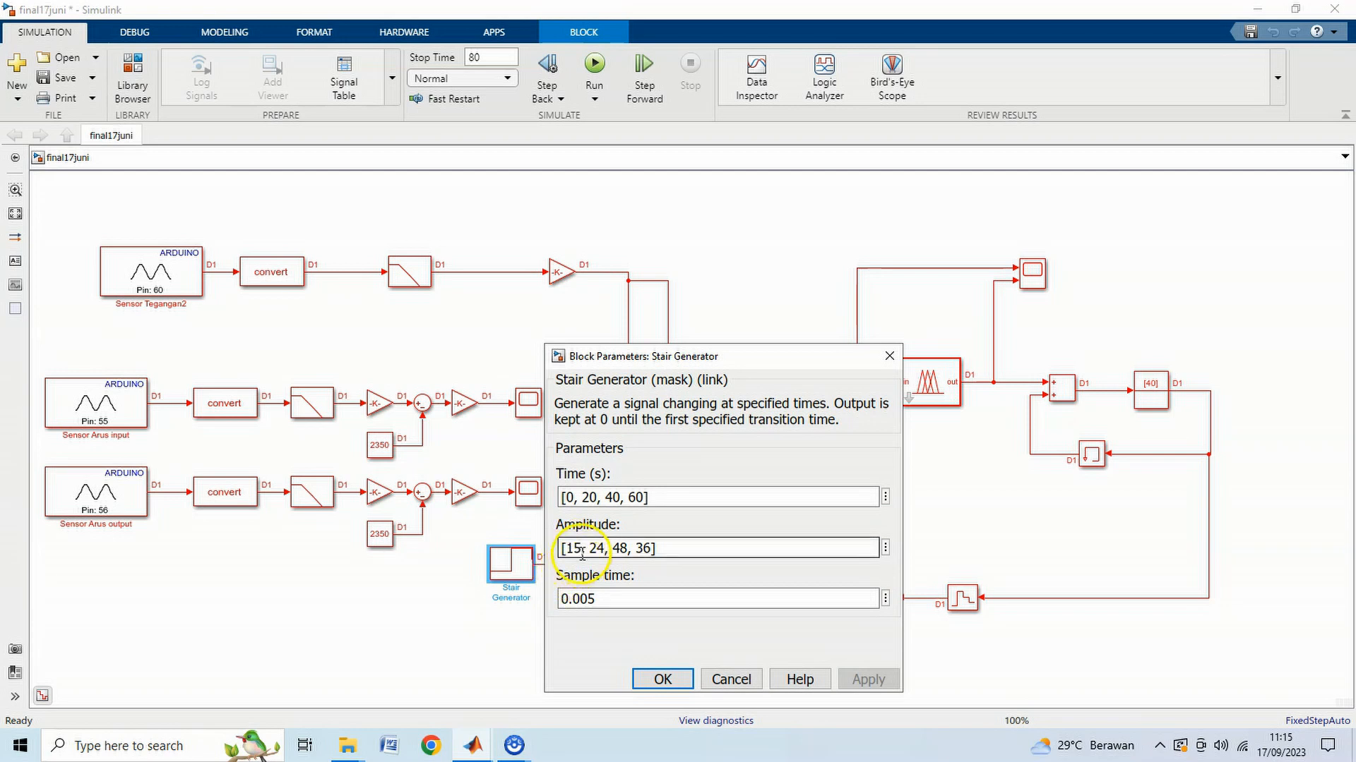
{"action": "left_click", "coordinate": [575, 498]}
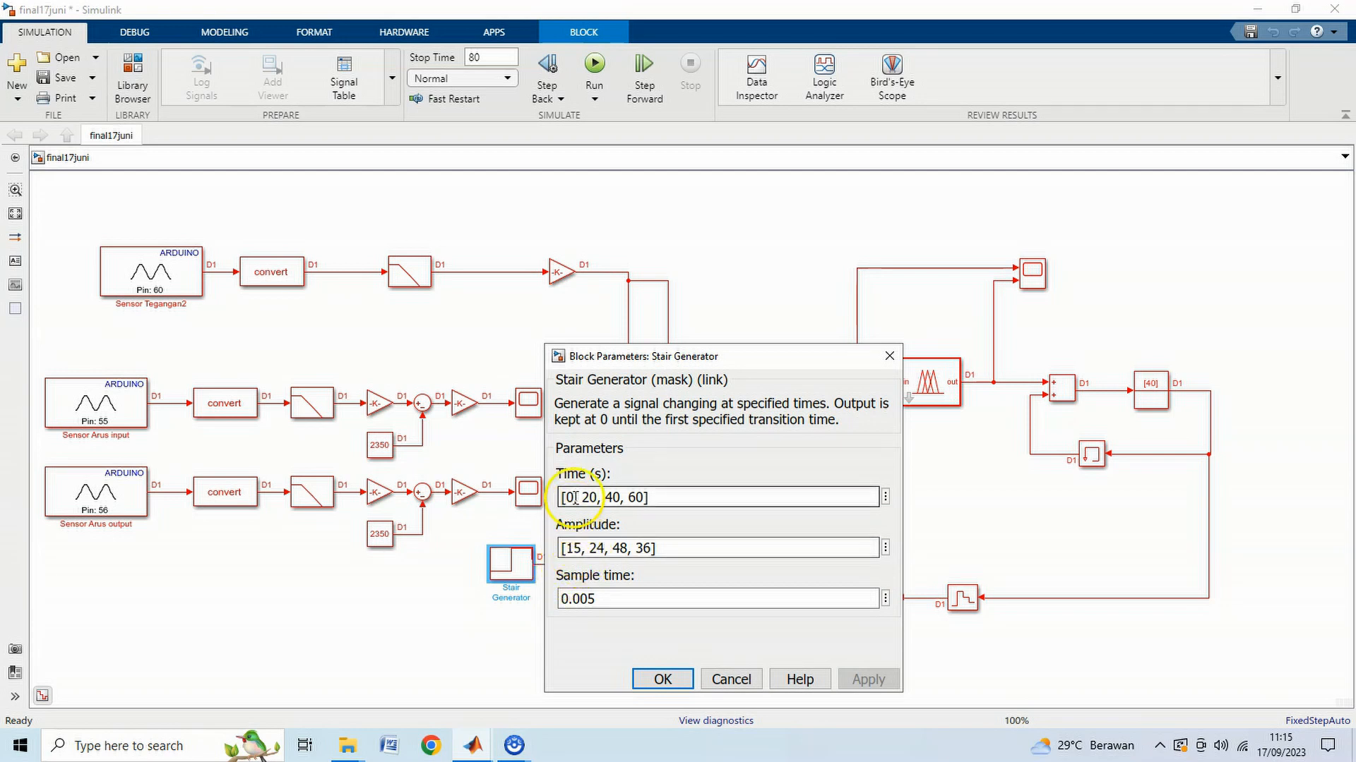
{"action": "left_click", "coordinate": [579, 547]}
{"action": "left_click", "coordinate": [592, 497]}
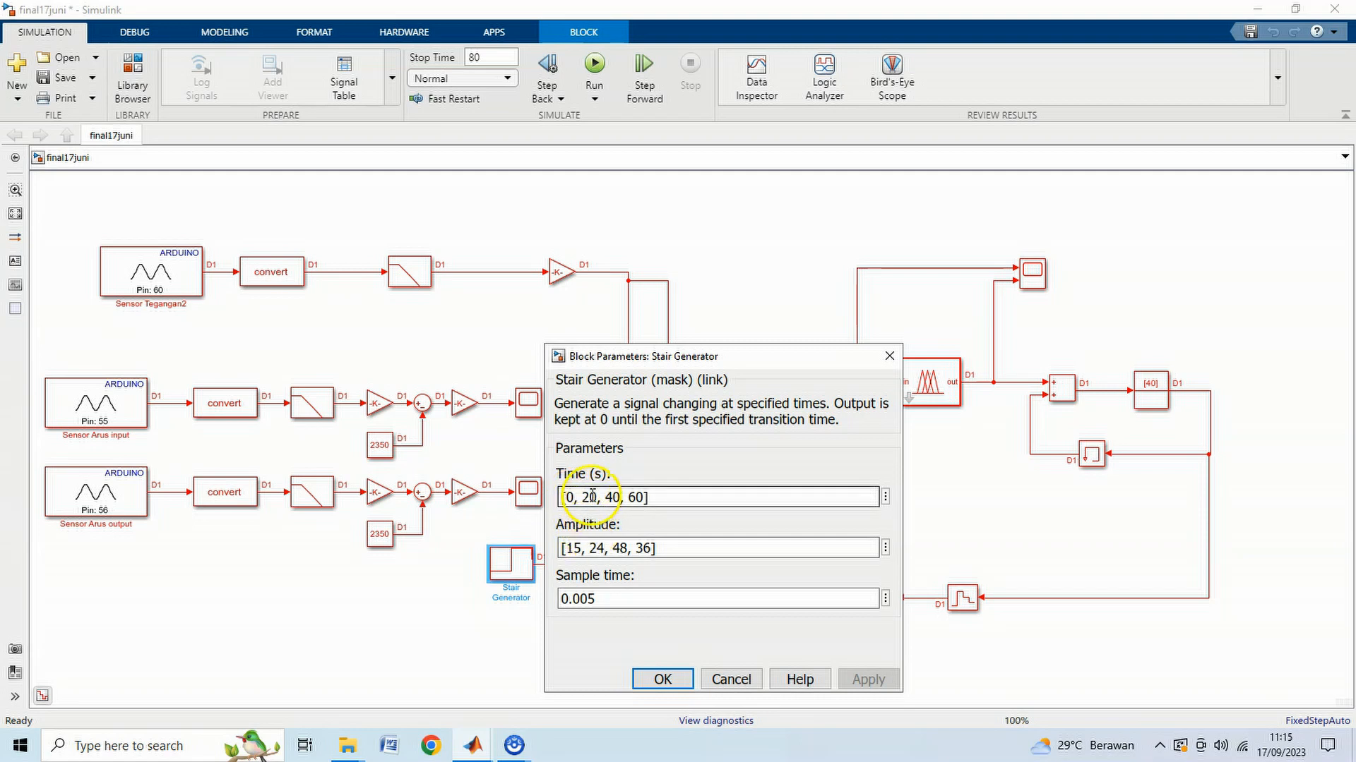
{"action": "left_click", "coordinate": [597, 548]}
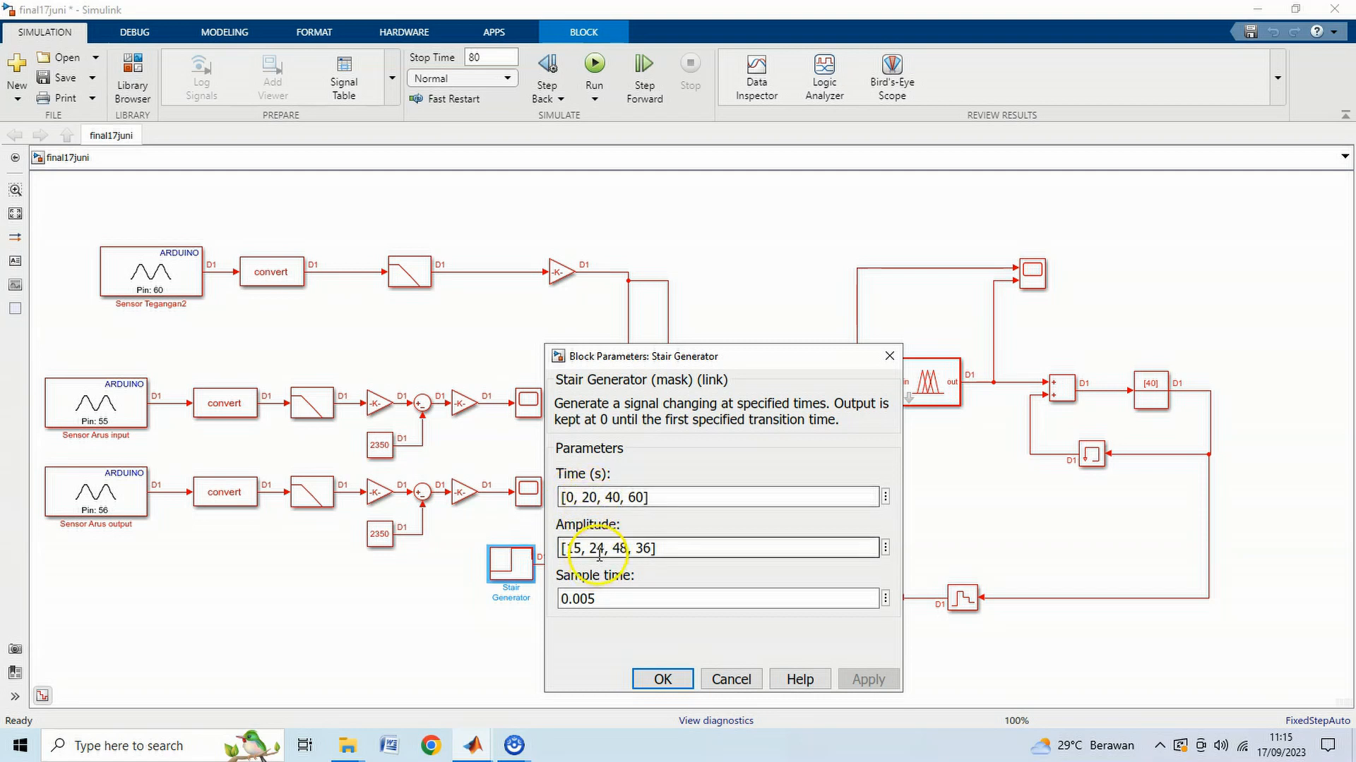
{"action": "left_click", "coordinate": [615, 496]}
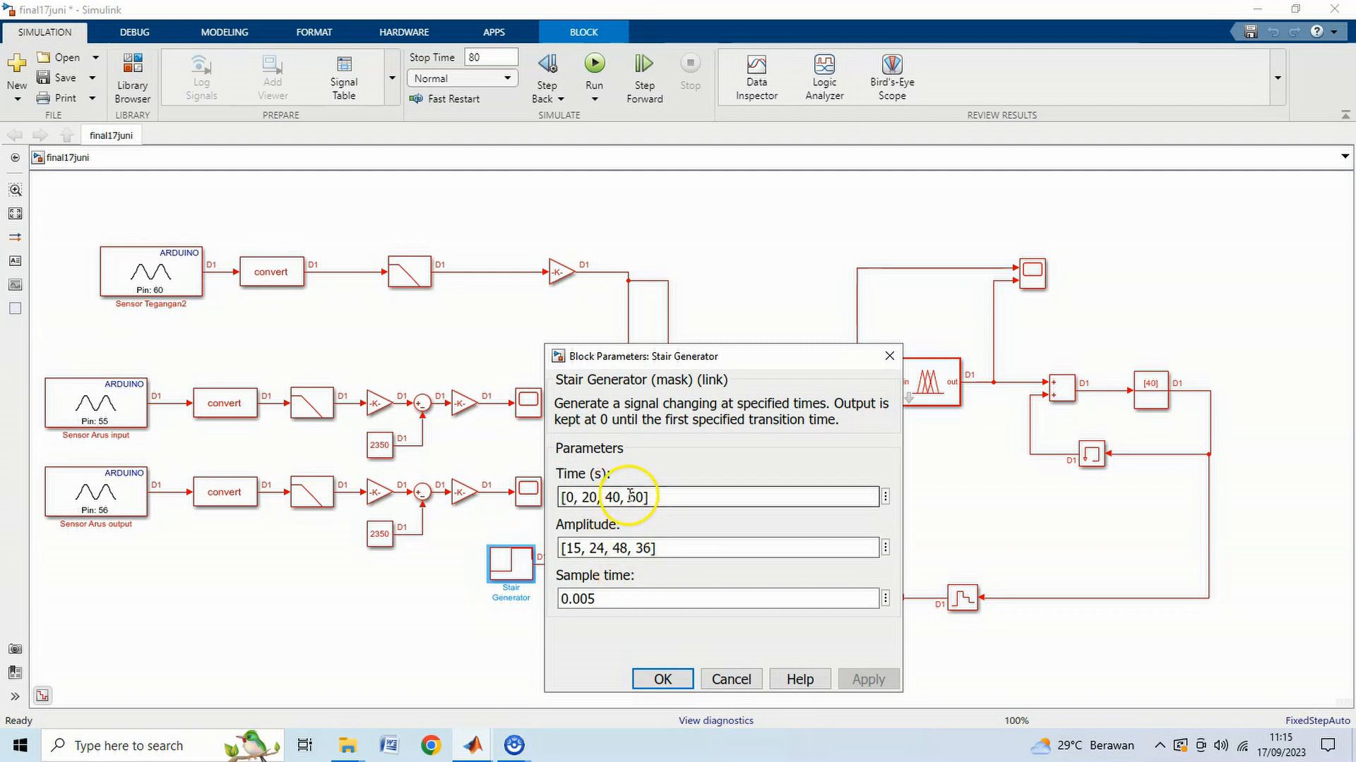
{"action": "left_click", "coordinate": [644, 544]}
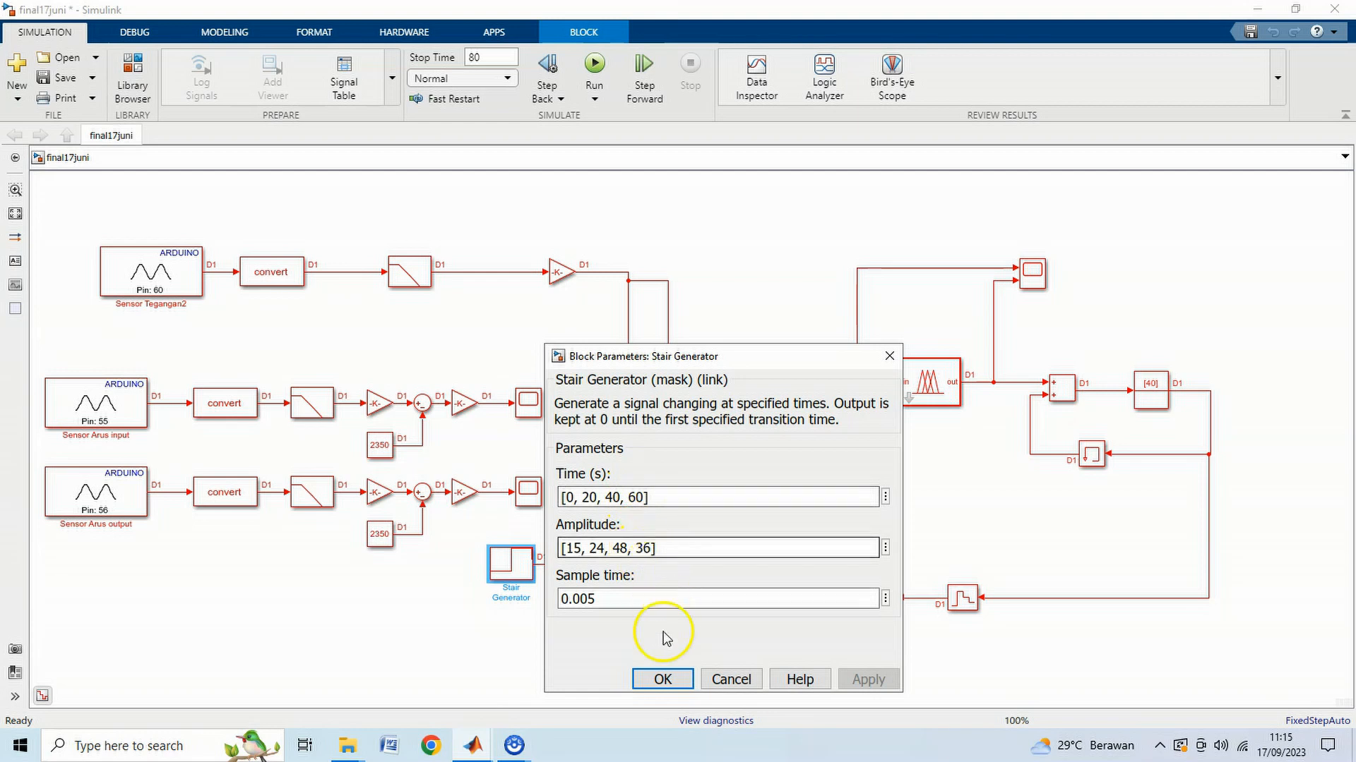
{"action": "left_click", "coordinate": [658, 679]}
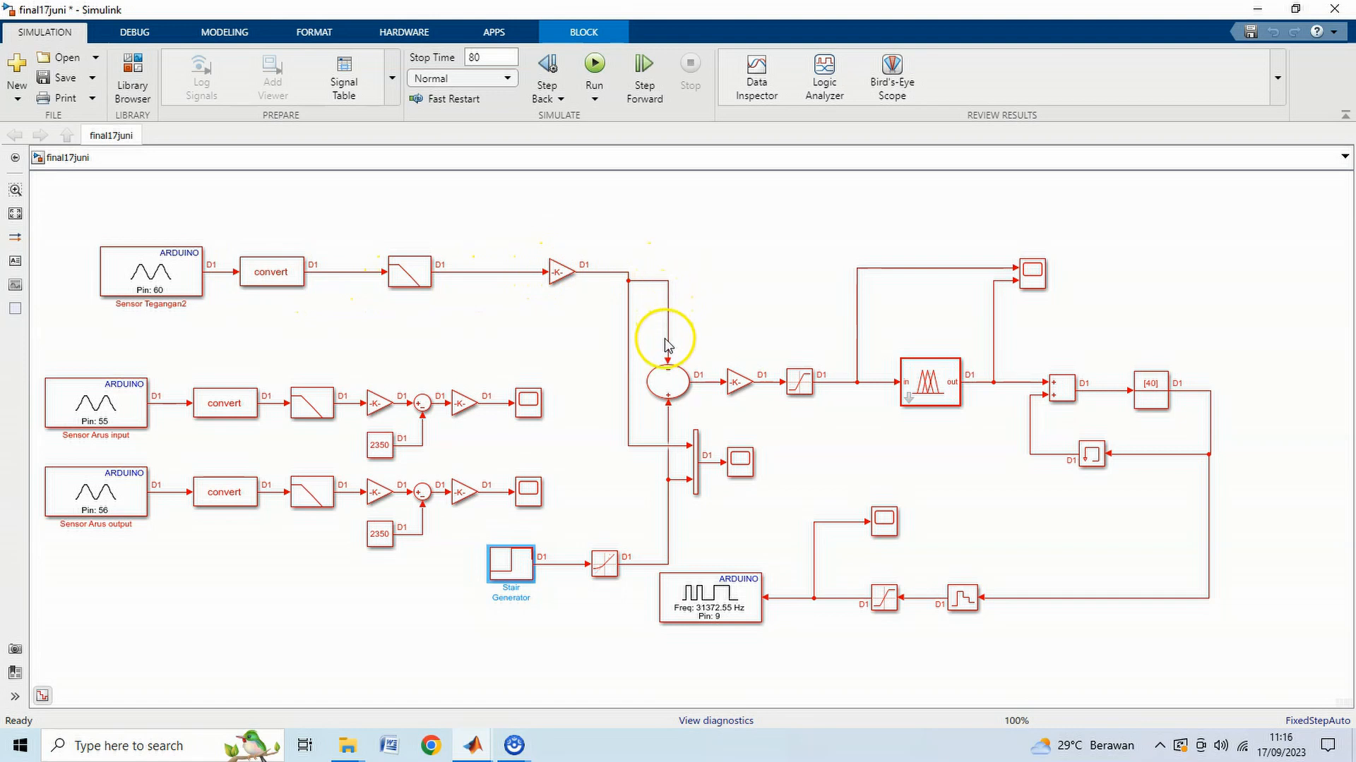
Step: Trace the error signal through the gain, saturation and fuzzy controller blocks, checking the saturation block's parameters
{"action": "left_click", "coordinate": [736, 387]}
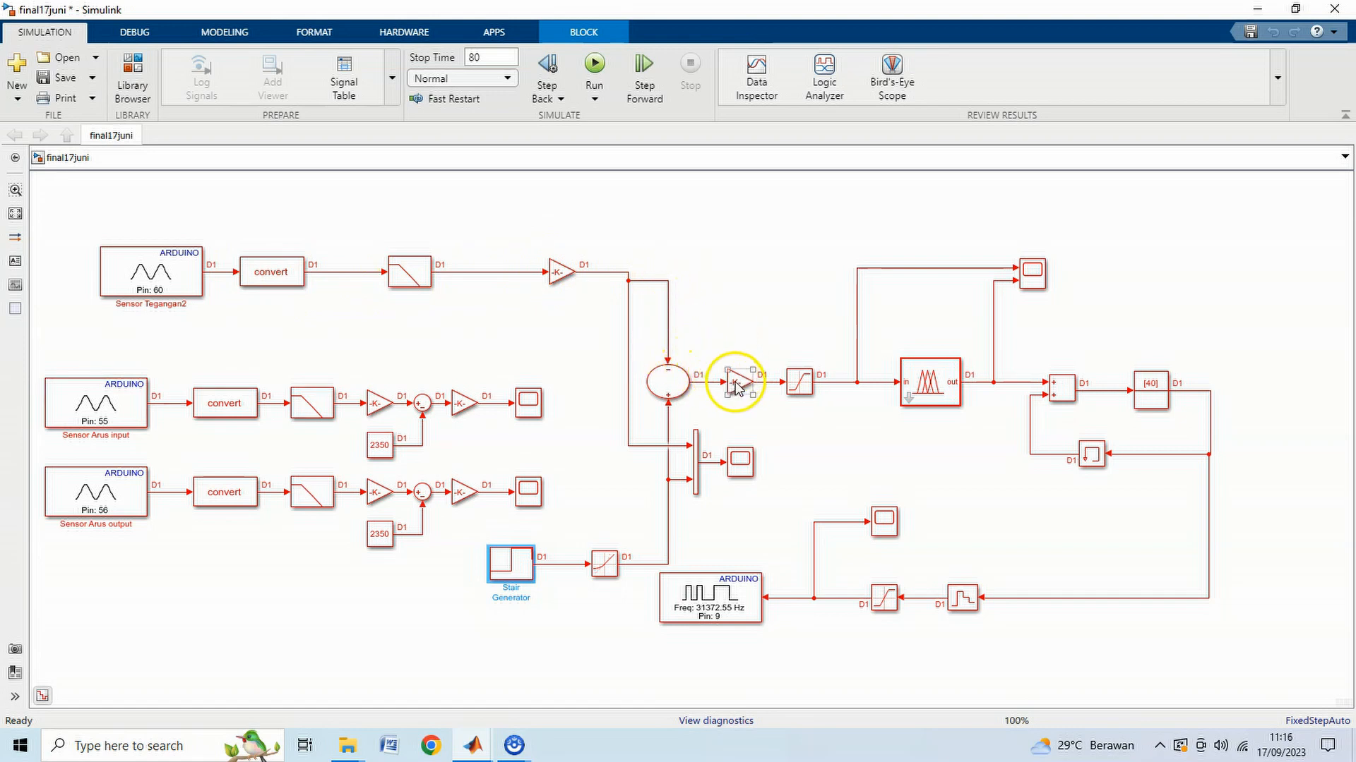
{"action": "left_click", "coordinate": [805, 390]}
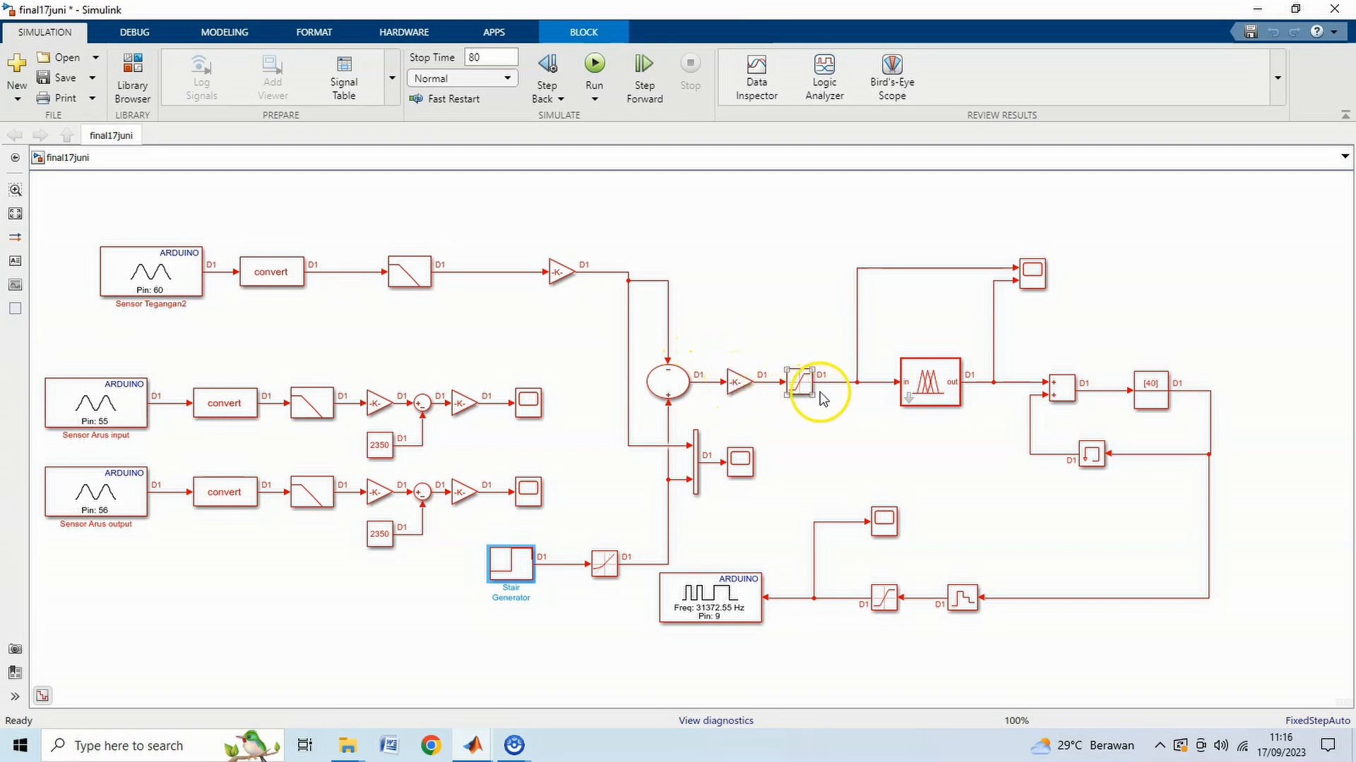
{"action": "double_click", "coordinate": [803, 389]}
{"action": "left_click", "coordinate": [1106, 517]}
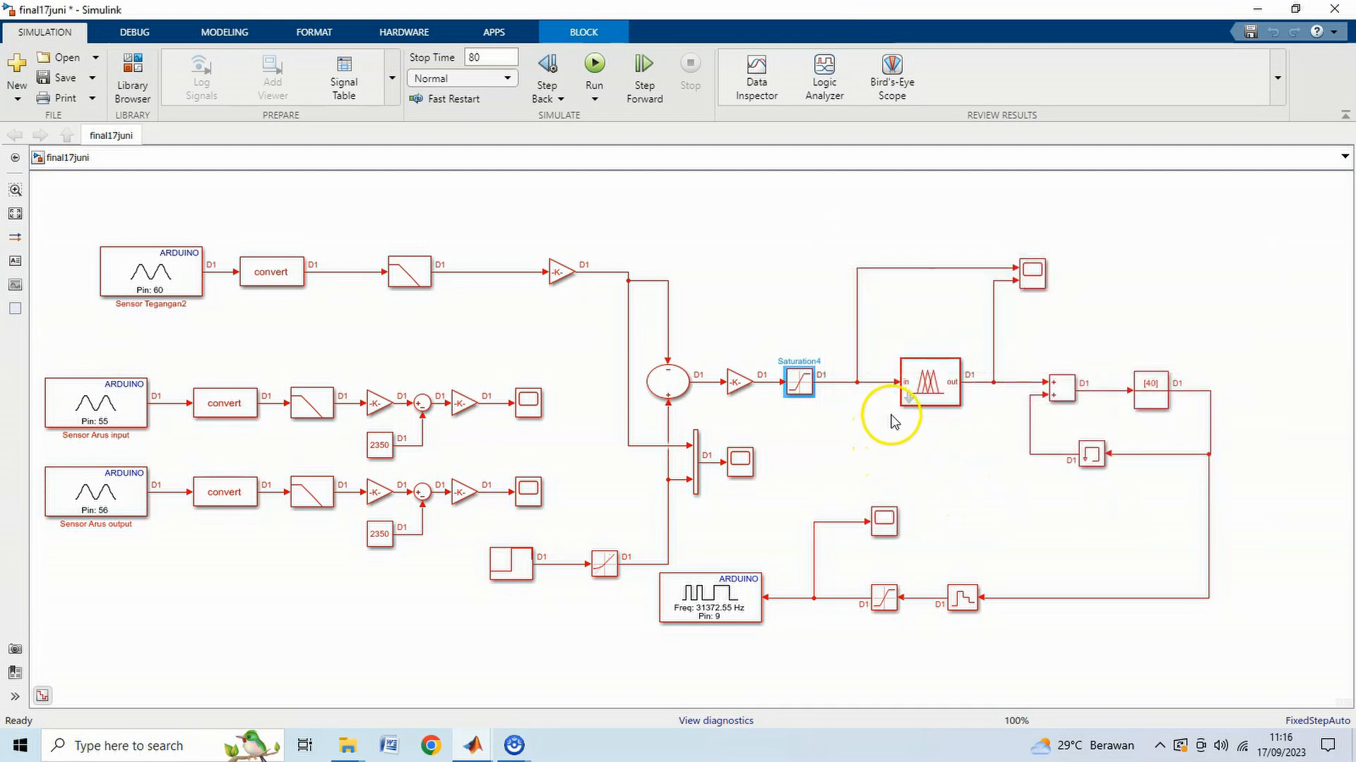
{"action": "left_click", "coordinate": [929, 393]}
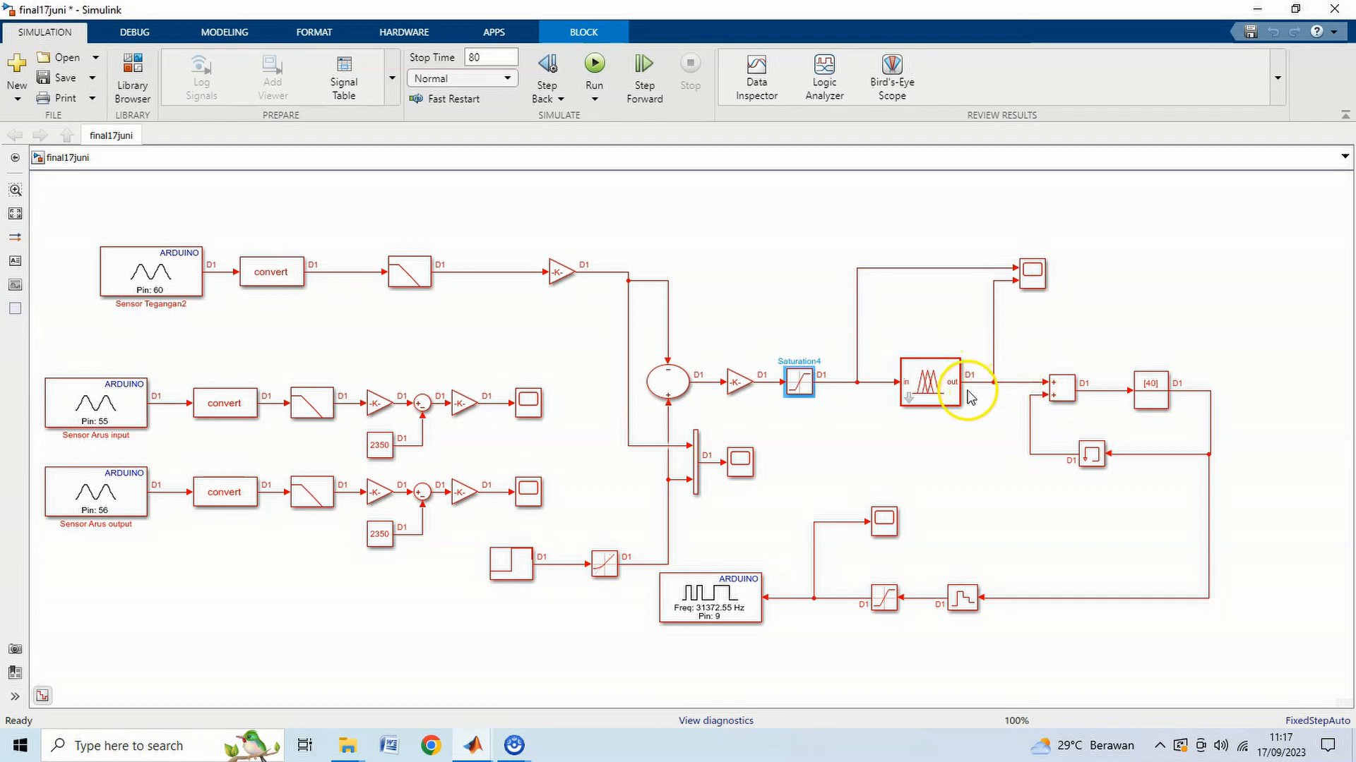
{"action": "left_click", "coordinate": [934, 385]}
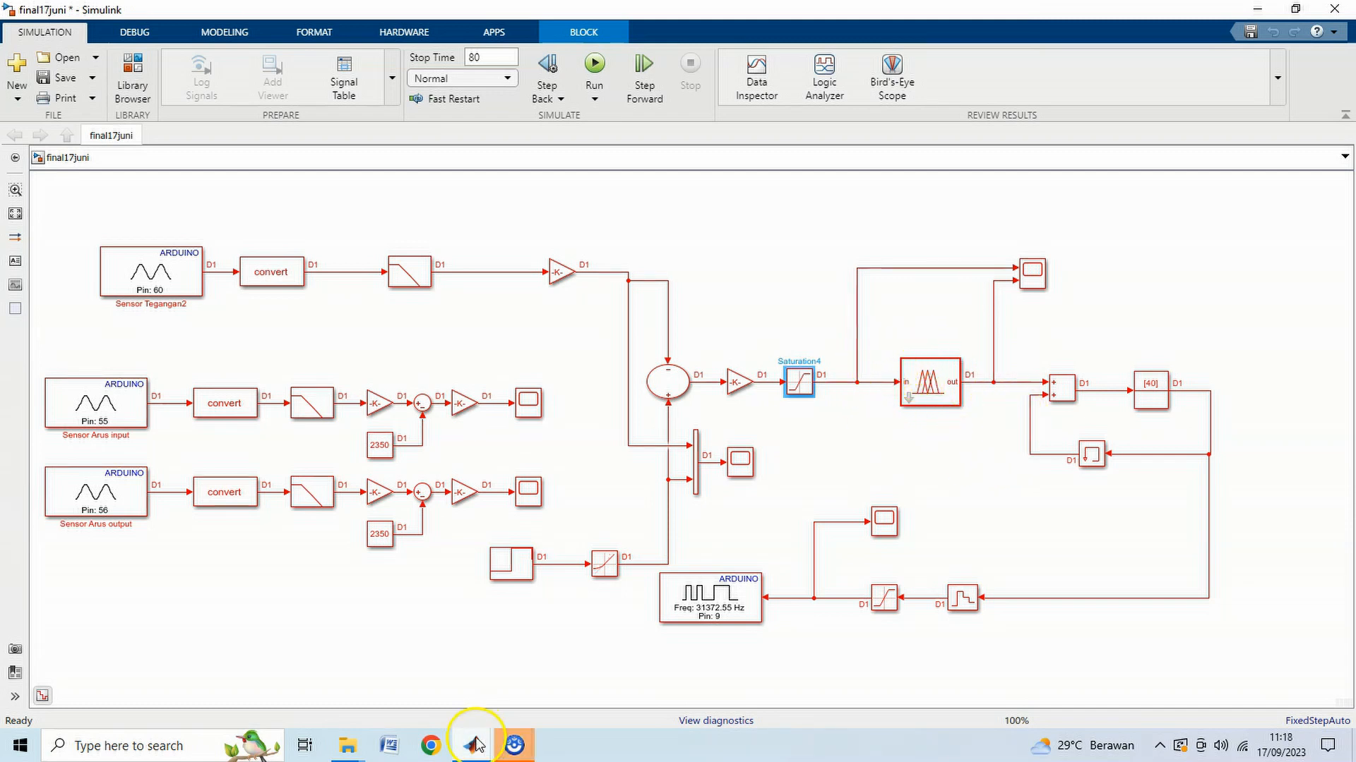
Step: Switch to the main MATLAB window and examine both columns of the TRAININGDATA17JUNI variable over all its rows
{"action": "mouse_move", "coordinate": [475, 745]}
{"action": "left_click", "coordinate": [188, 671]}
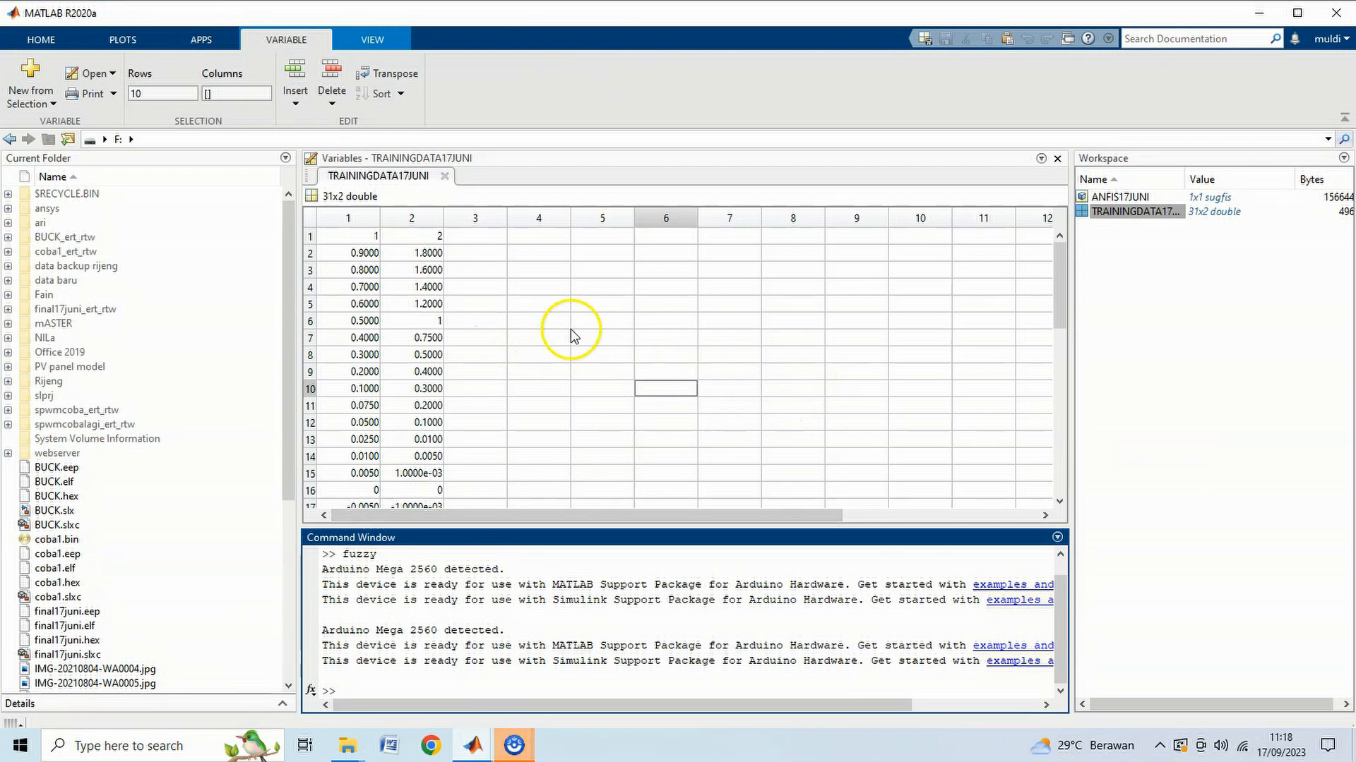
{"action": "left_click", "coordinate": [1225, 302]}
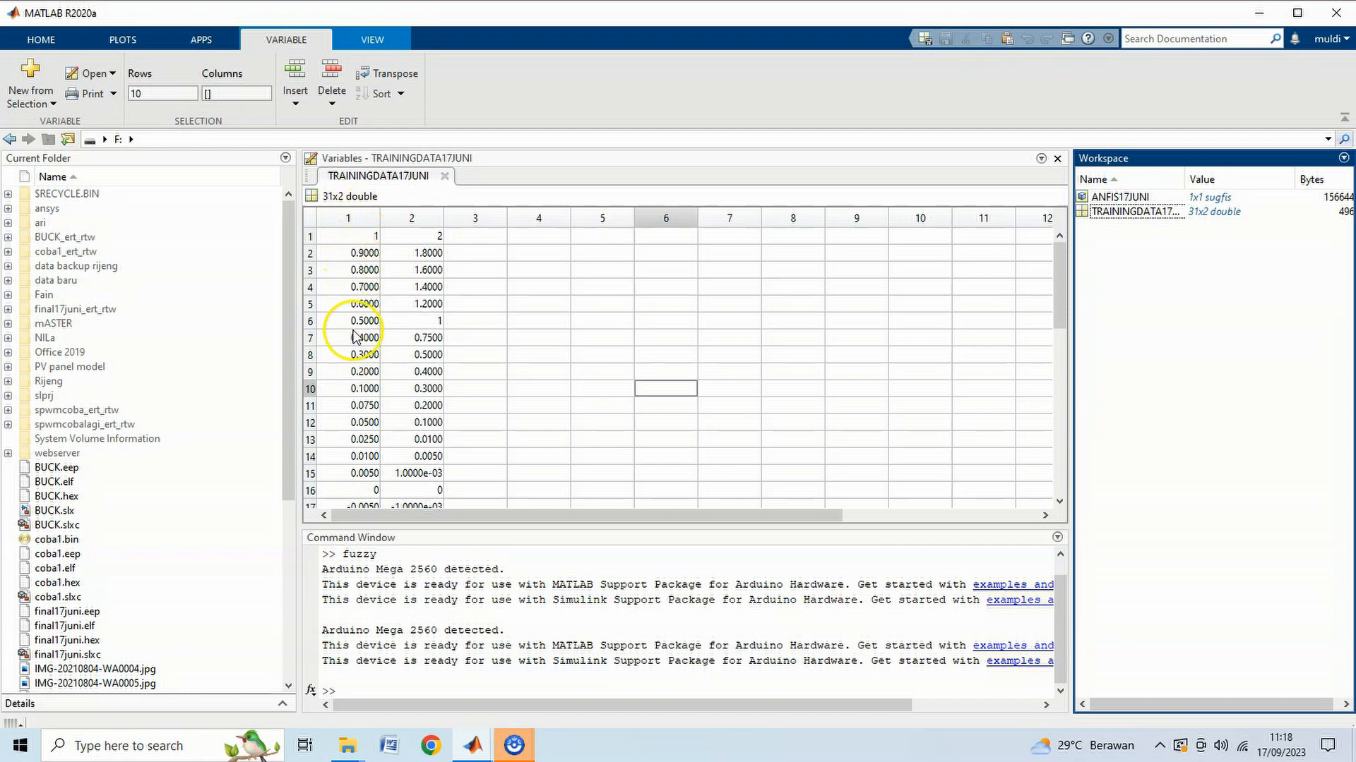
{"action": "left_click", "coordinate": [418, 218]}
{"action": "scroll", "coordinate": [418, 233], "scroll_direction": "down", "scroll_amount": 5}
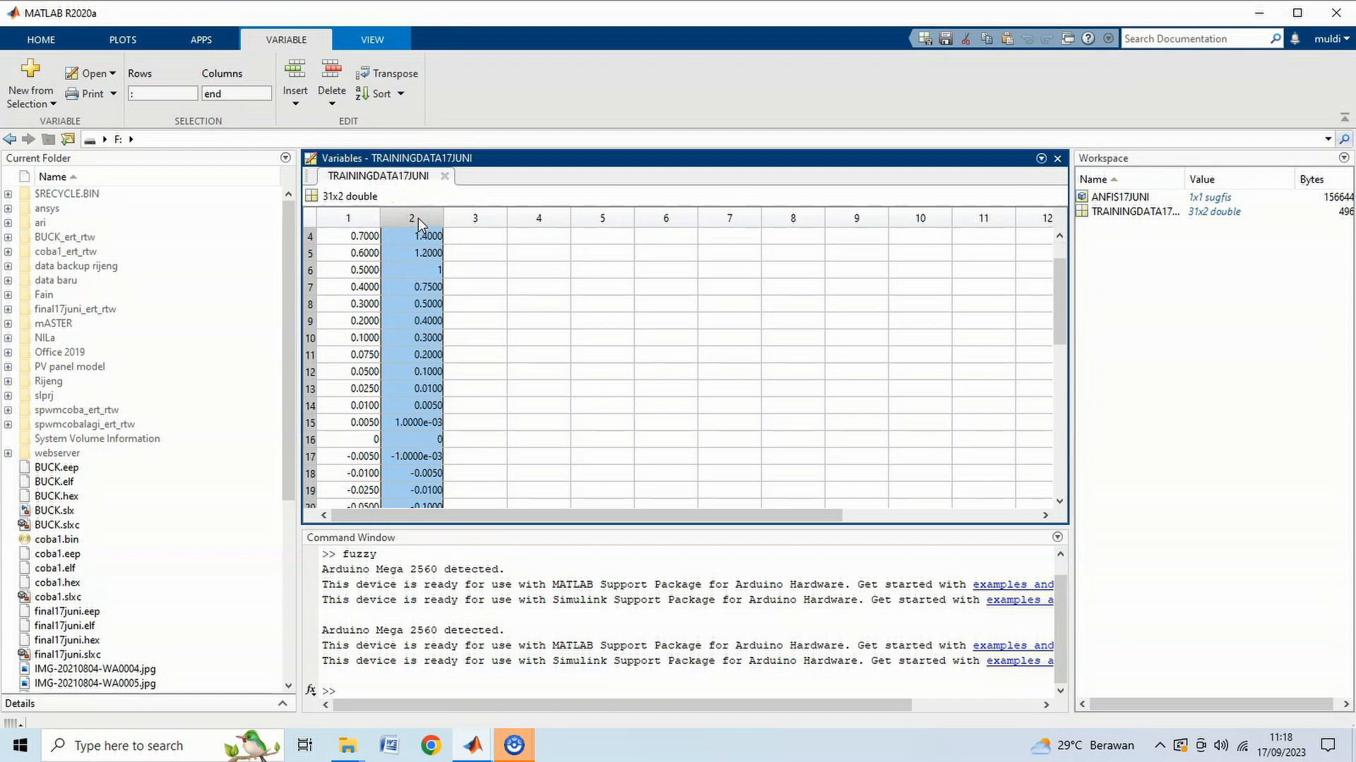
{"action": "scroll", "coordinate": [417, 296], "scroll_direction": "up", "scroll_amount": 5}
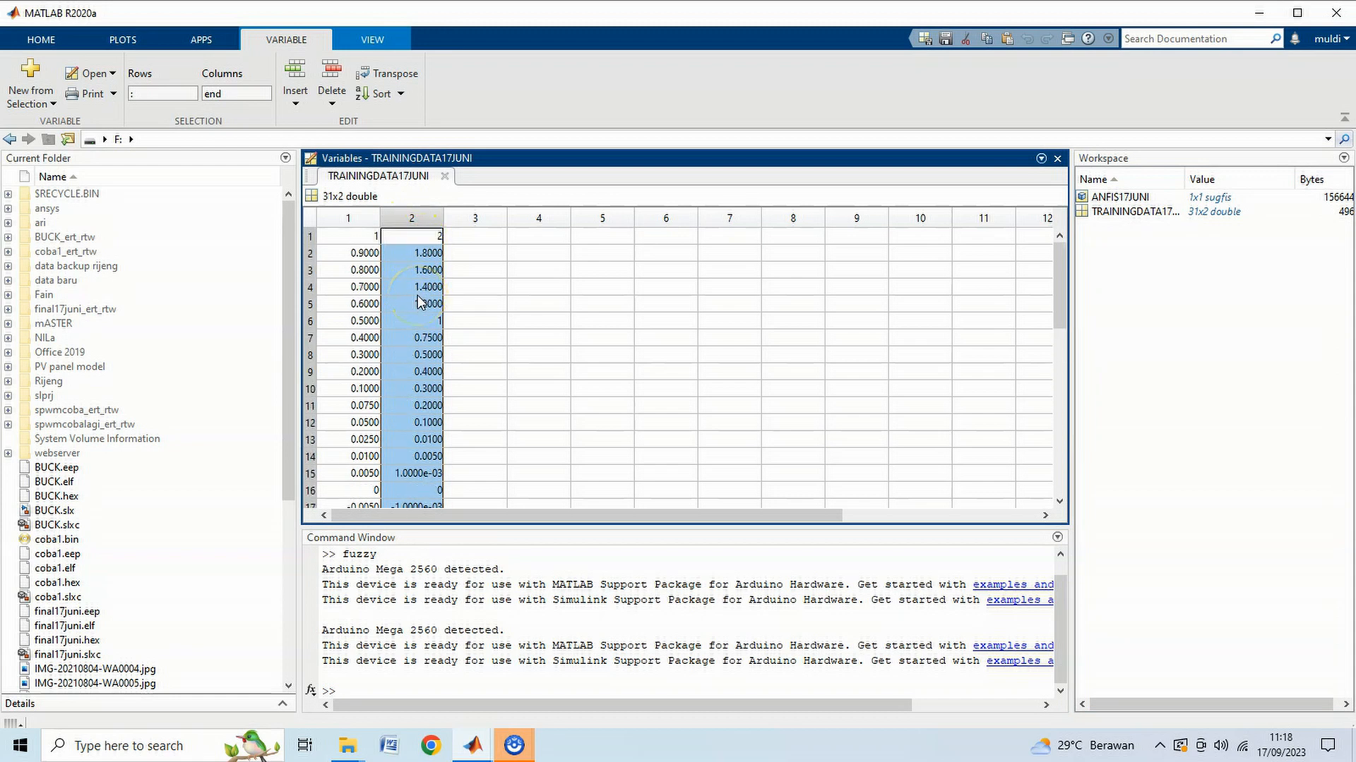
{"action": "scroll", "coordinate": [421, 273], "scroll_direction": "down", "scroll_amount": 7}
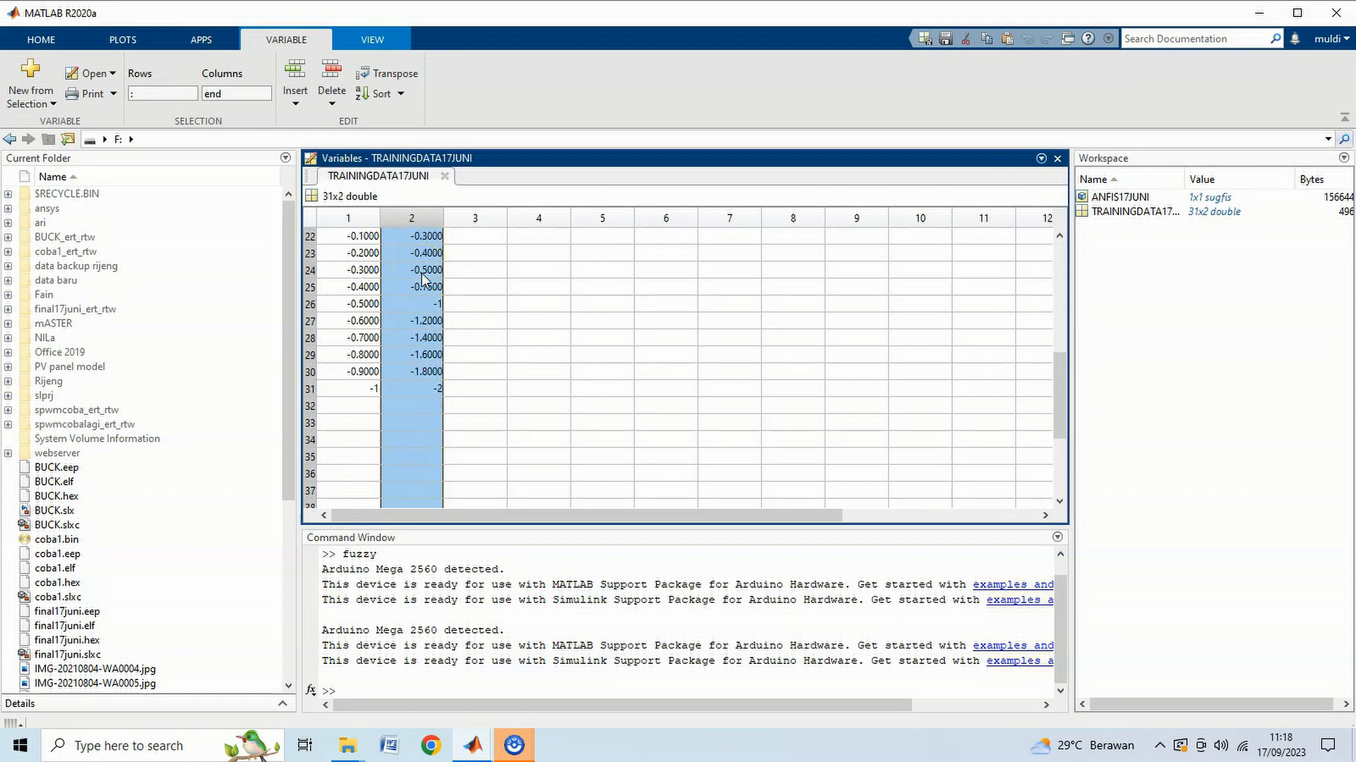
{"action": "scroll", "coordinate": [421, 274], "scroll_direction": "up", "scroll_amount": 1}
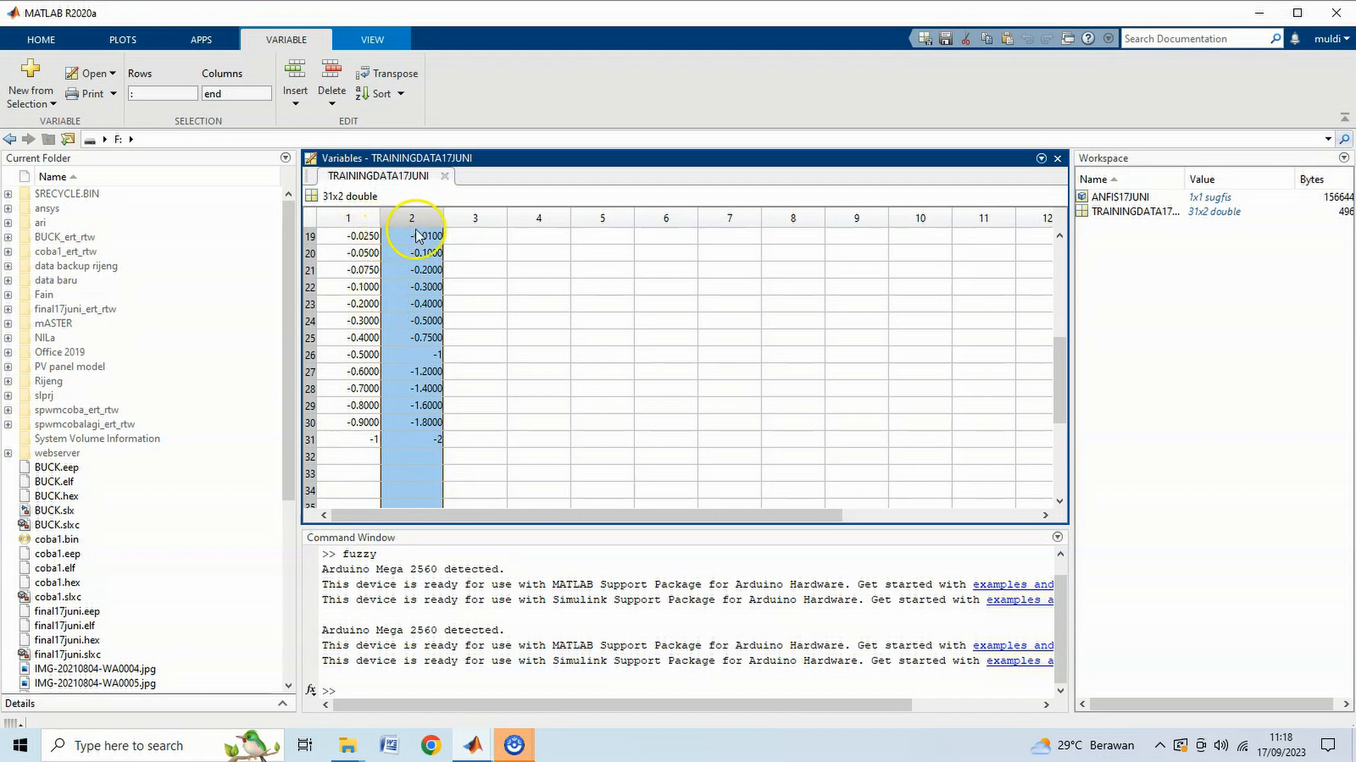
{"action": "scroll", "coordinate": [417, 310], "scroll_direction": "up", "scroll_amount": 6}
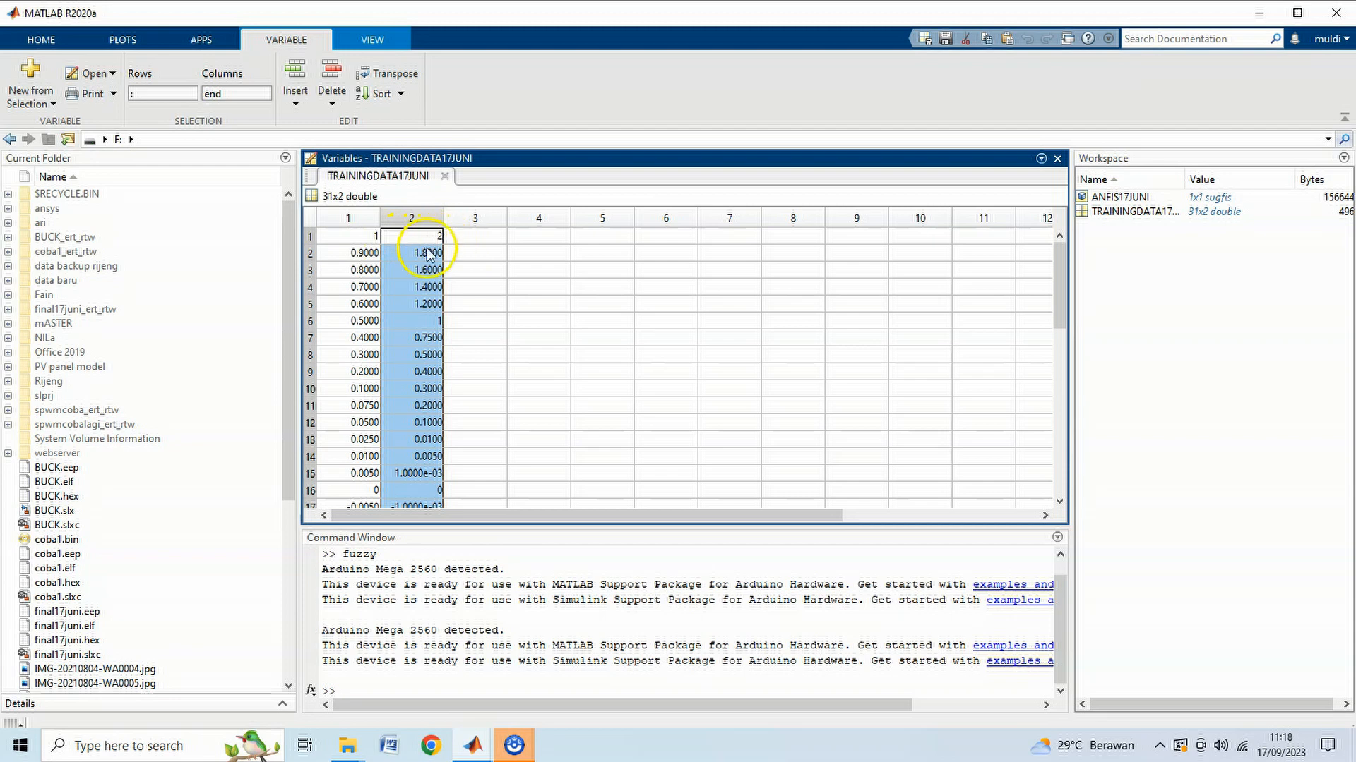
{"action": "scroll", "coordinate": [418, 259], "scroll_direction": "down", "scroll_amount": 3}
{"action": "scroll", "coordinate": [418, 259], "scroll_direction": "up", "scroll_amount": 3}
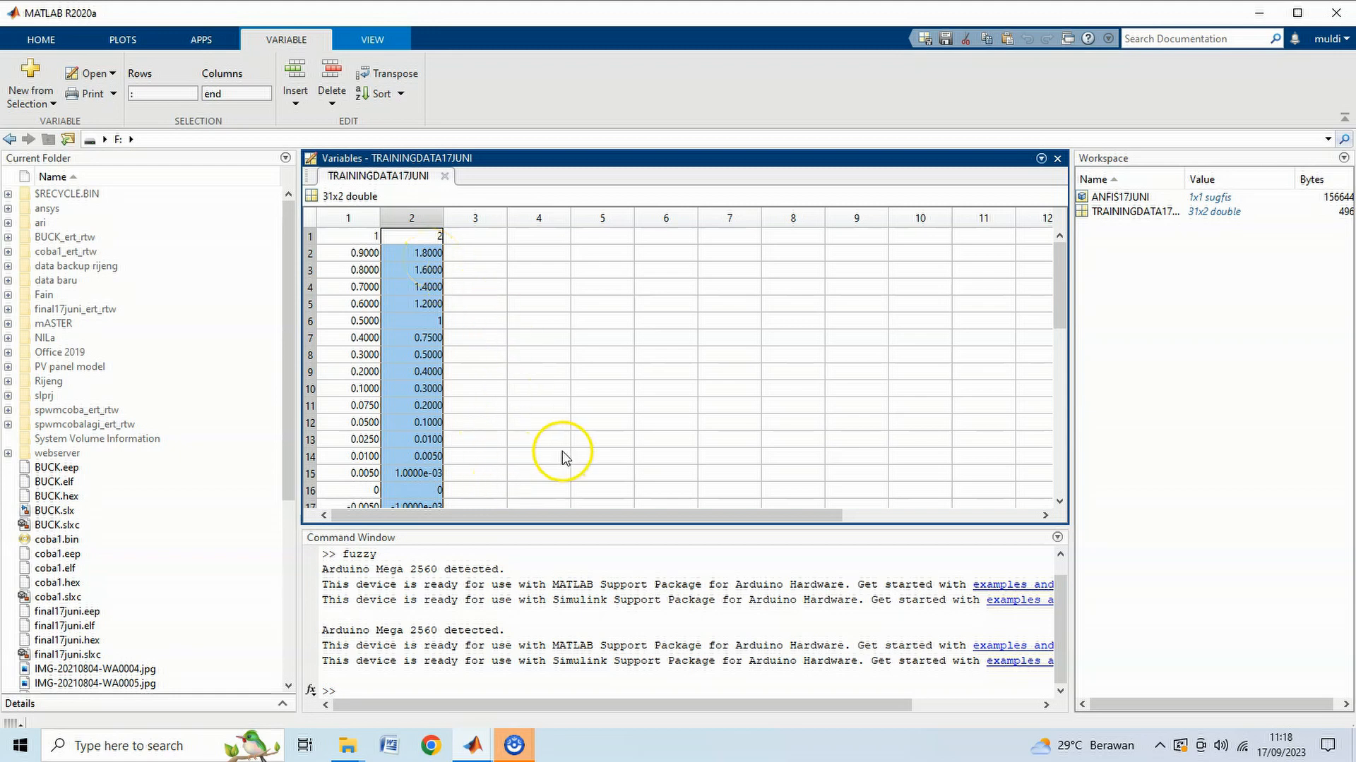
Step: Launch a new Fuzzy Logic Designer by running the command fuzzy
{"action": "left_click", "coordinate": [367, 685]}
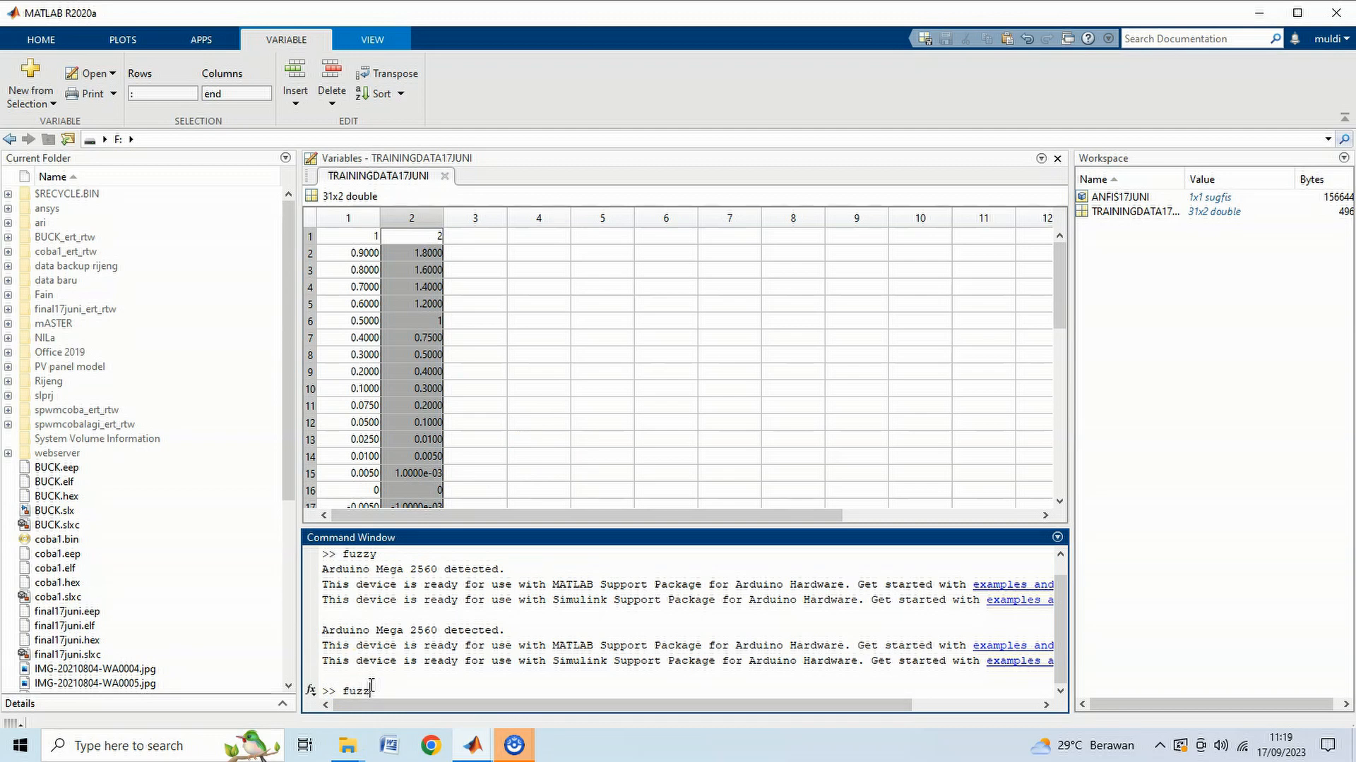
{"action": "key", "text": "Return"}
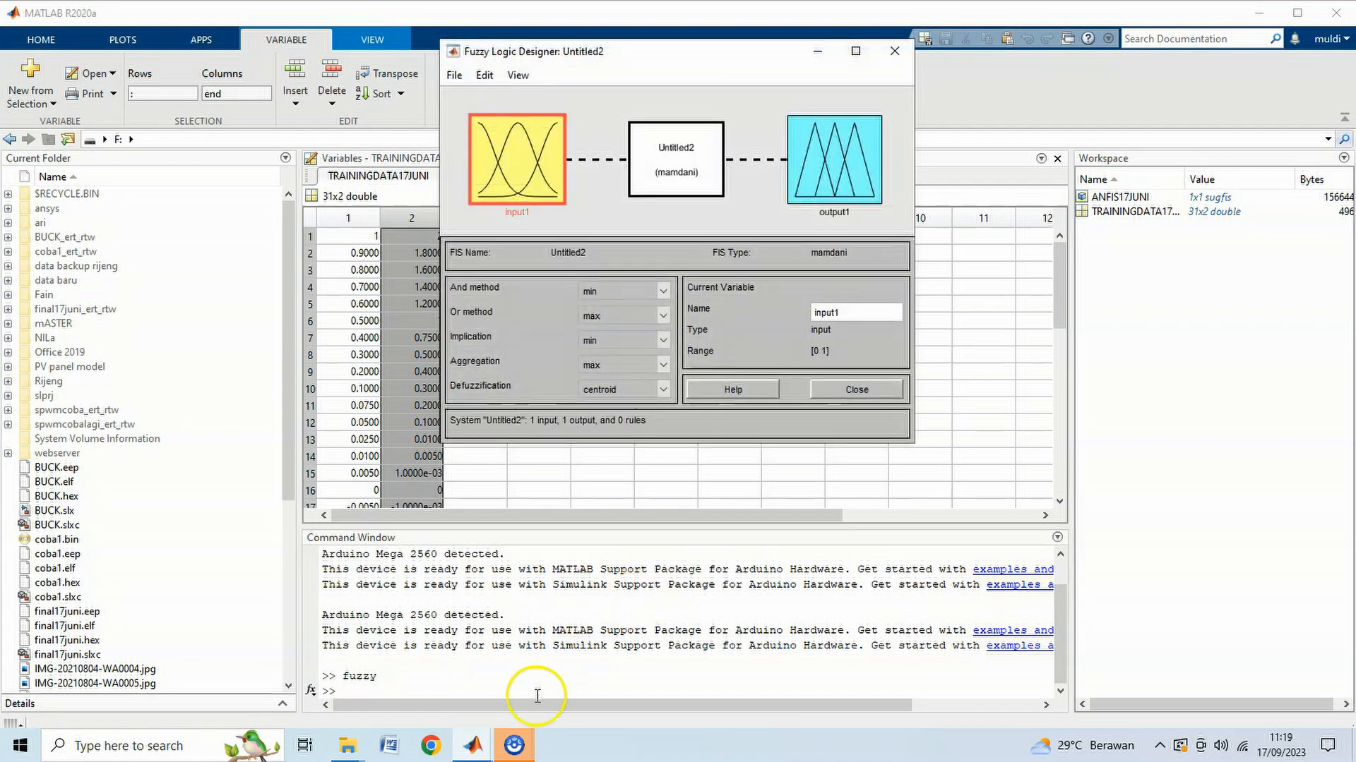
Step: Close the older ANFIS17JUNI and Untitled Fuzzy Logic Designer windows without saving their changes
{"action": "left_click", "coordinate": [514, 745]}
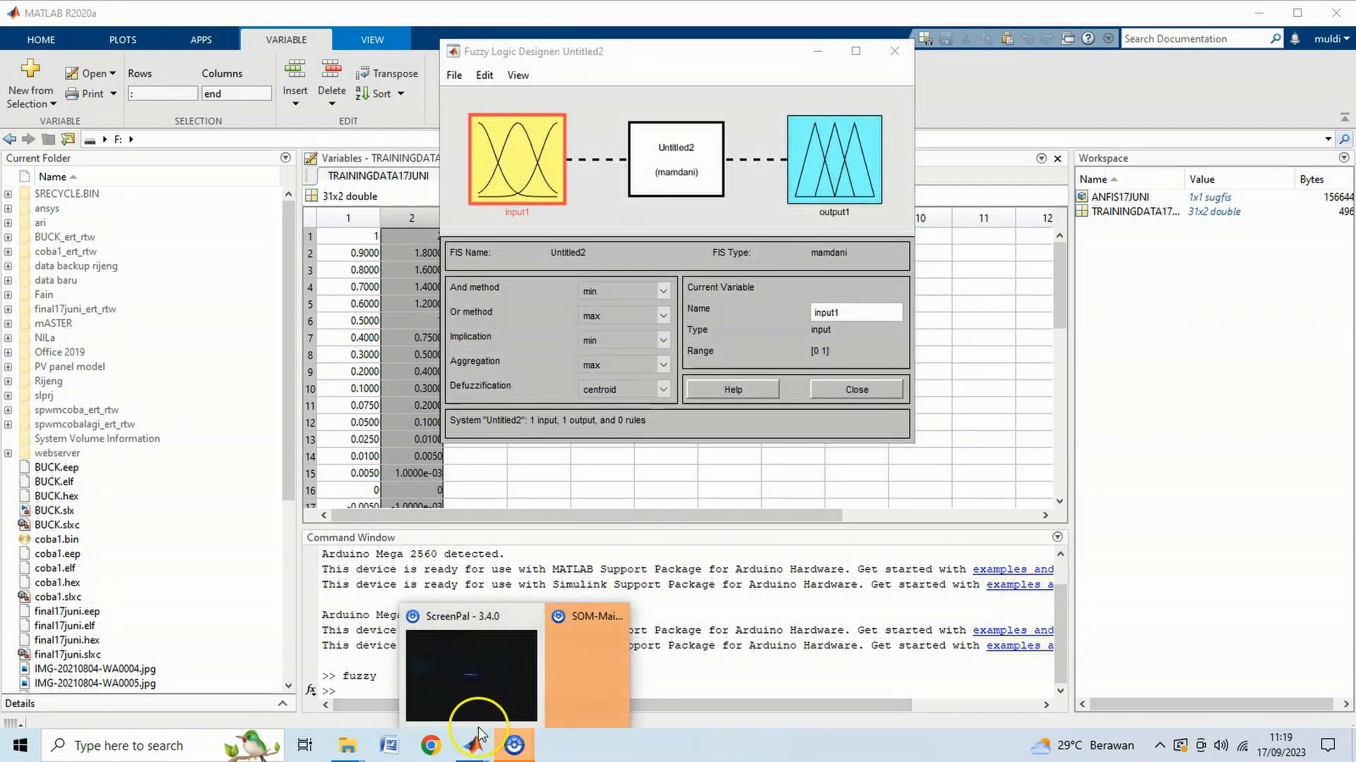
{"action": "mouse_move", "coordinate": [473, 745]}
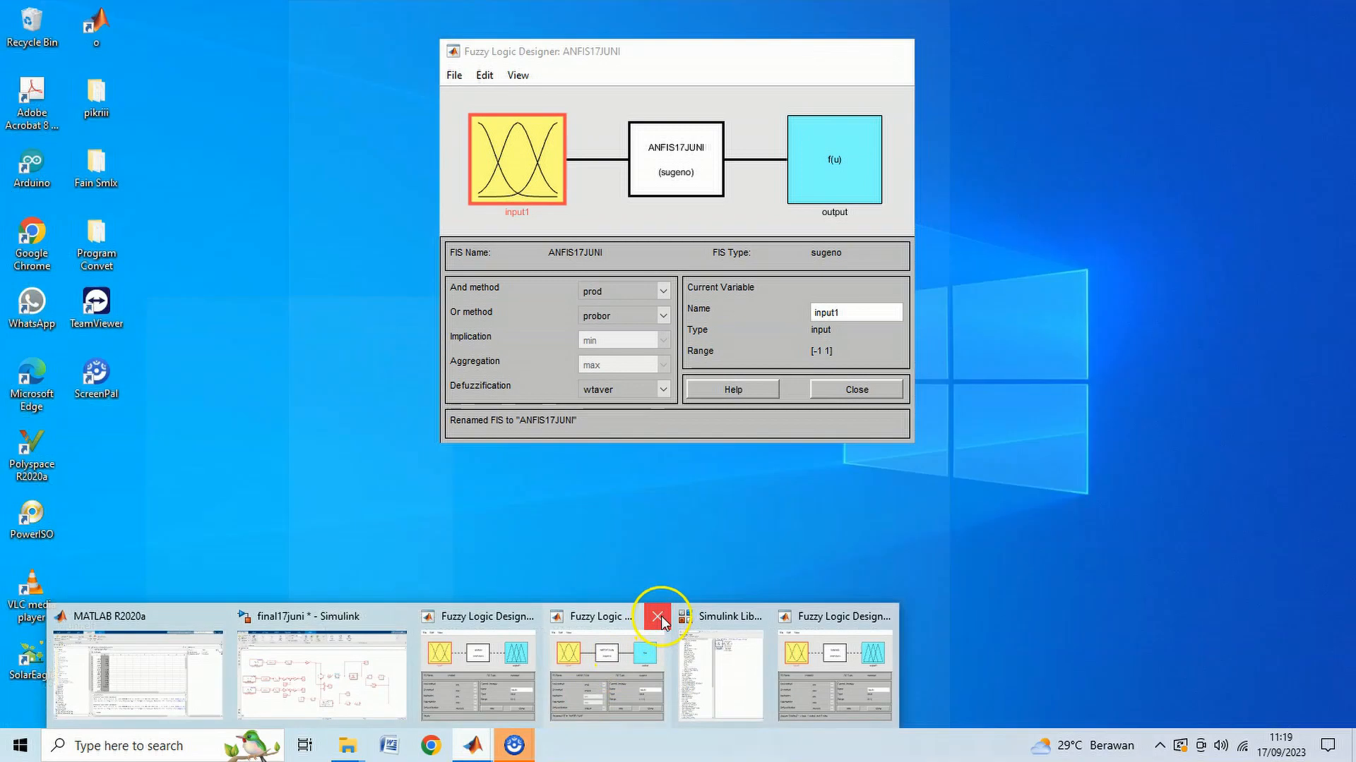
{"action": "left_click", "coordinate": [657, 617]}
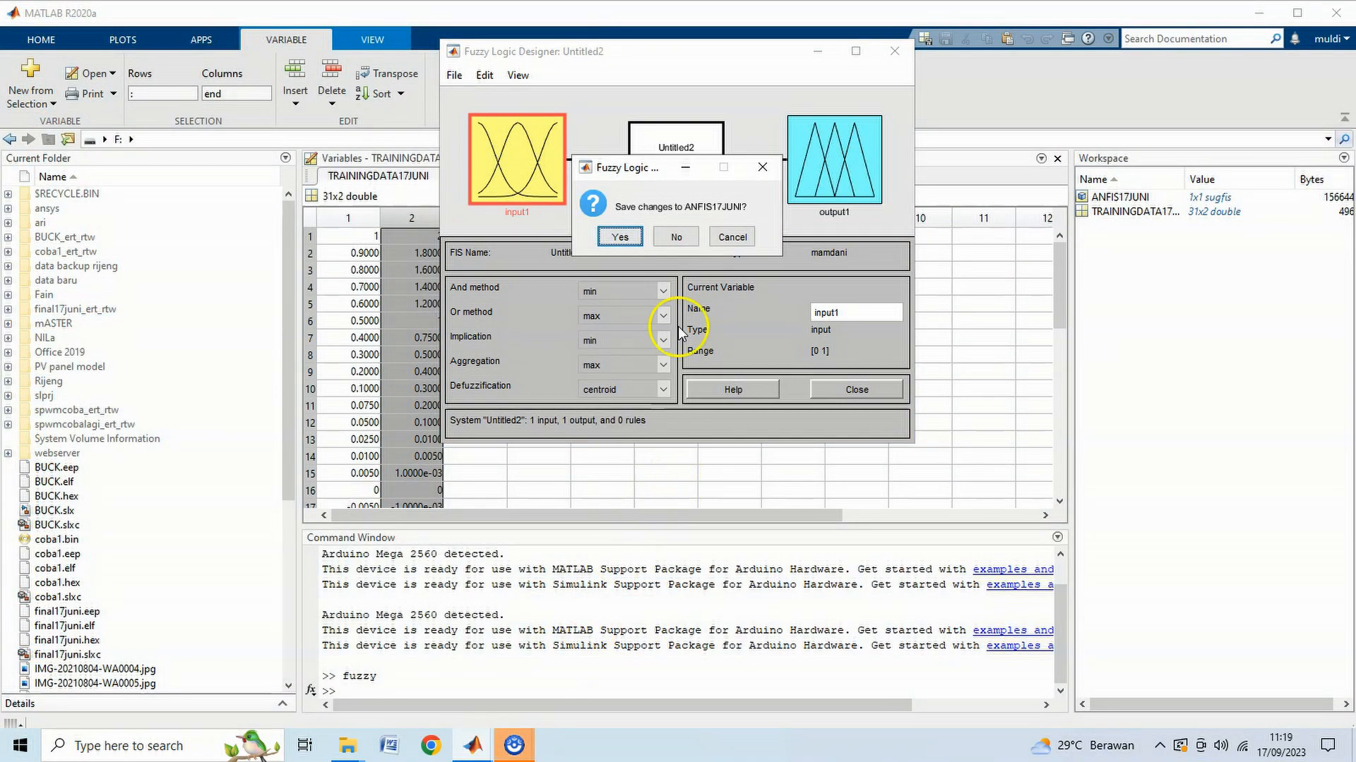
{"action": "left_click", "coordinate": [678, 238]}
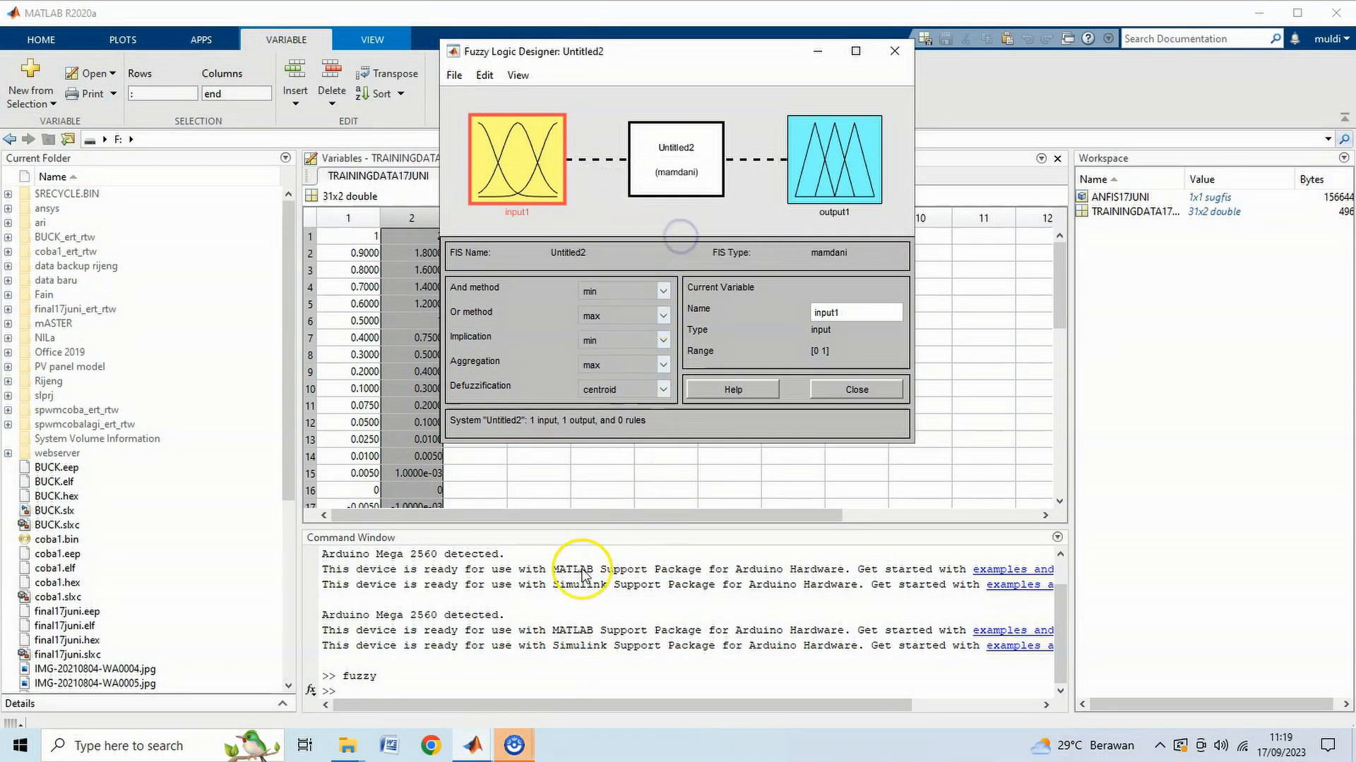
{"action": "left_click", "coordinate": [473, 745]}
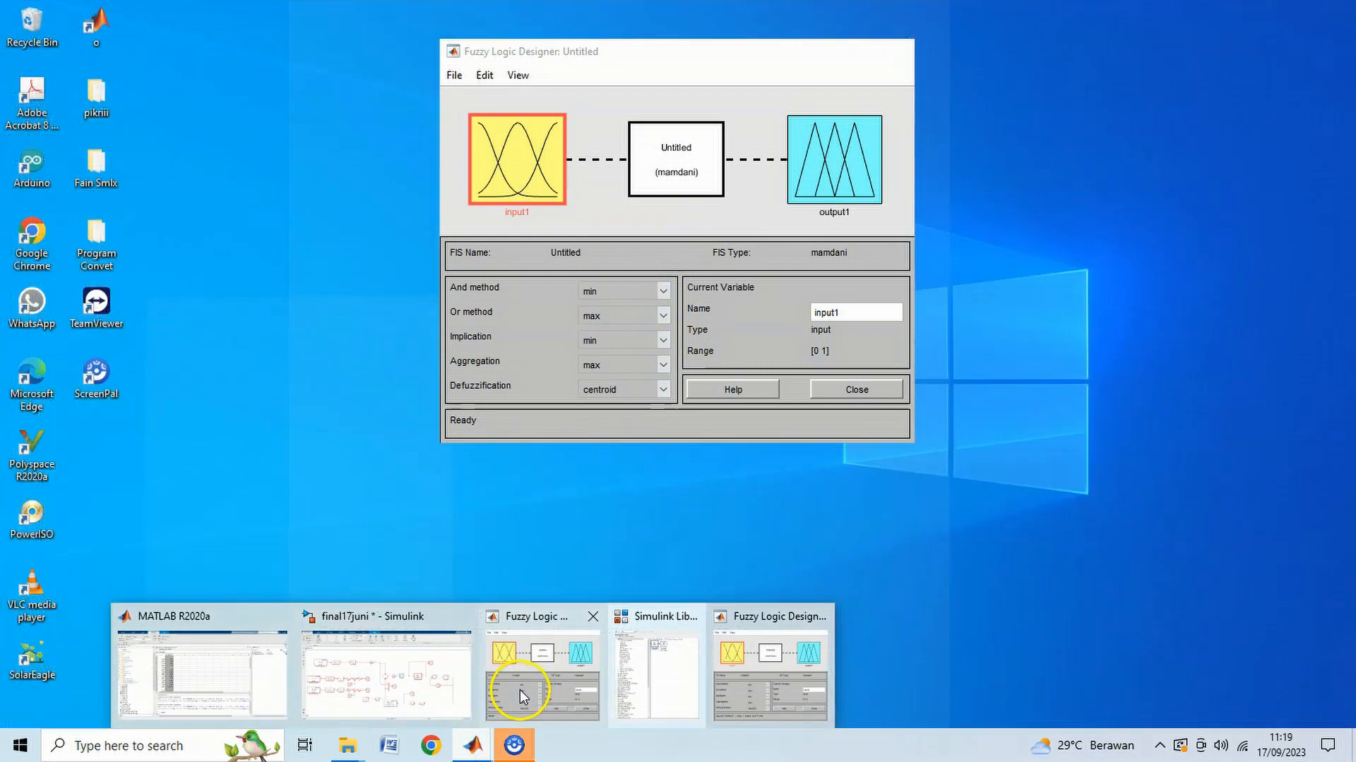
{"action": "left_click", "coordinate": [520, 689]}
{"action": "left_click", "coordinate": [833, 399]}
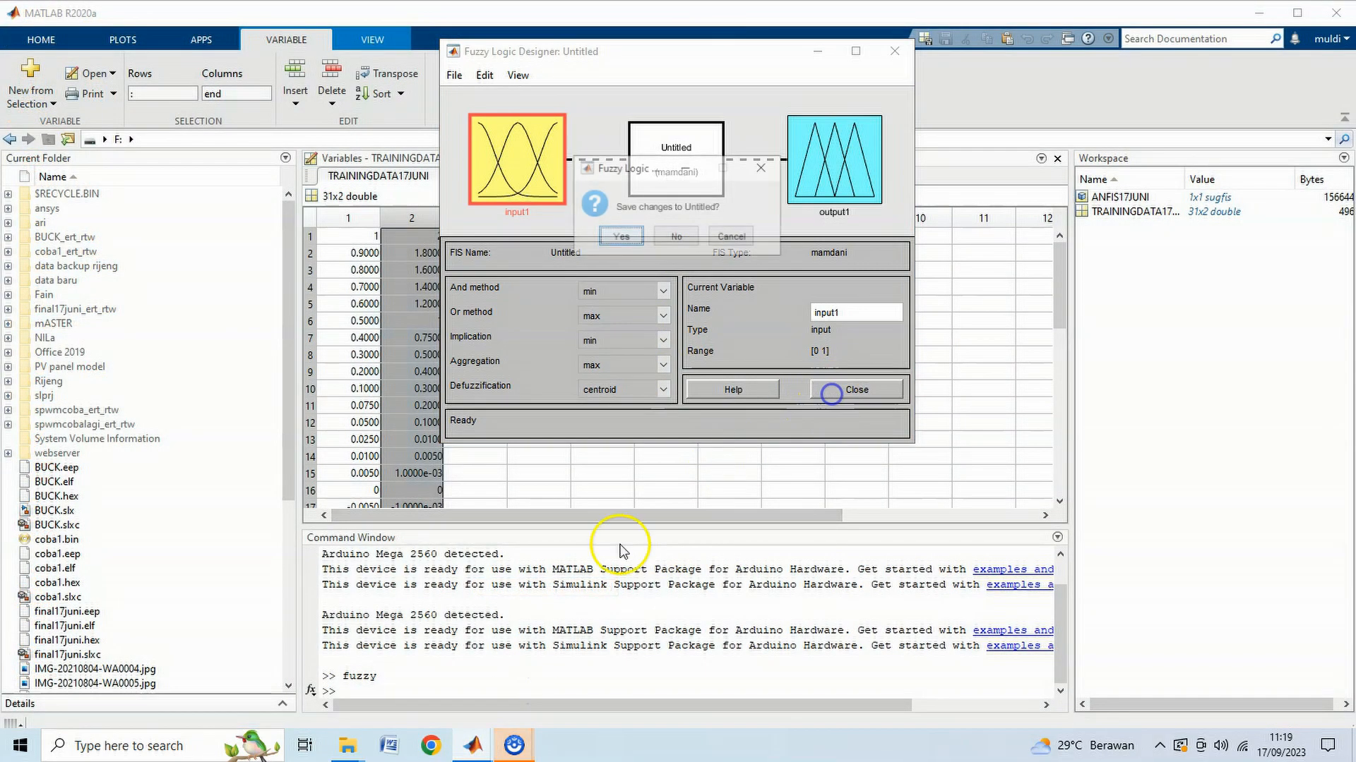
{"action": "left_click", "coordinate": [676, 236]}
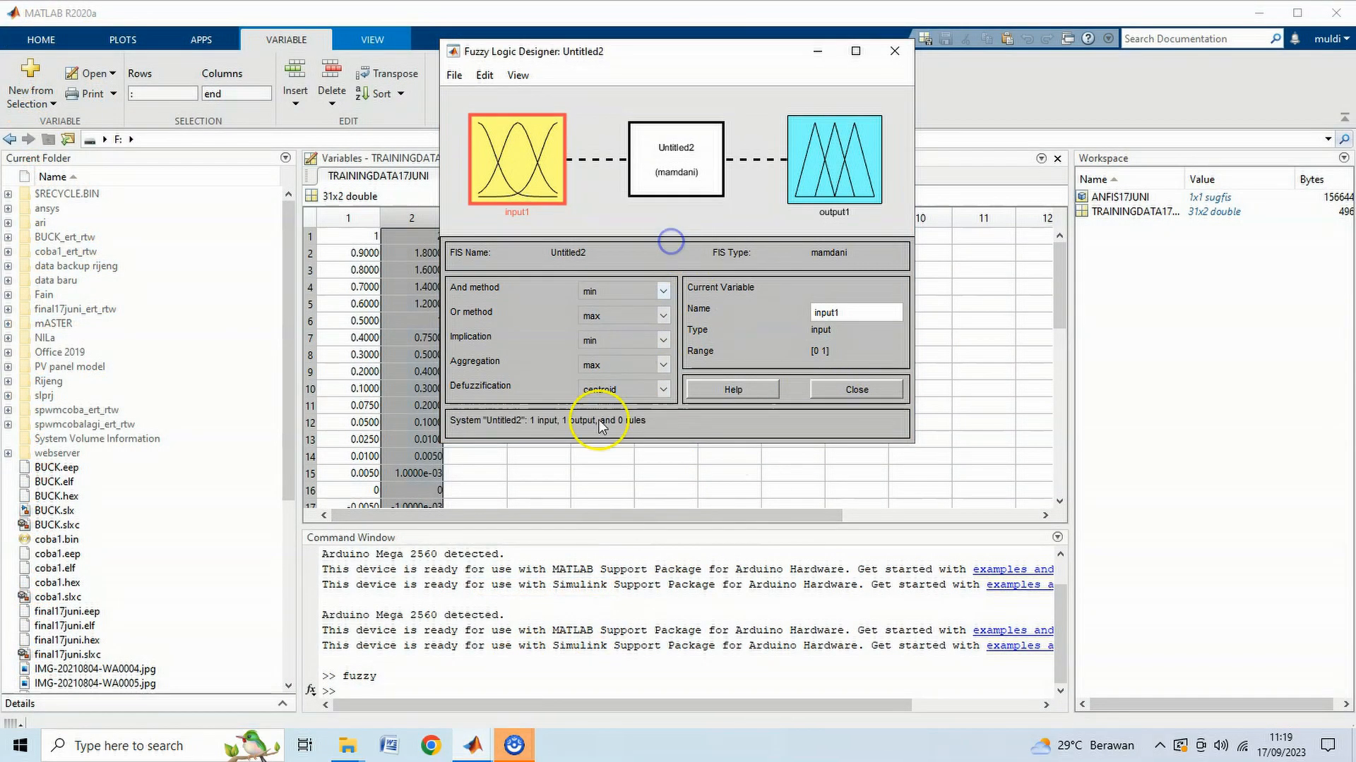
Step: Create a new Sugeno fuzzy inference system from the Untitled2 designer
{"action": "left_click", "coordinate": [681, 221]}
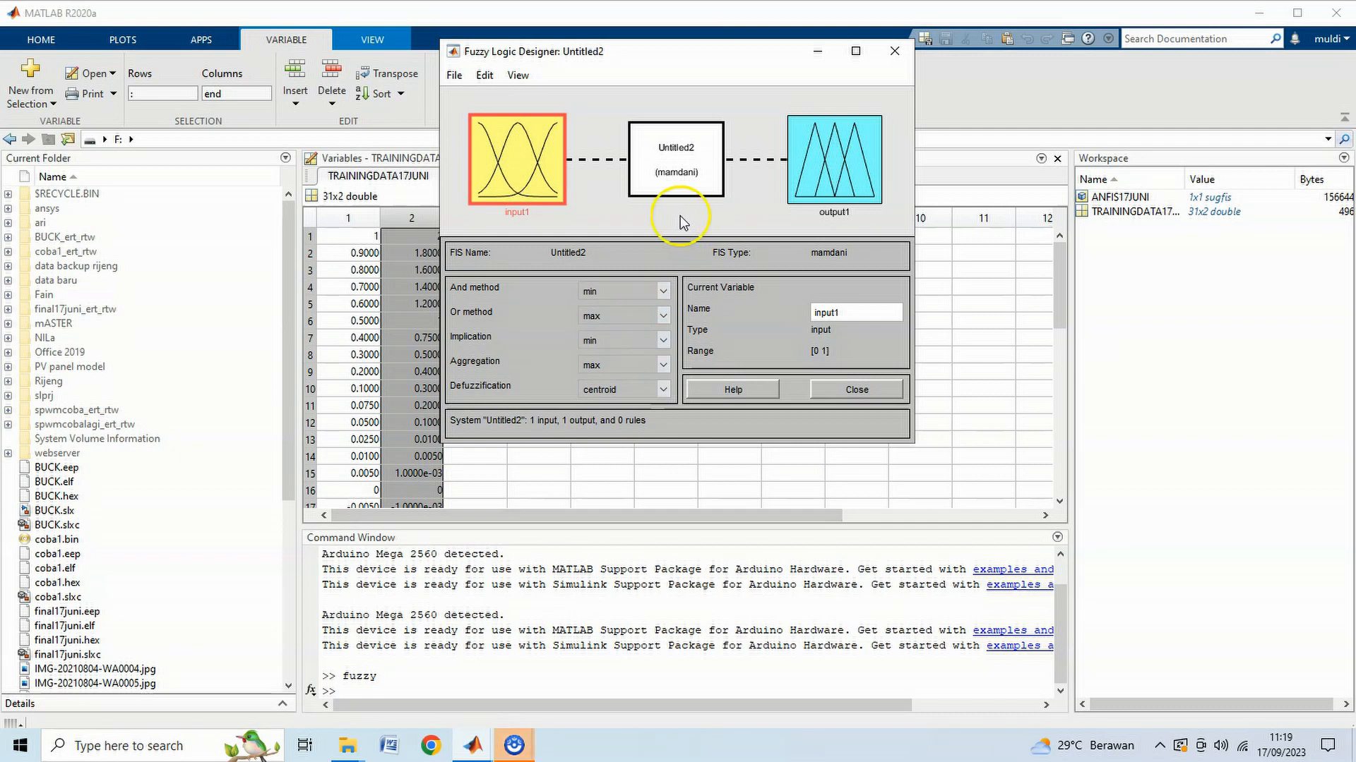
{"action": "left_click", "coordinate": [484, 75]}
{"action": "mouse_move", "coordinate": [454, 76]}
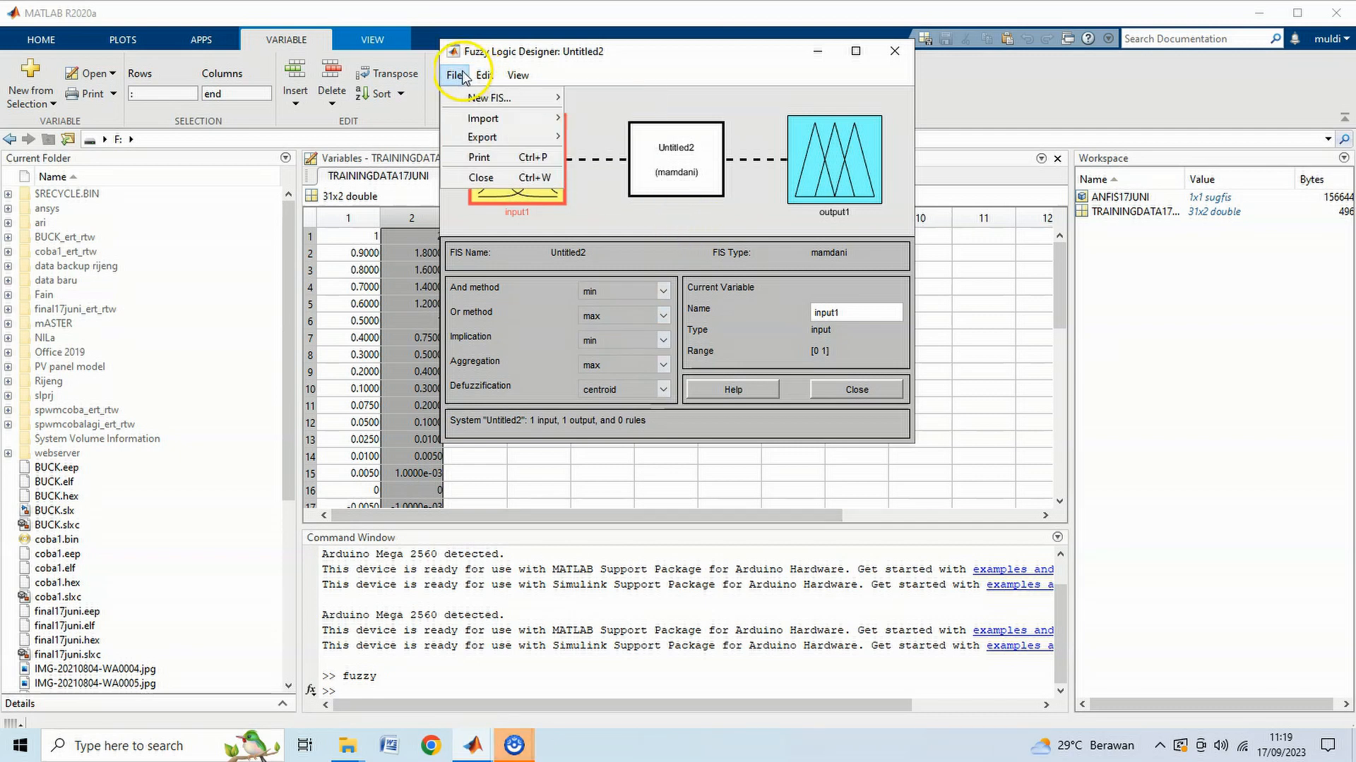
{"action": "left_click", "coordinate": [467, 100]}
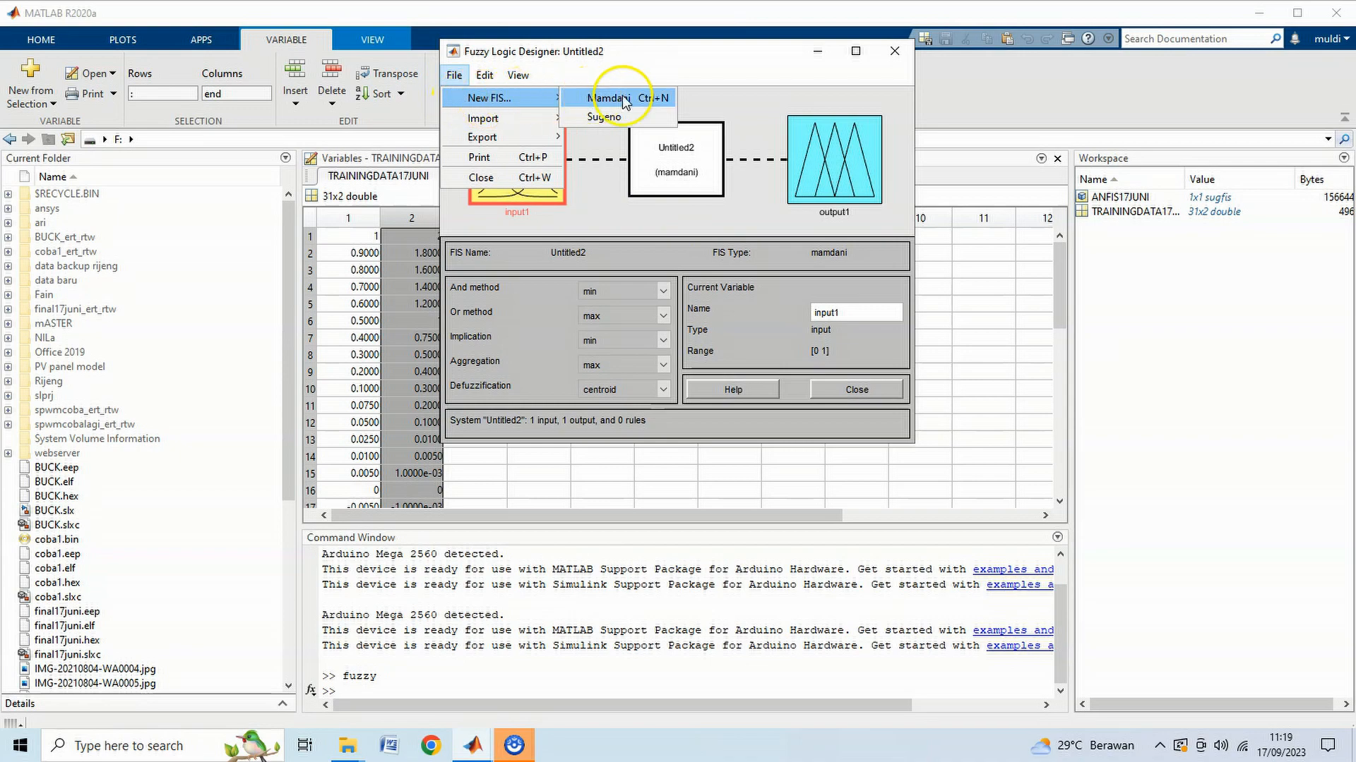
{"action": "left_click", "coordinate": [611, 118]}
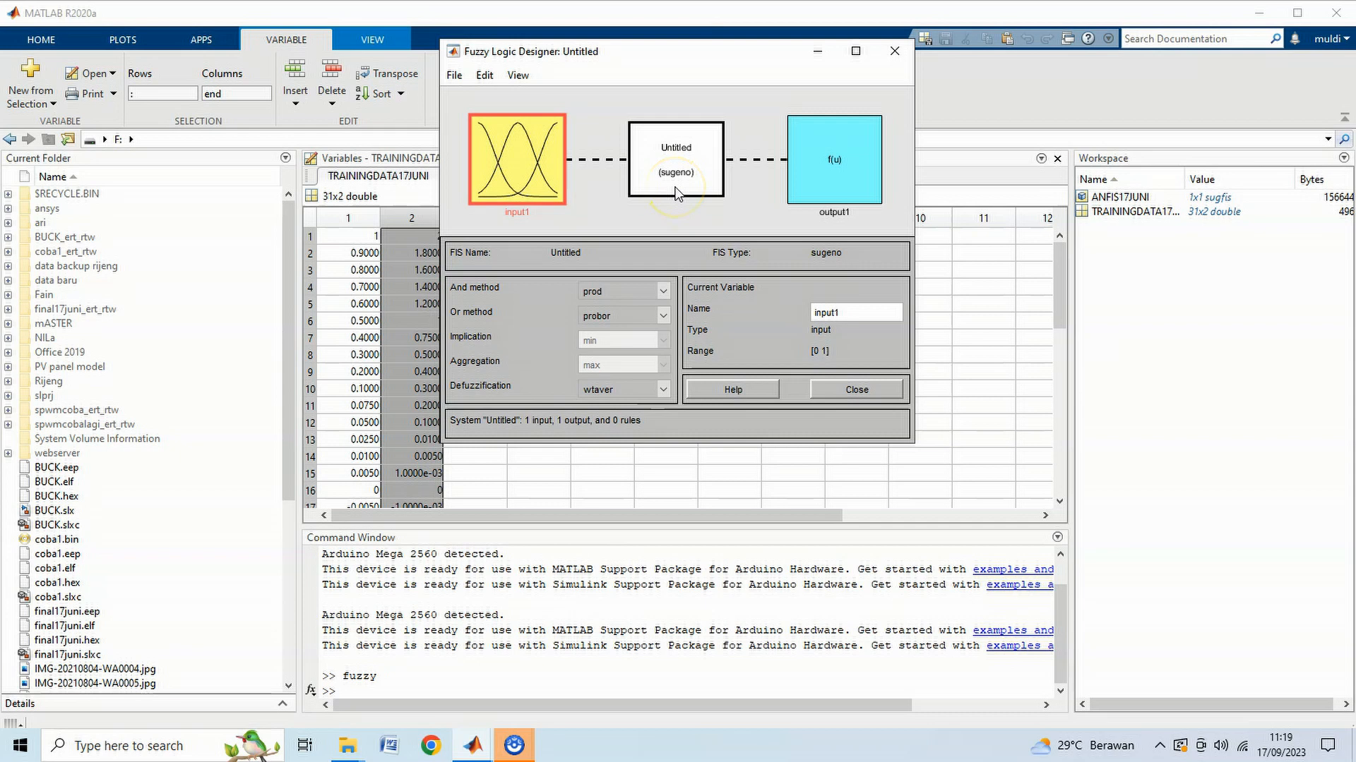
Step: Create a Mamdani system to compare its editing options with the Sugeno system's, and close it without saving
{"action": "left_click", "coordinate": [483, 76]}
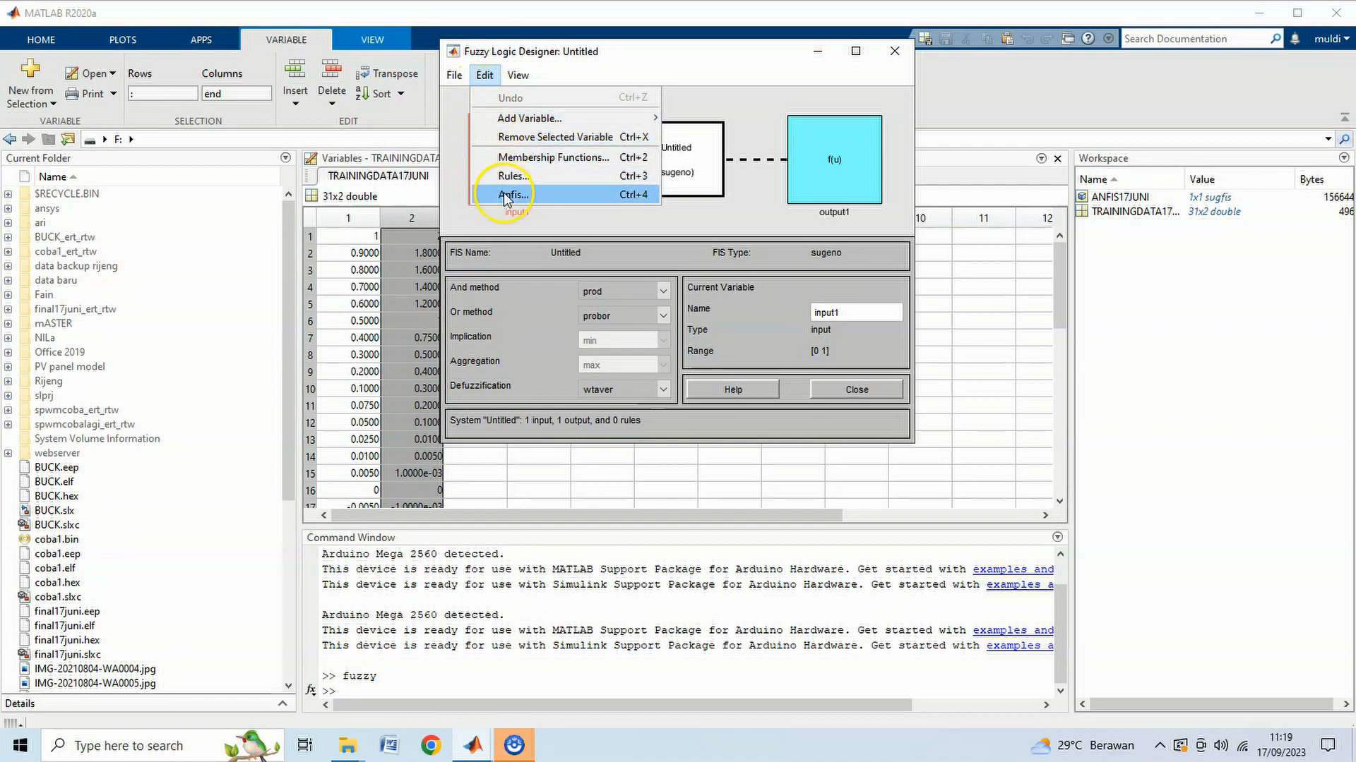
{"action": "mouse_move", "coordinate": [455, 85]}
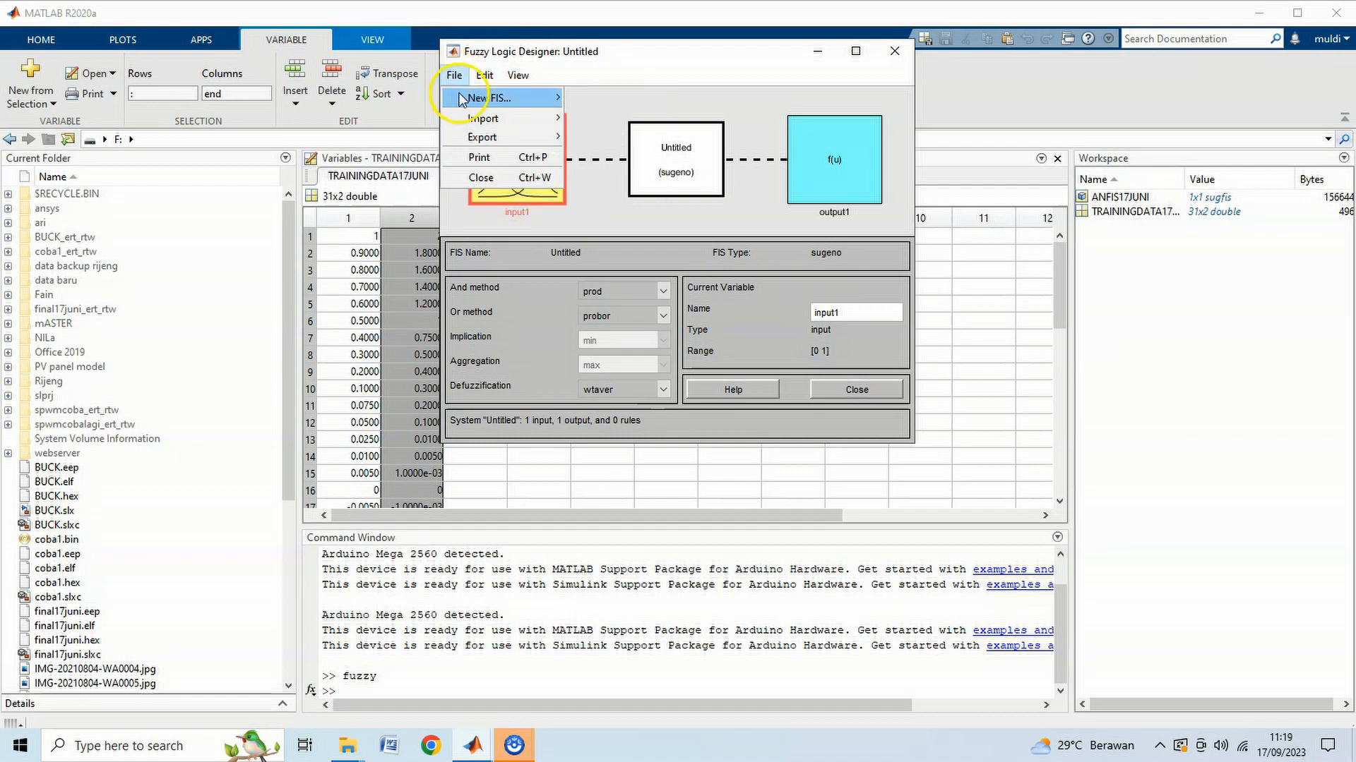
{"action": "left_click", "coordinate": [605, 103]}
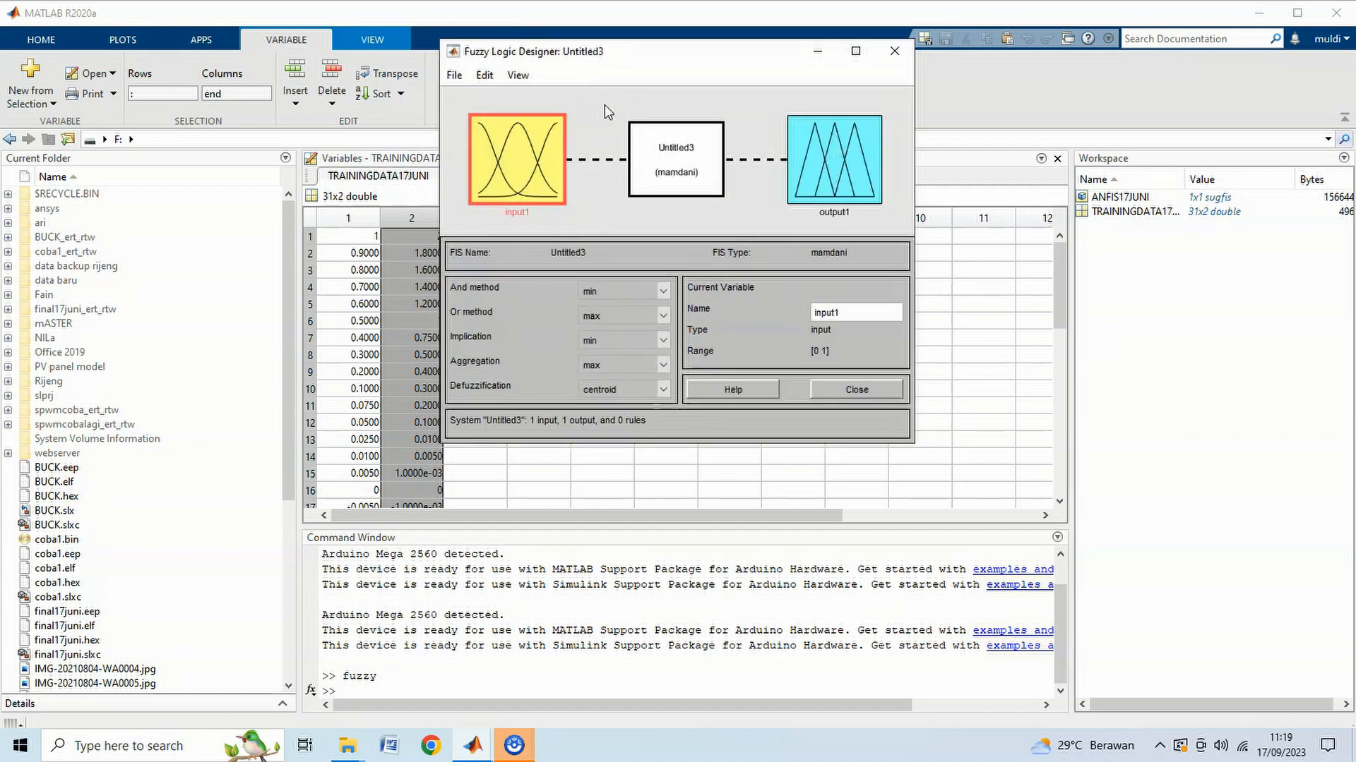
{"action": "left_click", "coordinate": [486, 74]}
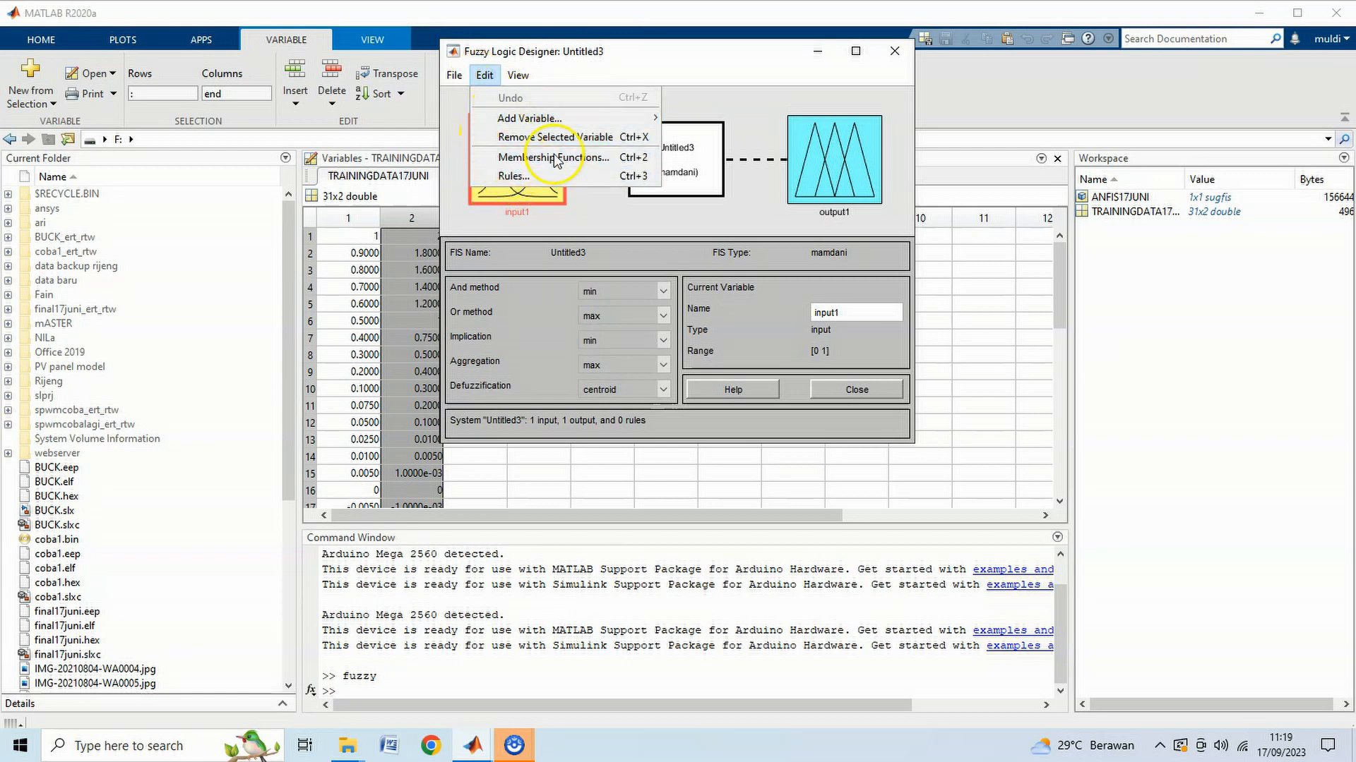
{"action": "left_click", "coordinate": [894, 51]}
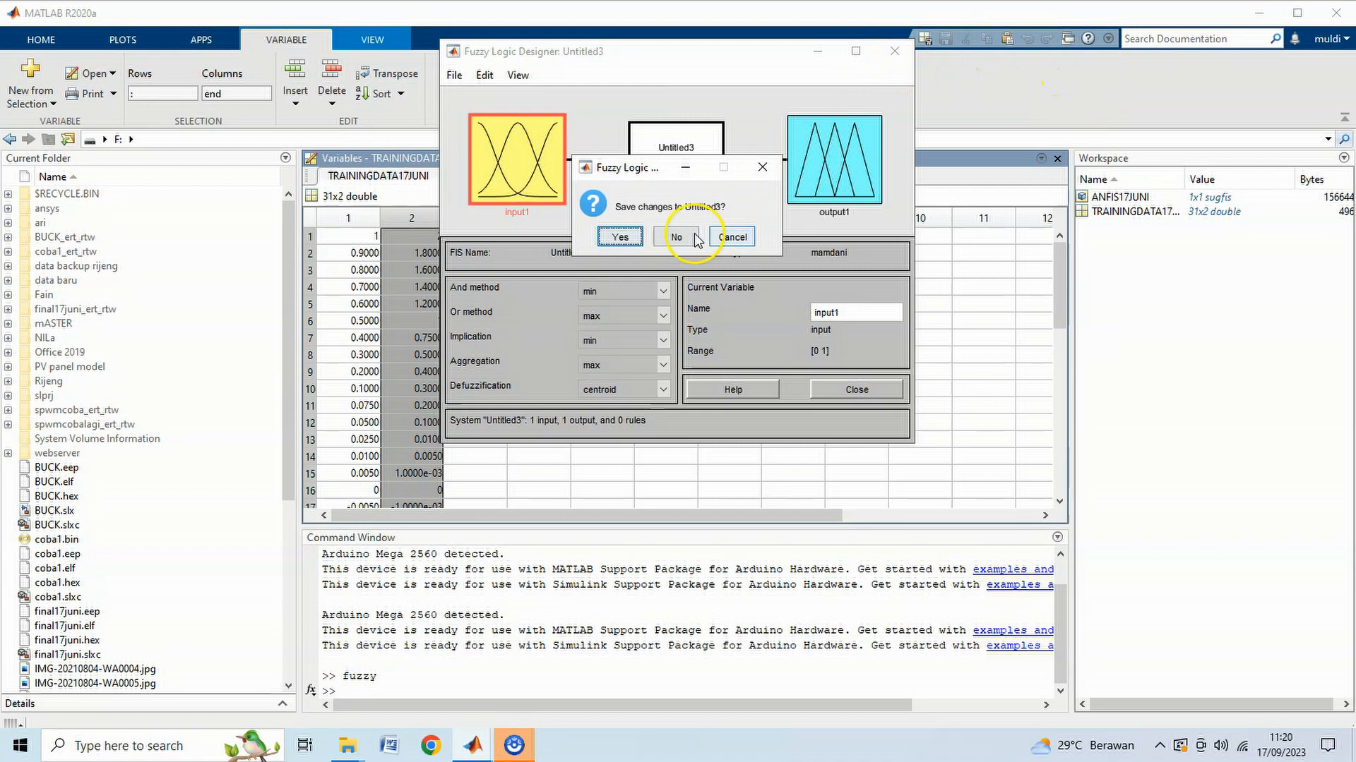
{"action": "left_click", "coordinate": [676, 237]}
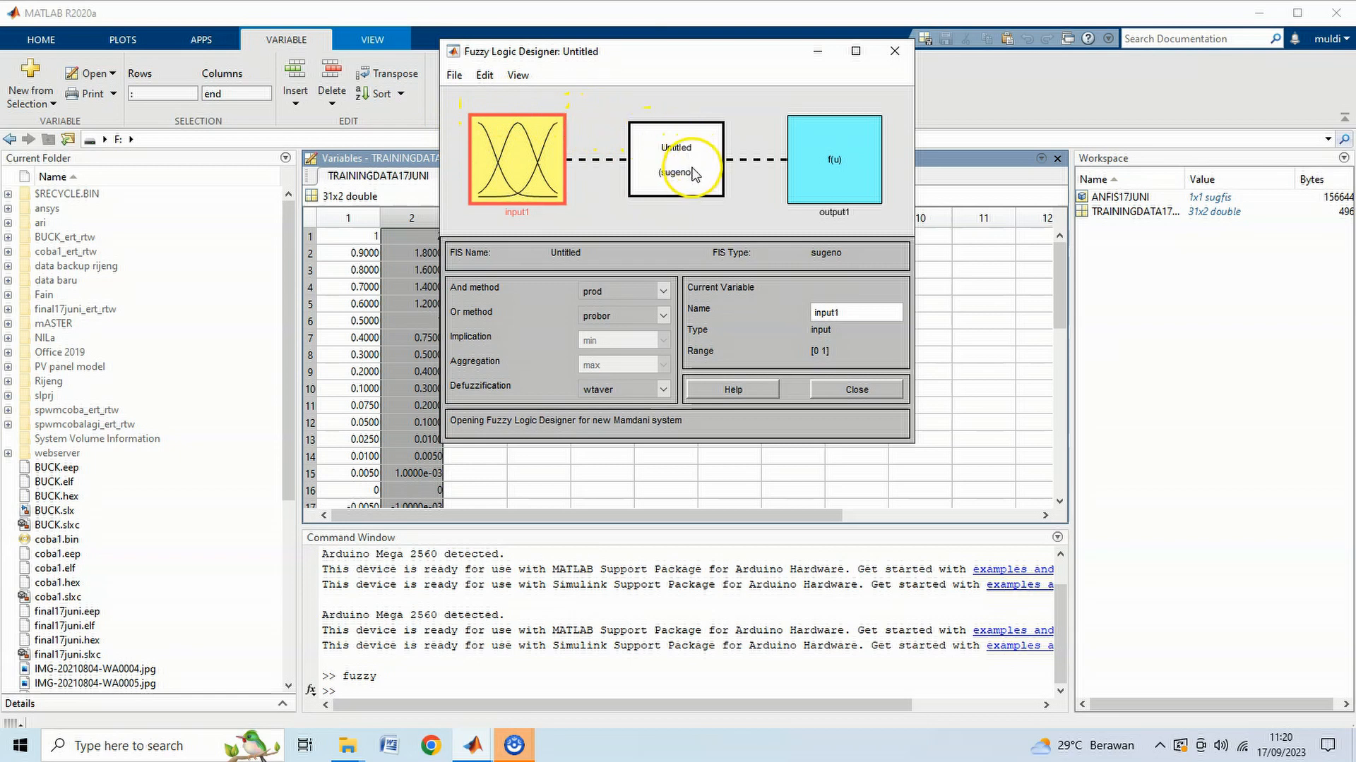
Step: Open the Anfis editor for the Sugeno system and move its window clear of the Fuzzy Logic Designer
{"action": "left_click", "coordinate": [485, 76]}
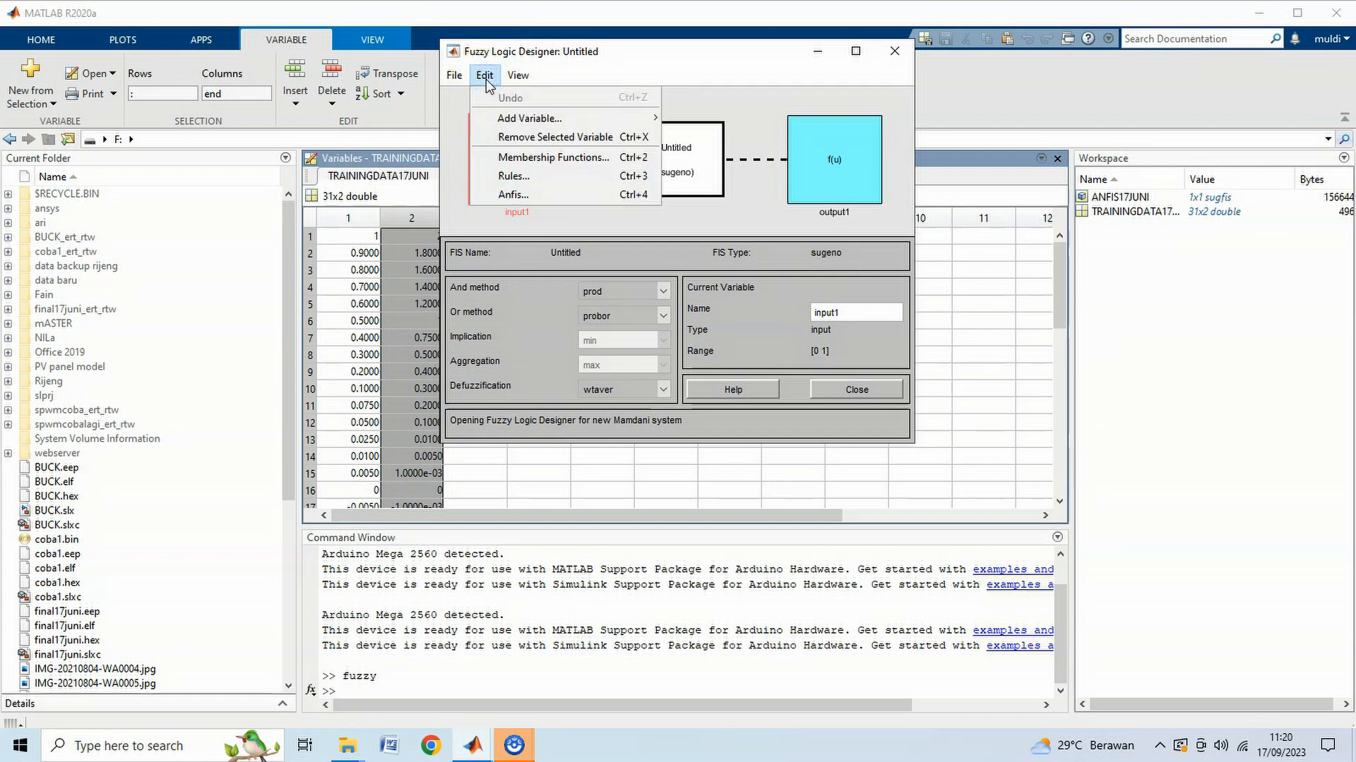
{"action": "left_click", "coordinate": [512, 195]}
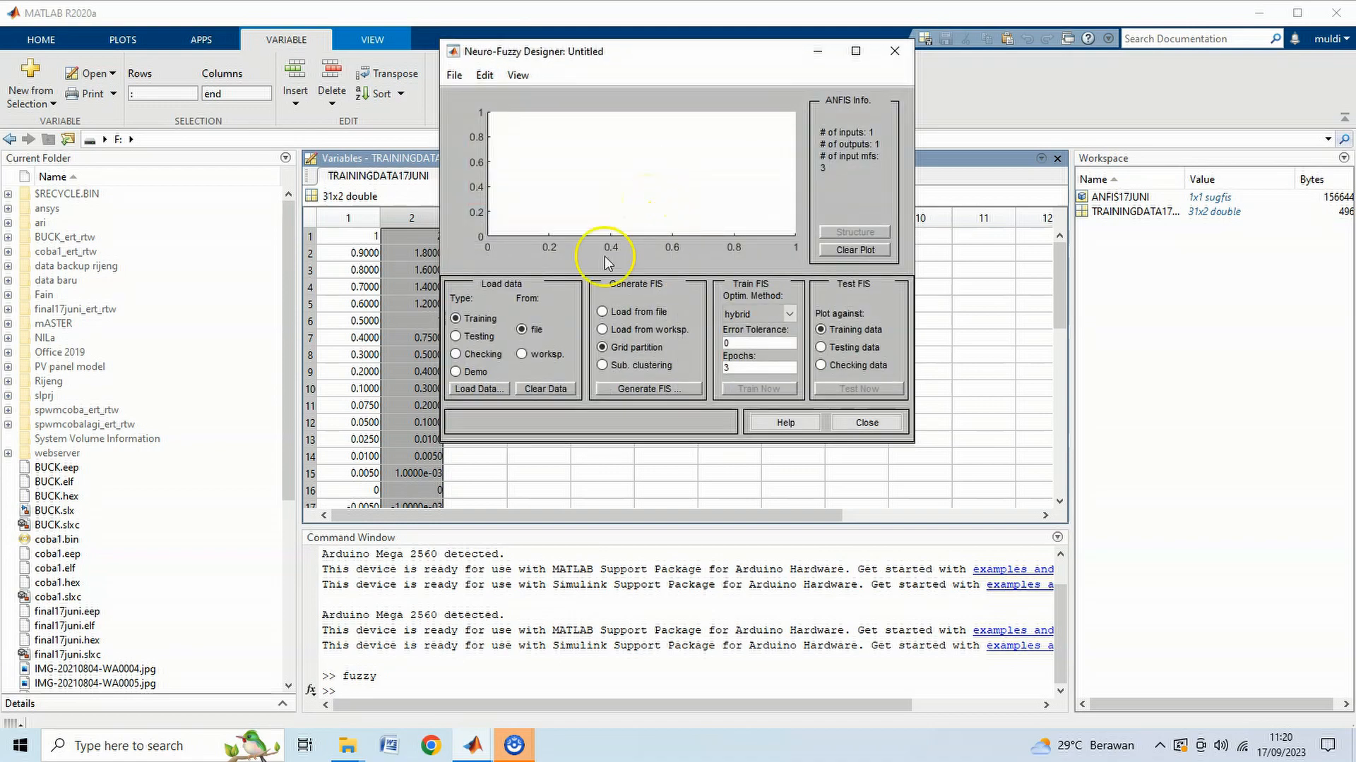
{"action": "left_click_drag", "start_coordinate": [558, 57], "coordinate": [620, 143]}
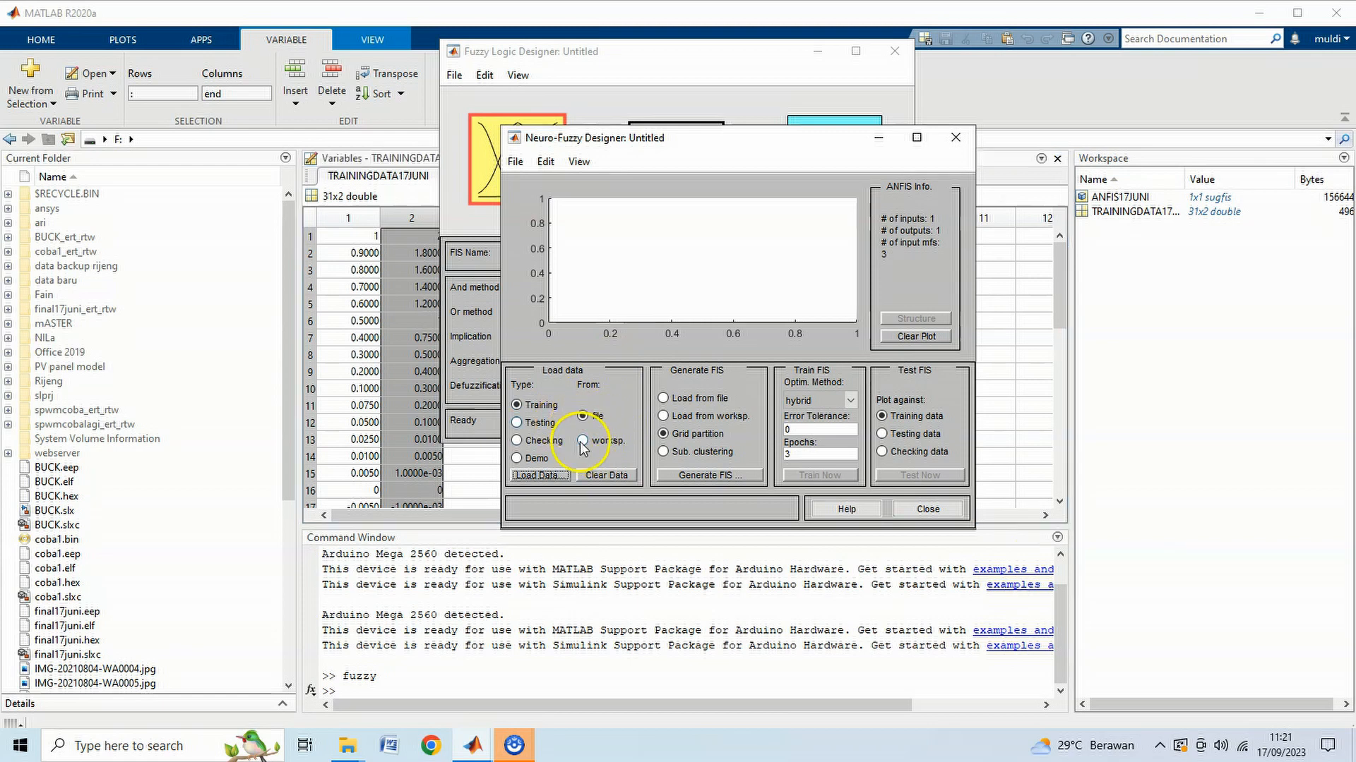
Step: Load the workspace variable TRAININGDATA17JUNI as training data in the Neuro-Fuzzy Designer
{"action": "left_click", "coordinate": [583, 441]}
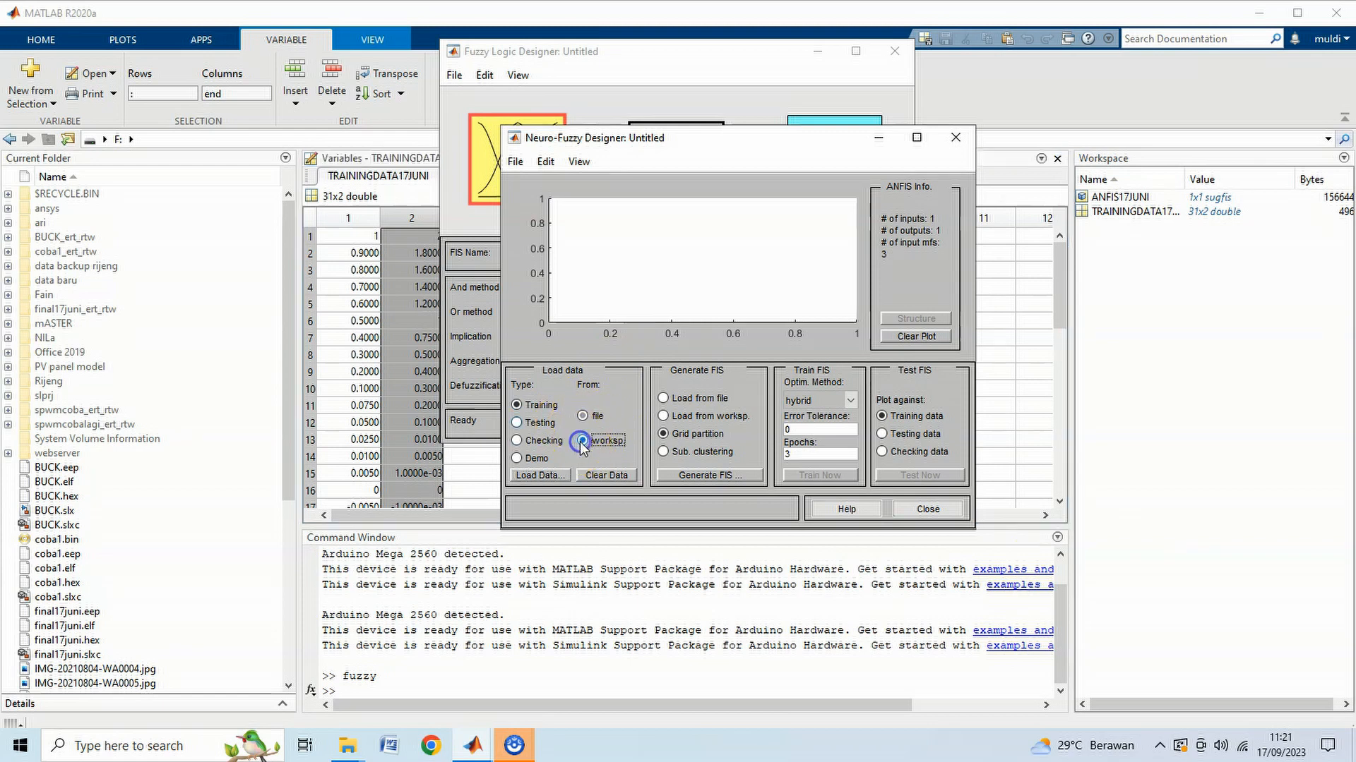
{"action": "left_click", "coordinate": [557, 479]}
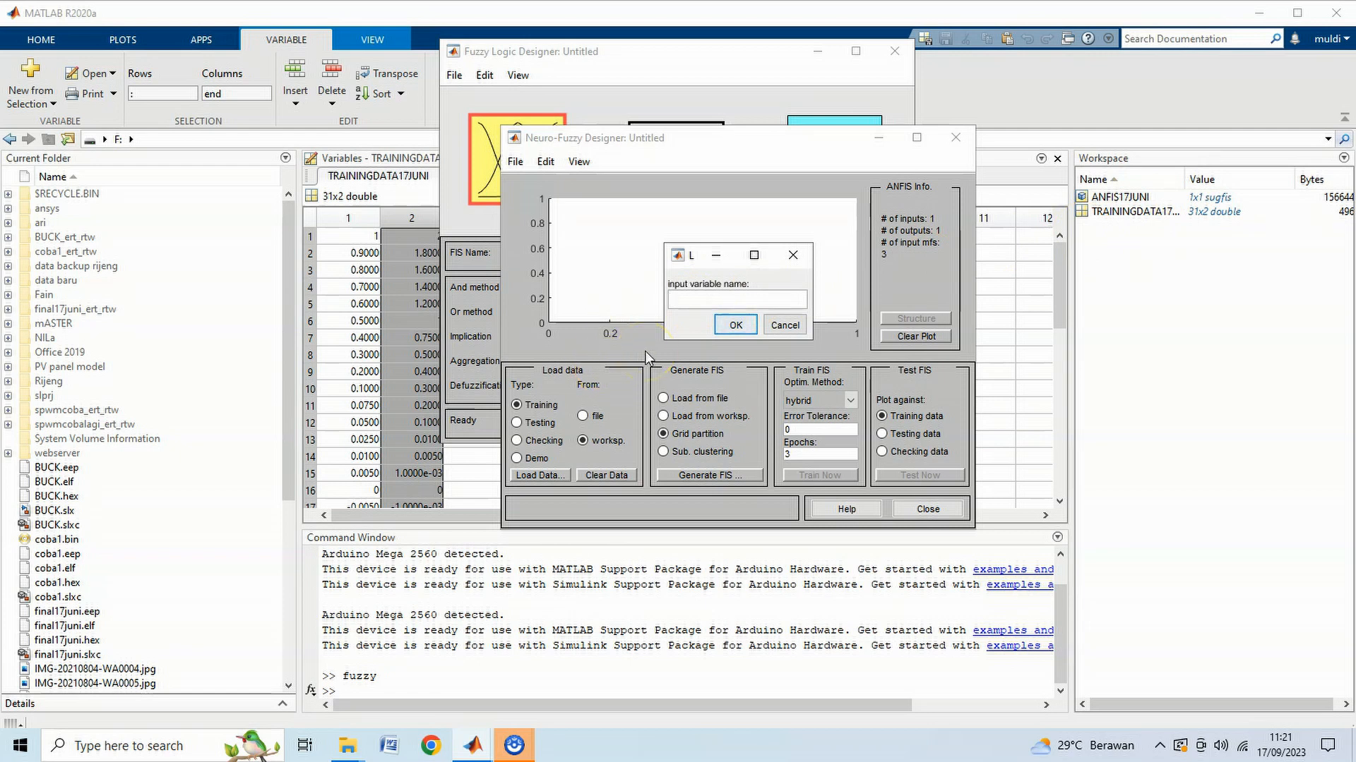
{"action": "type", "text": "TRAININGDATA17JUNI"}
{"action": "left_click", "coordinate": [738, 328]}
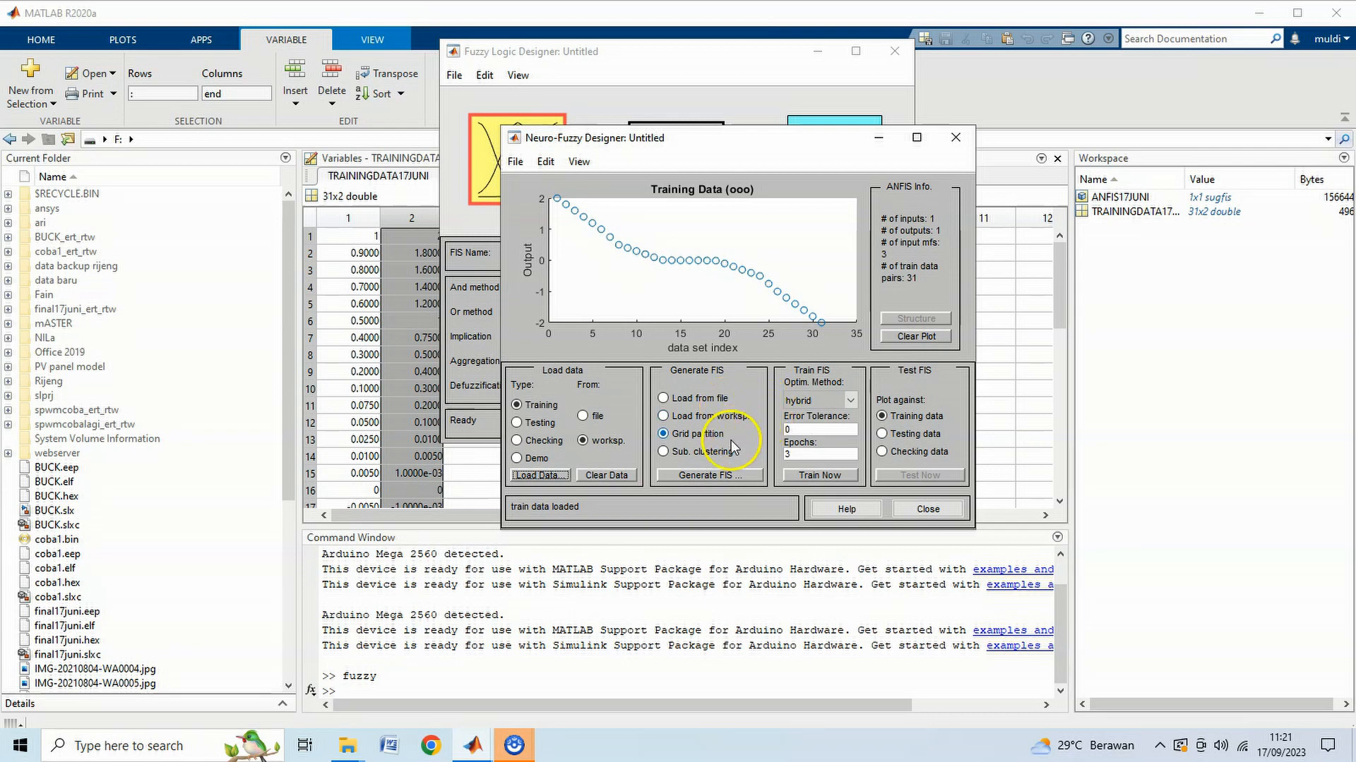
Step: Generate a grid-partition FIS with 15 input membership functions of type gaussmf and a constant output
{"action": "left_click", "coordinate": [706, 479]}
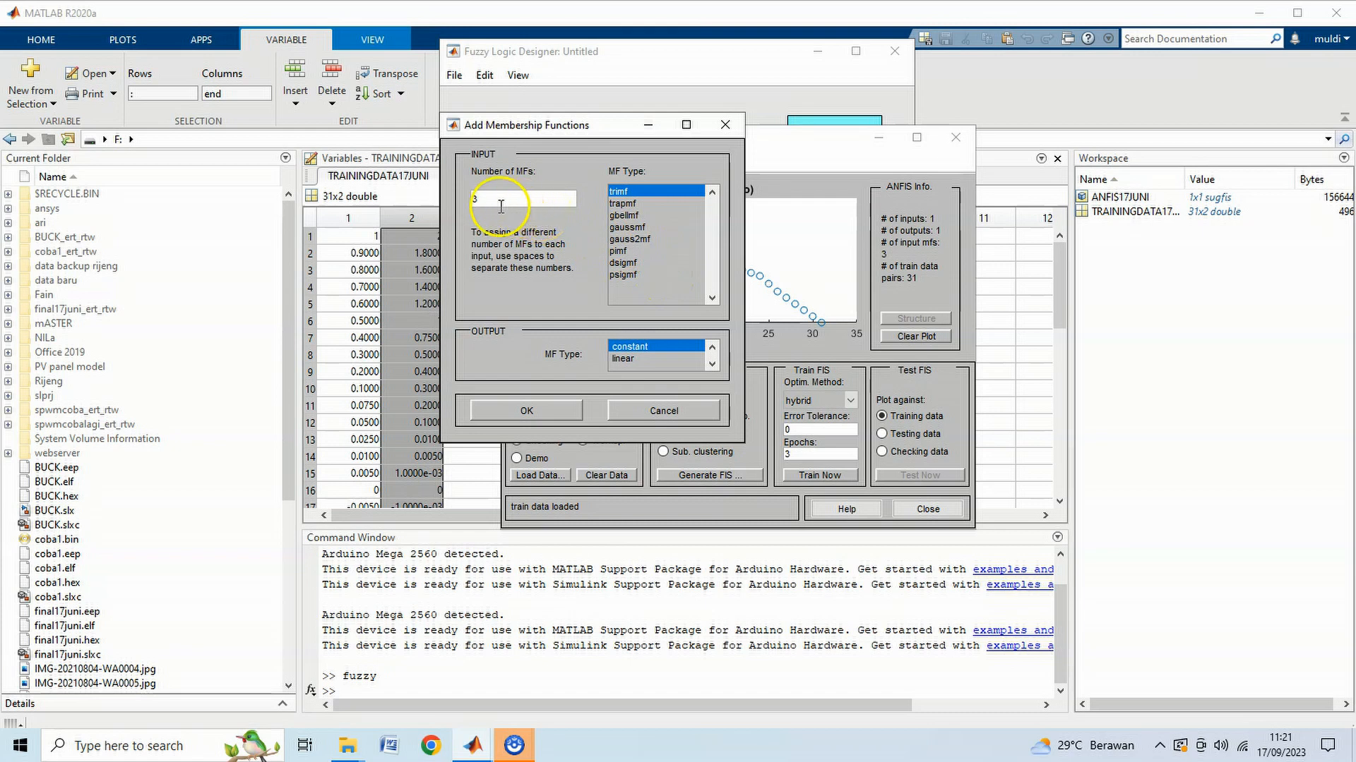
{"action": "left_click_drag", "start_coordinate": [496, 202], "coordinate": [463, 205]}
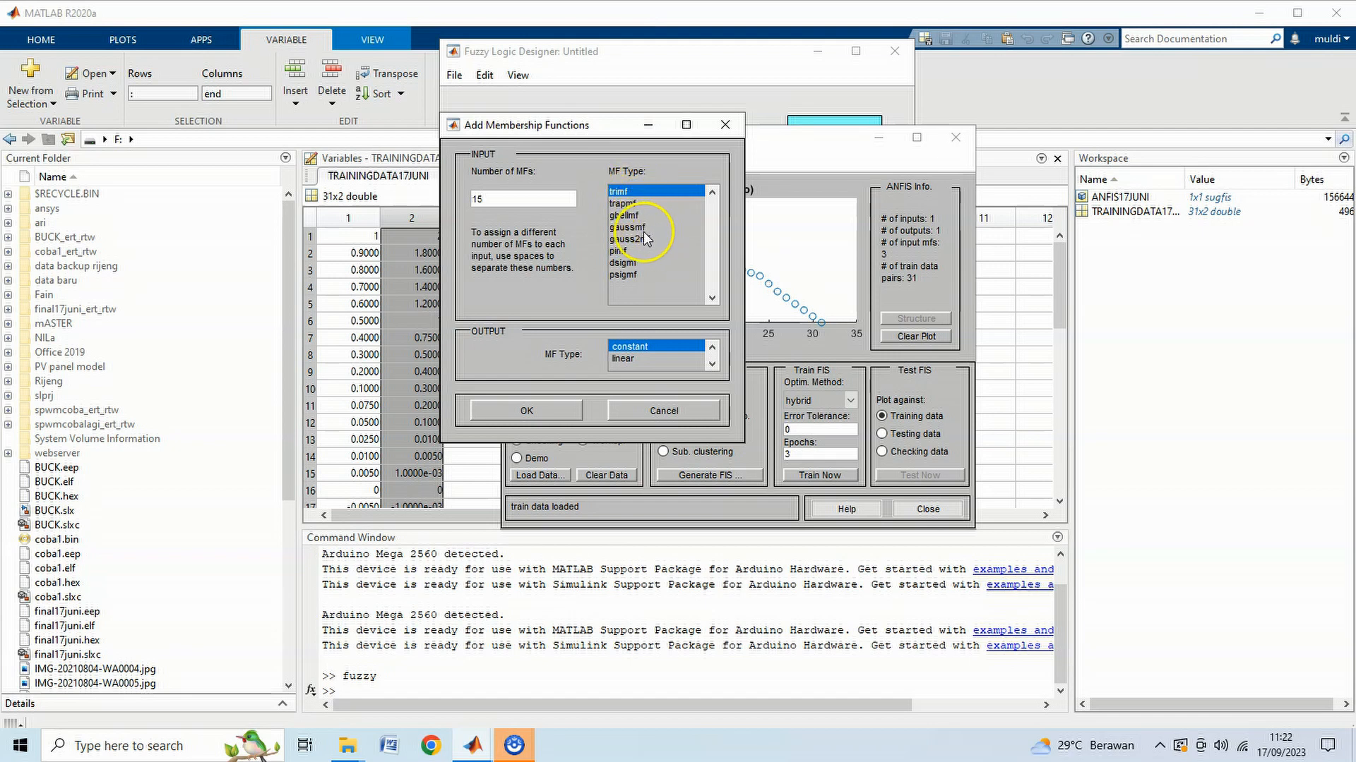
{"action": "left_click", "coordinate": [644, 228]}
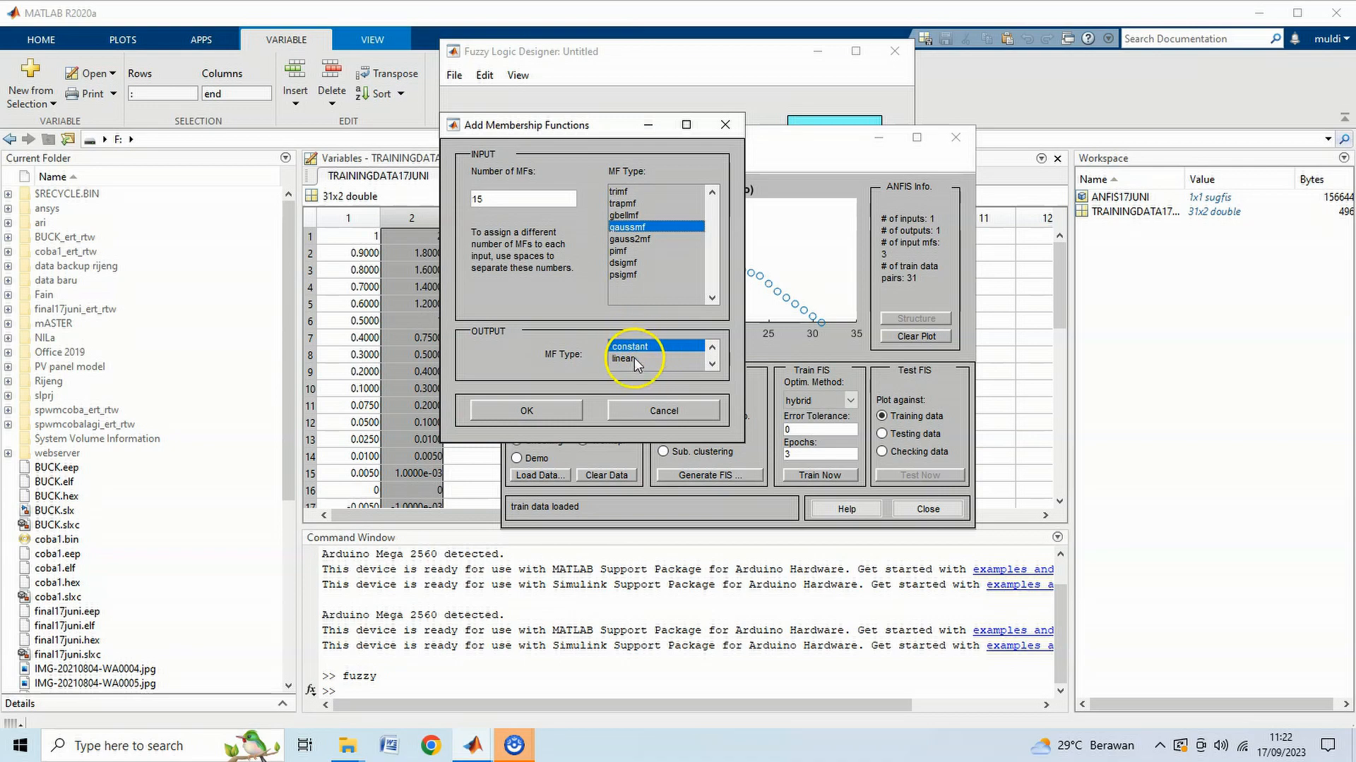
{"action": "left_click", "coordinate": [561, 411]}
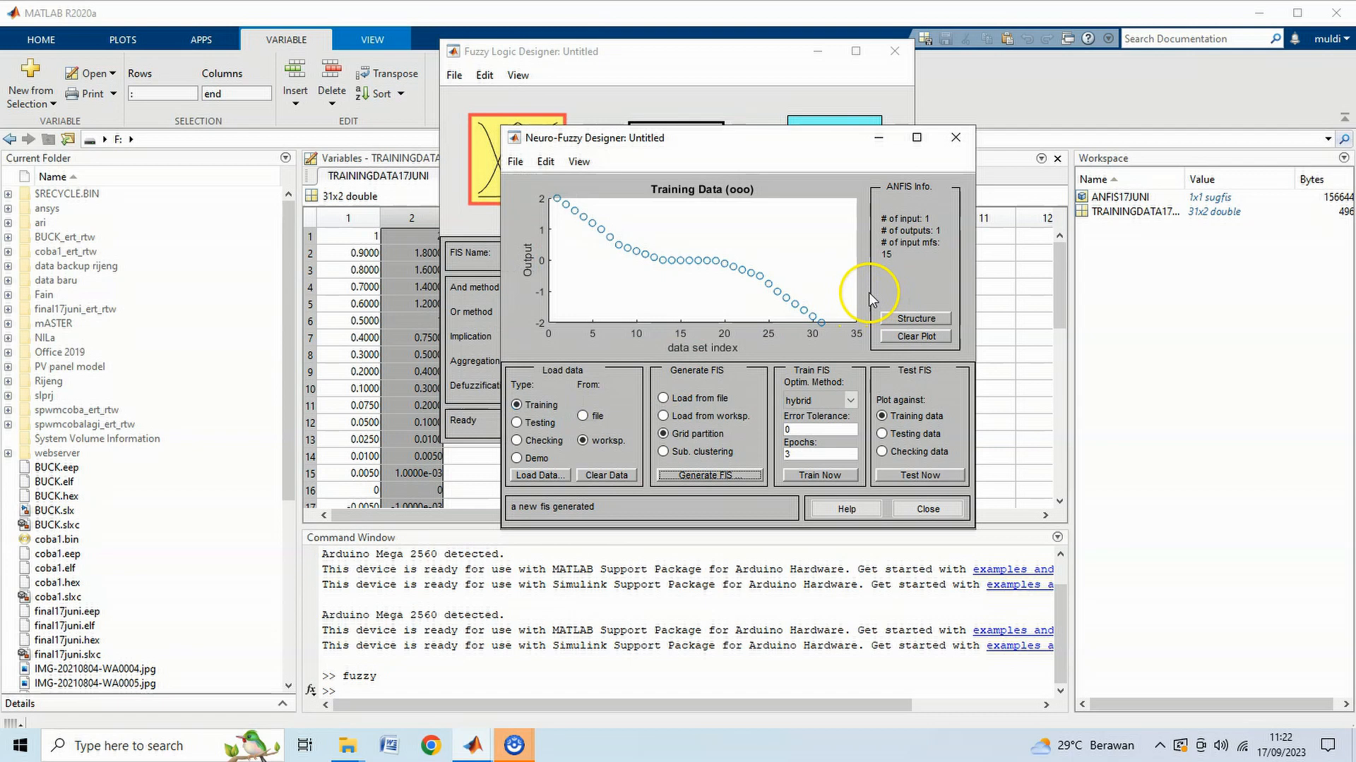
Step: Configure the FIS training with the hybrid optimization method and 50 epochs, keeping the error tolerance at 0
{"action": "left_click", "coordinate": [847, 406]}
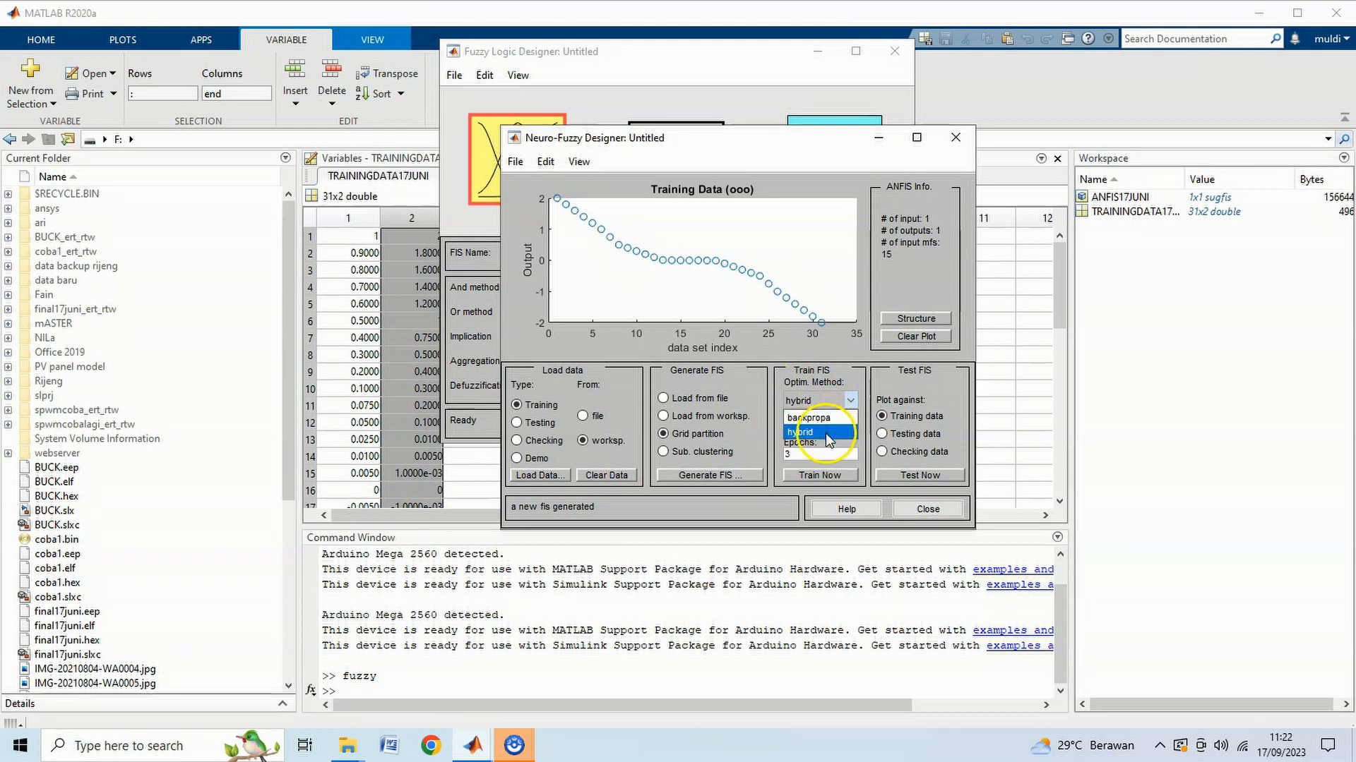
{"action": "left_click", "coordinate": [824, 433]}
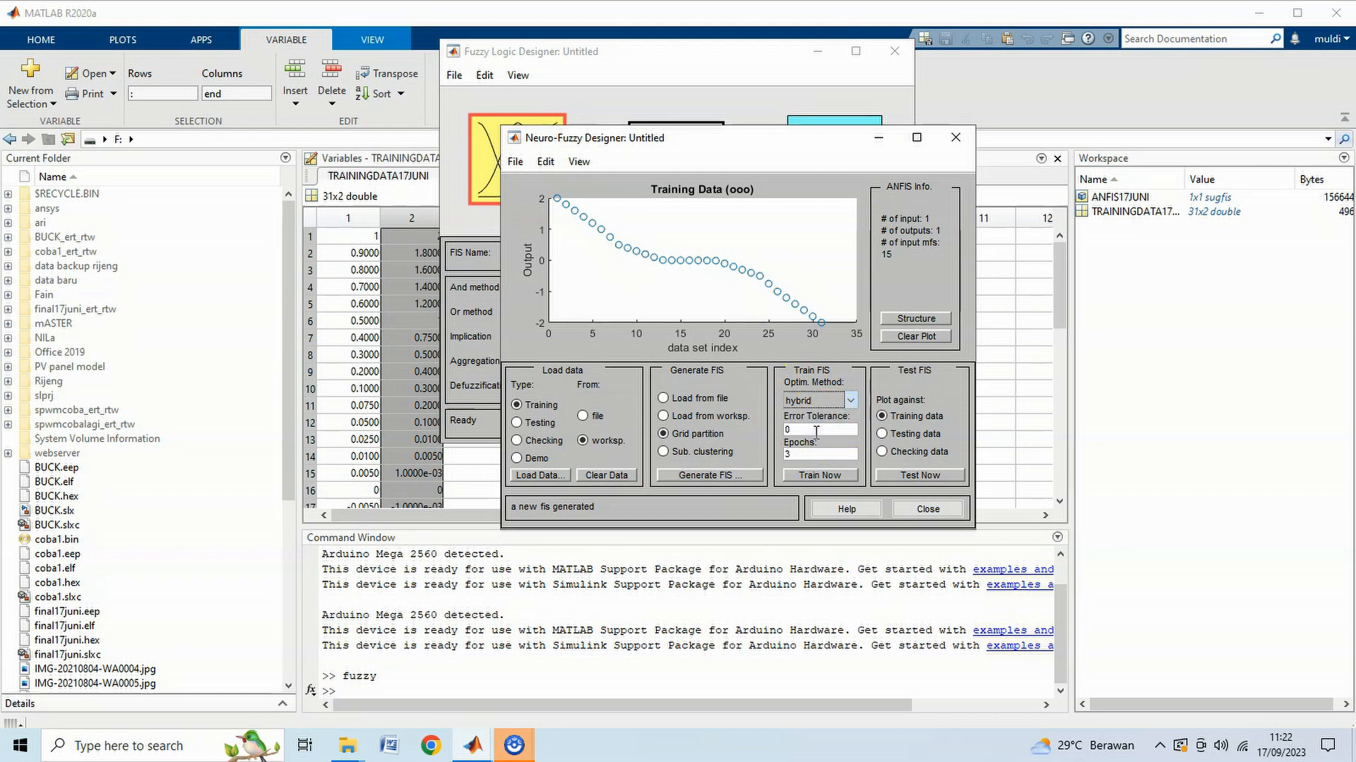
{"action": "left_click", "coordinate": [814, 433]}
{"action": "left_click", "coordinate": [802, 454]}
{"action": "left_click_drag", "start_coordinate": [802, 454], "coordinate": [759, 452]}
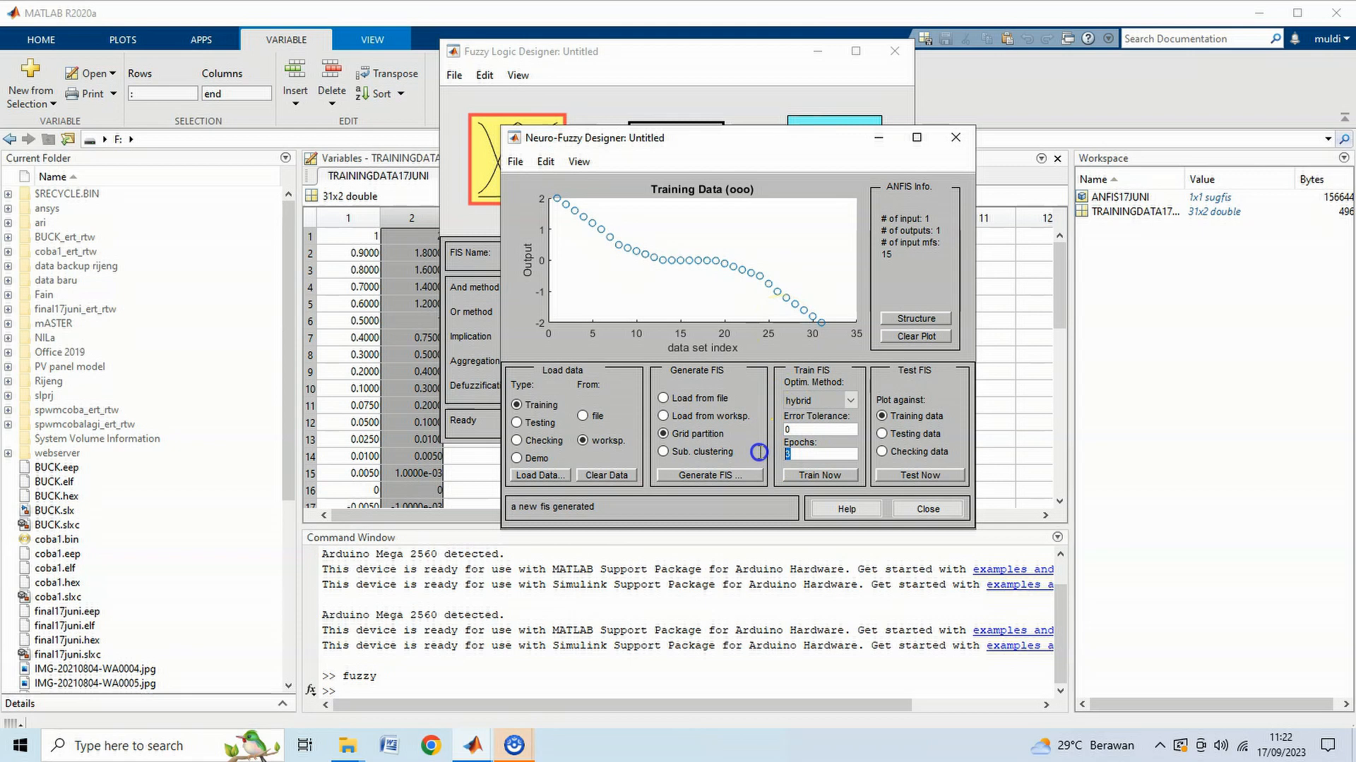
{"action": "type", "text": "50"}
Step: View the ANFIS model structure, close it, and train the FIS with the configured settings
{"action": "left_click", "coordinate": [917, 317]}
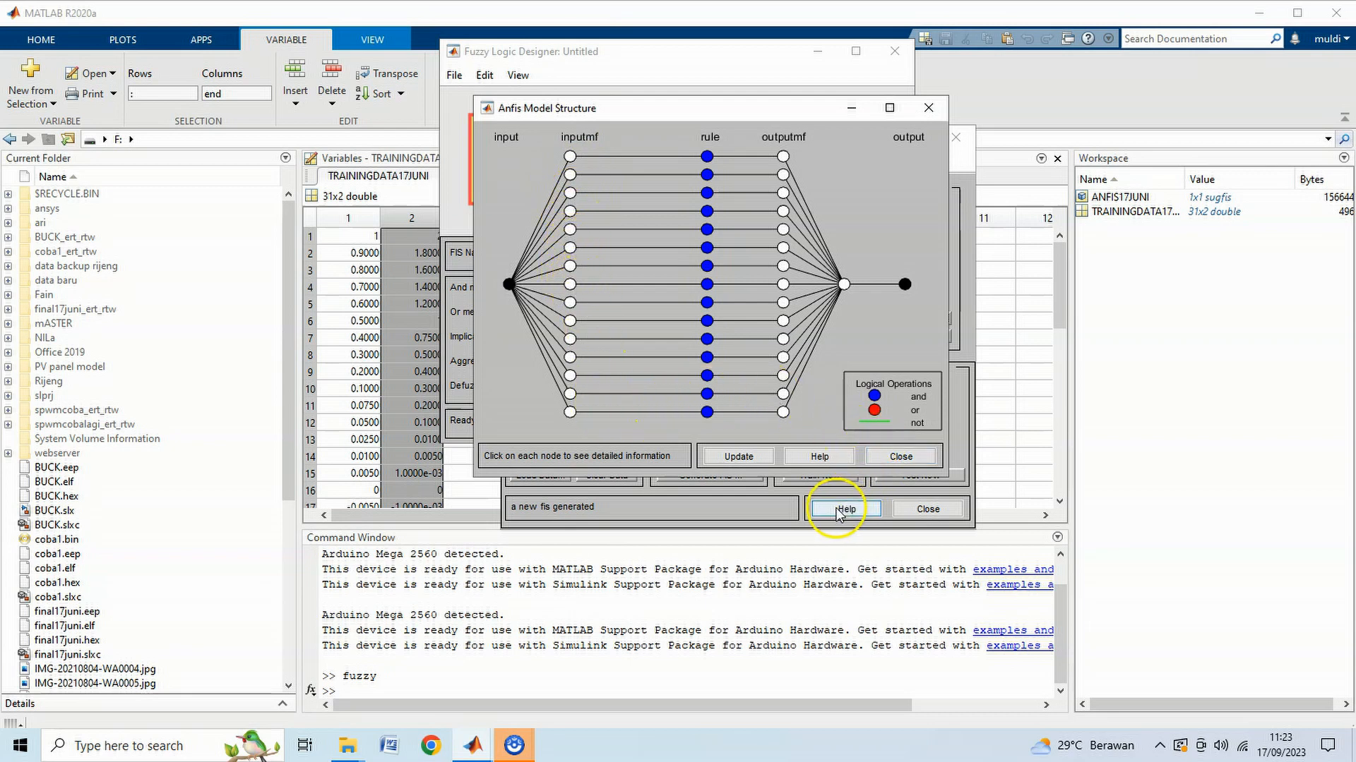
{"action": "left_click", "coordinate": [891, 457]}
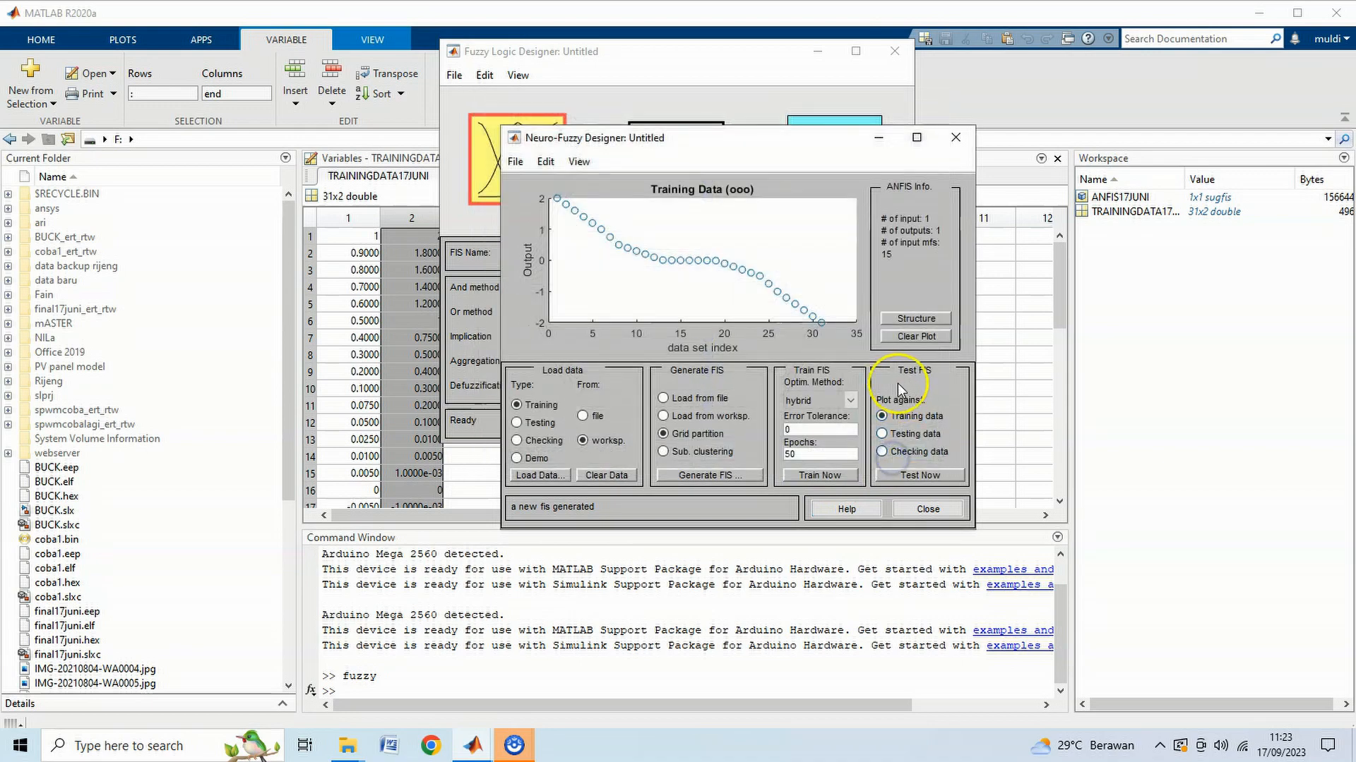
{"action": "left_click", "coordinate": [810, 478]}
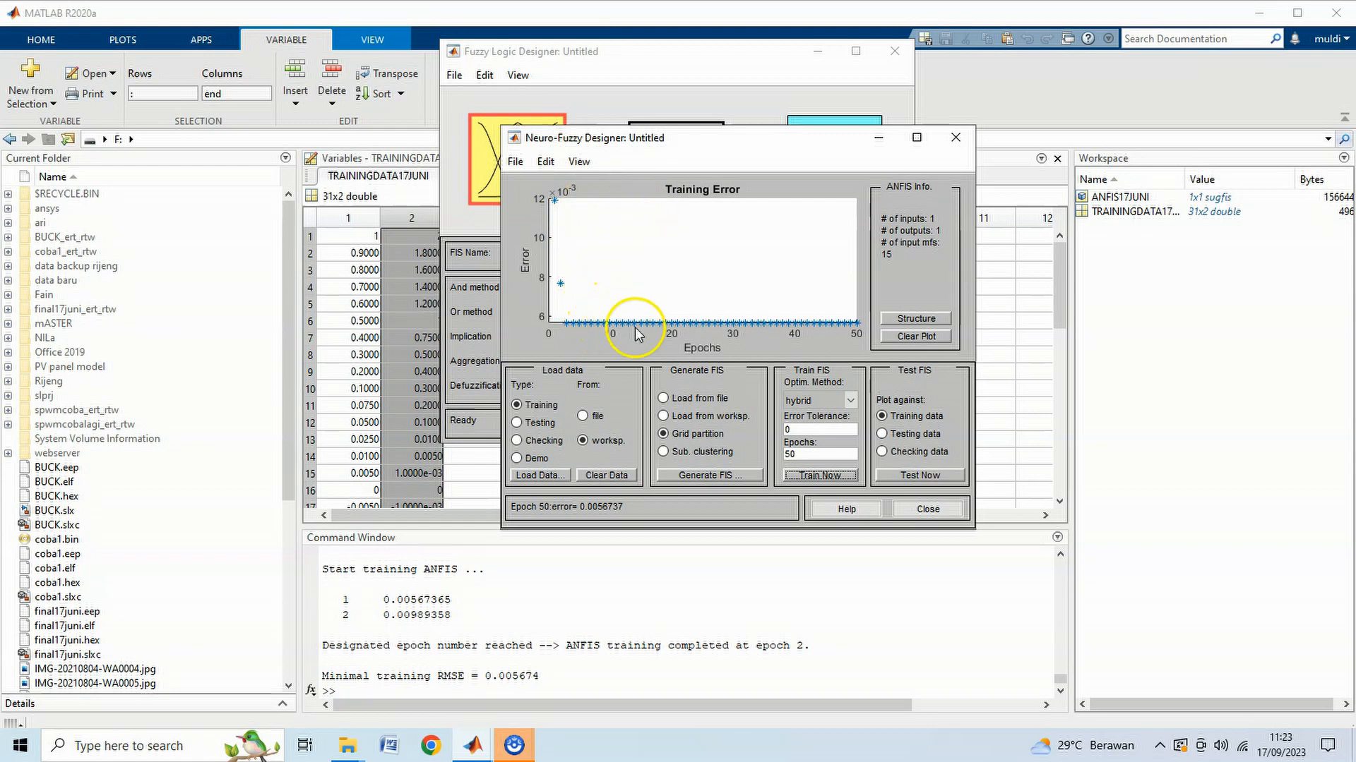
Step: Regenerate the grid-partition FIS with 25 gaussmf input membership functions and a constant output, and train it
{"action": "left_click", "coordinate": [694, 475]}
{"action": "left_click_drag", "start_coordinate": [477, 202], "coordinate": [502, 210]}
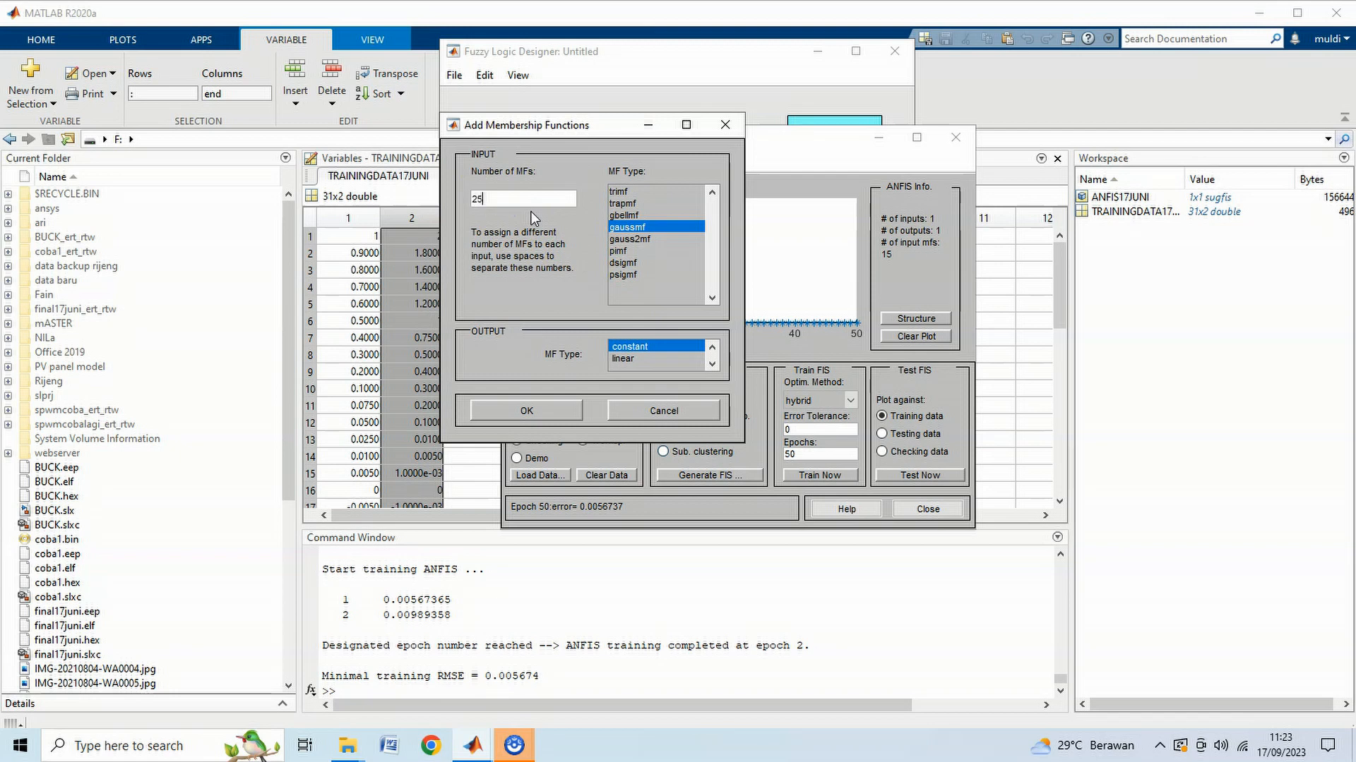
{"action": "left_click", "coordinate": [561, 413]}
{"action": "left_click", "coordinate": [809, 476]}
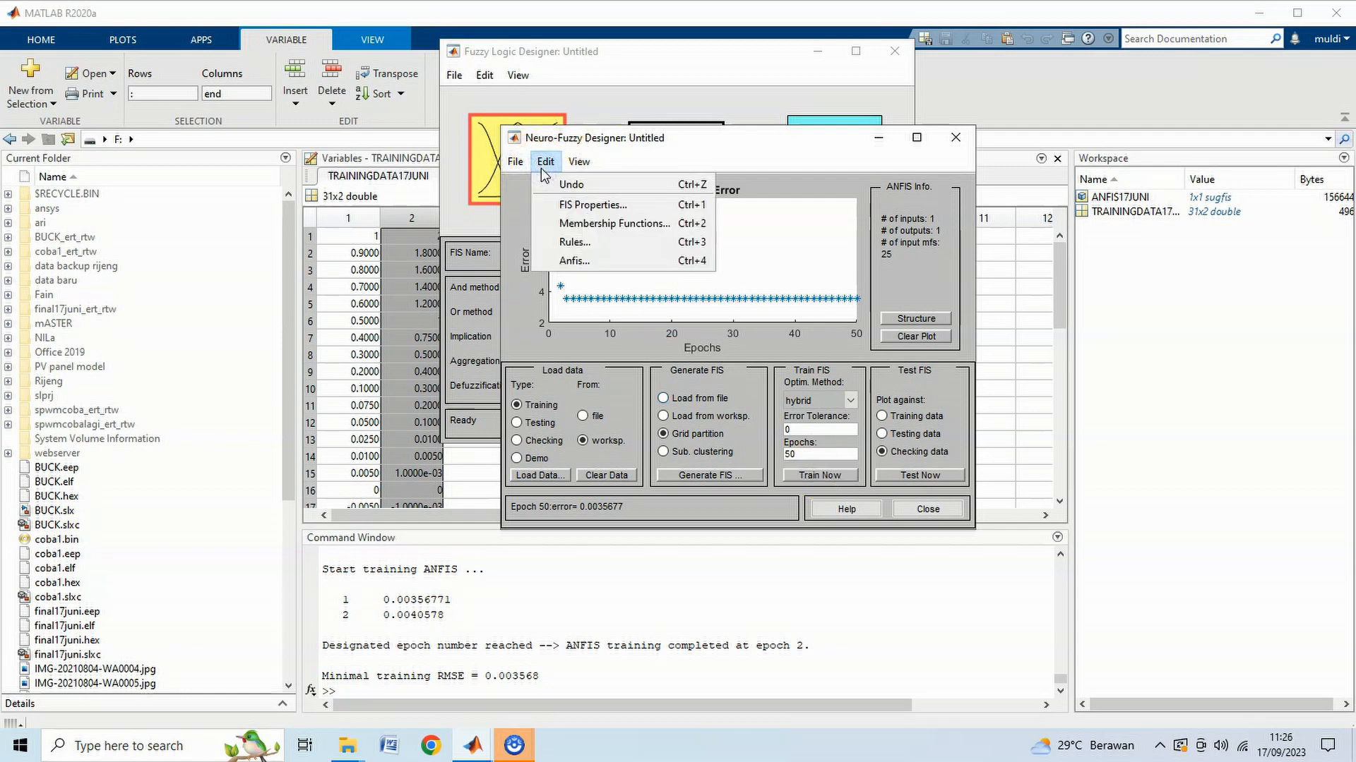
Step: Start exporting the trained FIS to a file and name it 17JUNI.fis
{"action": "left_click", "coordinate": [518, 169]}
{"action": "mouse_move", "coordinate": [565, 223]}
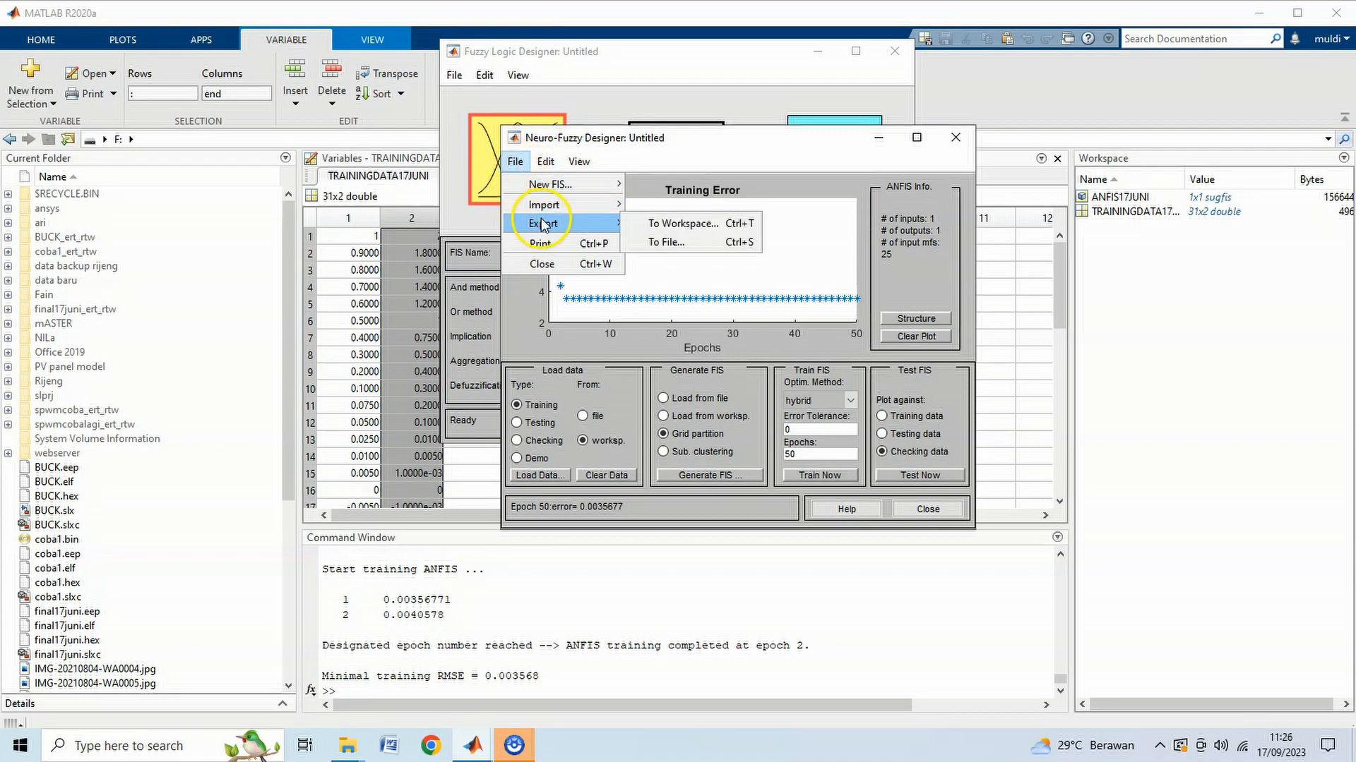
{"action": "left_click", "coordinate": [671, 243]}
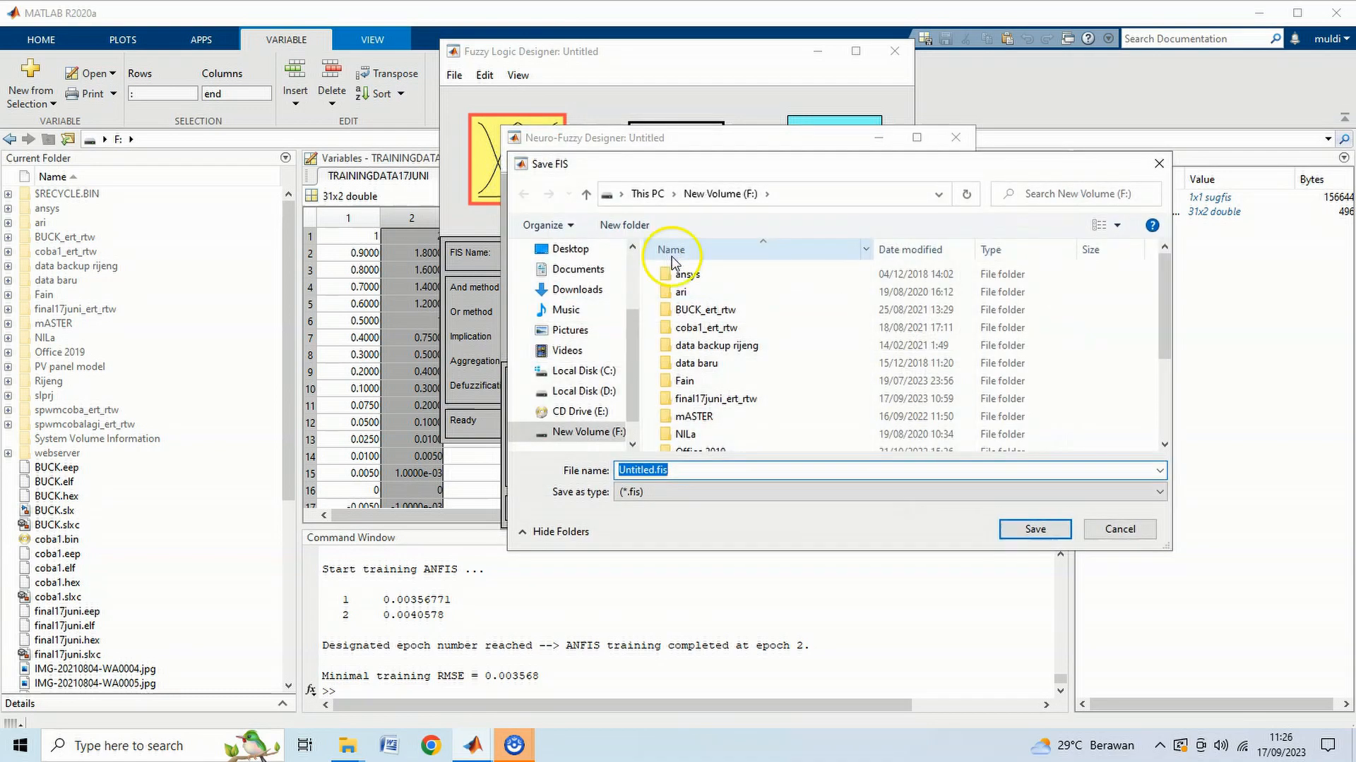
{"action": "left_click", "coordinate": [655, 474]}
{"action": "left_click_drag", "start_coordinate": [655, 474], "coordinate": [607, 473]}
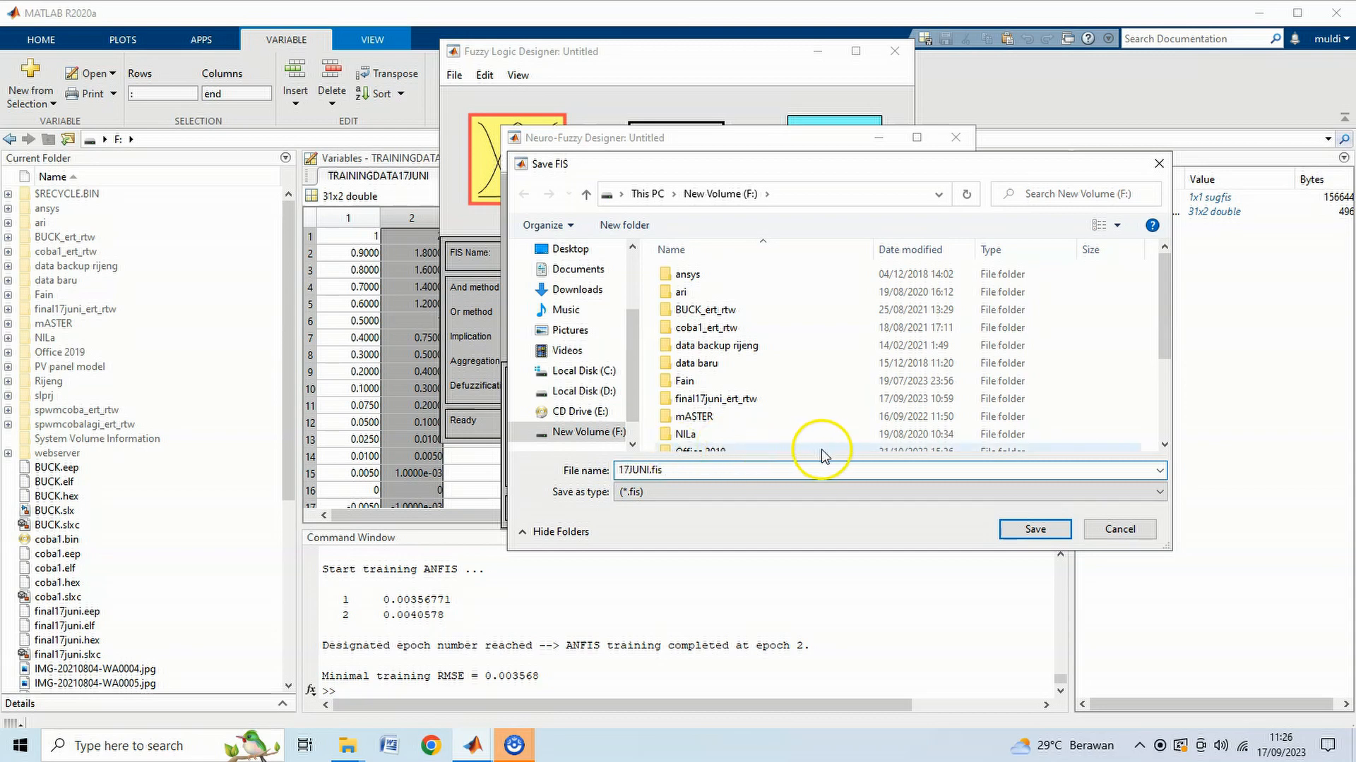
Step: Save the FIS file in the ANFIS17JUNI folder inside ANFIS ACC on Local Disk (D:)
{"action": "scroll", "coordinate": [607, 346], "scroll_direction": "down", "scroll_amount": 1}
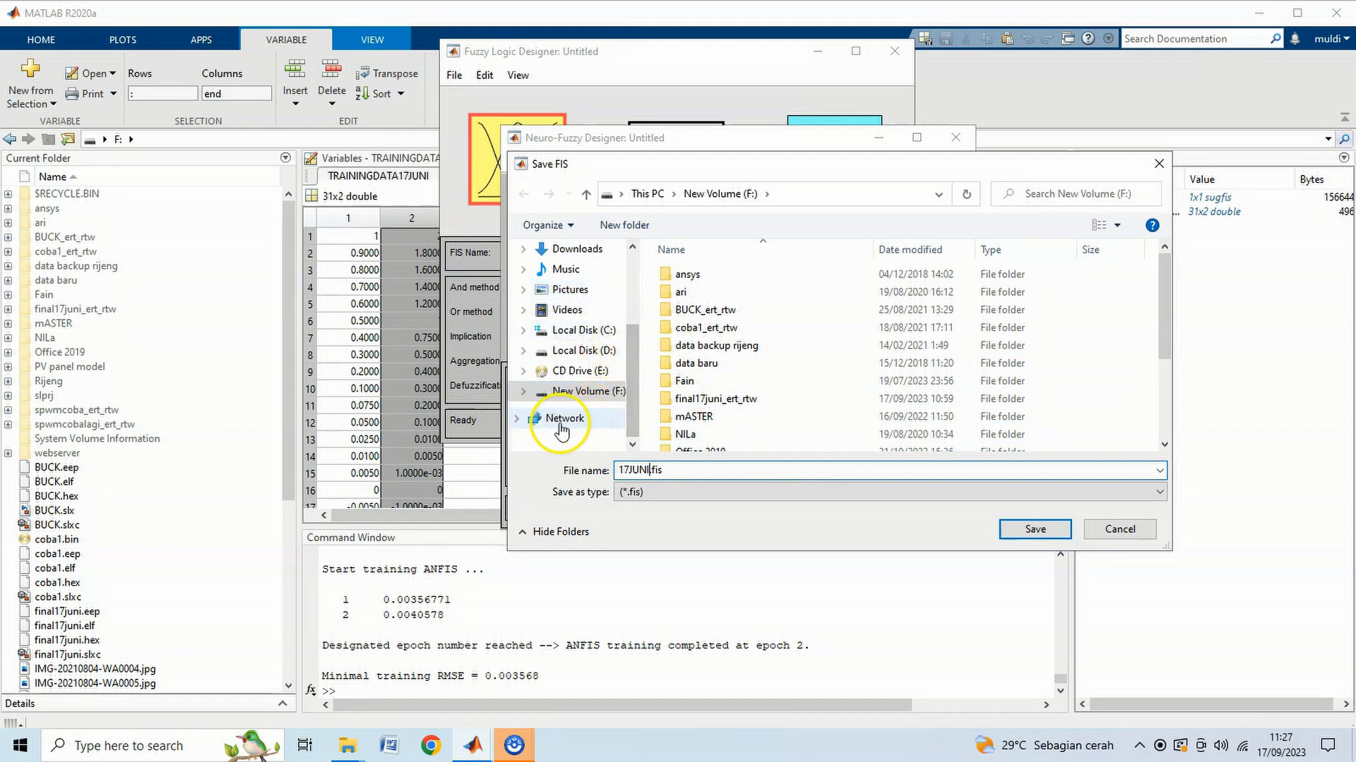
{"action": "left_click", "coordinate": [524, 392]}
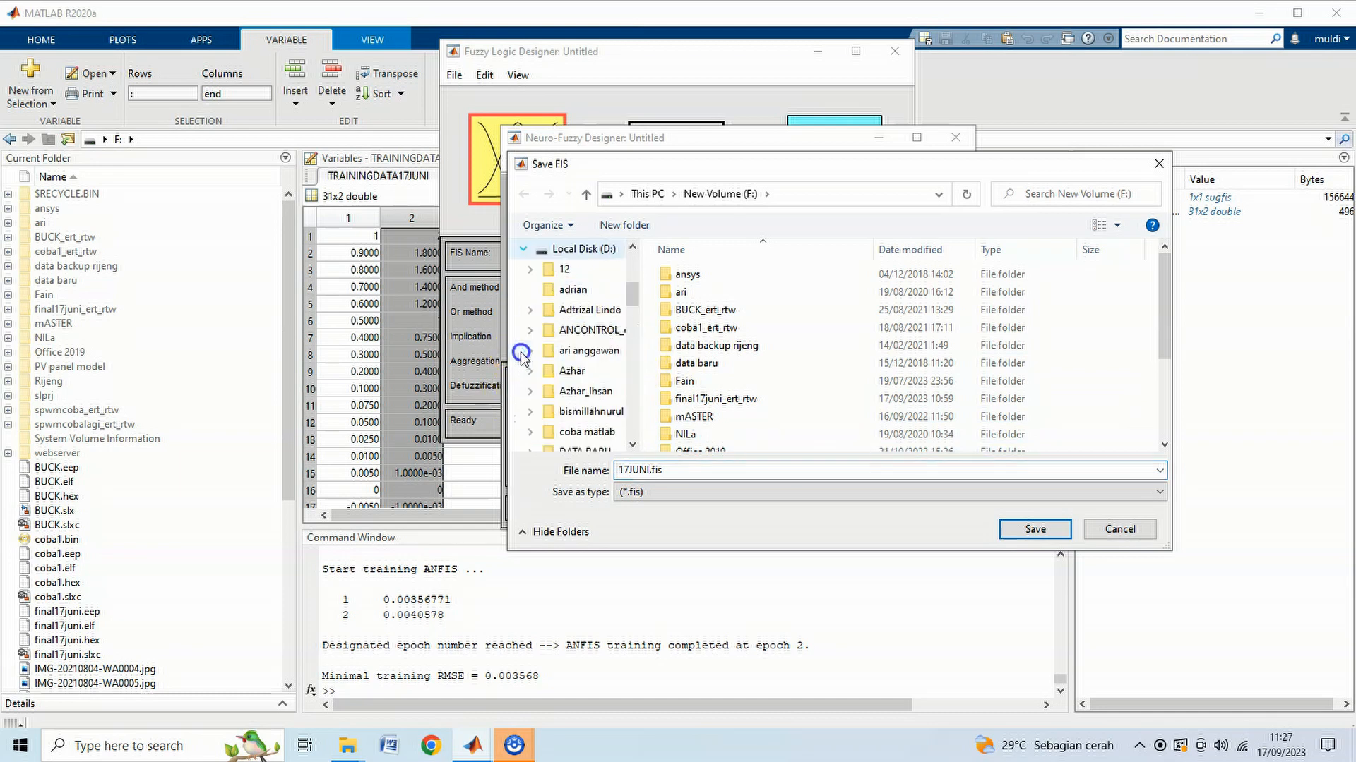
{"action": "scroll", "coordinate": [528, 346], "scroll_direction": "down", "scroll_amount": 15}
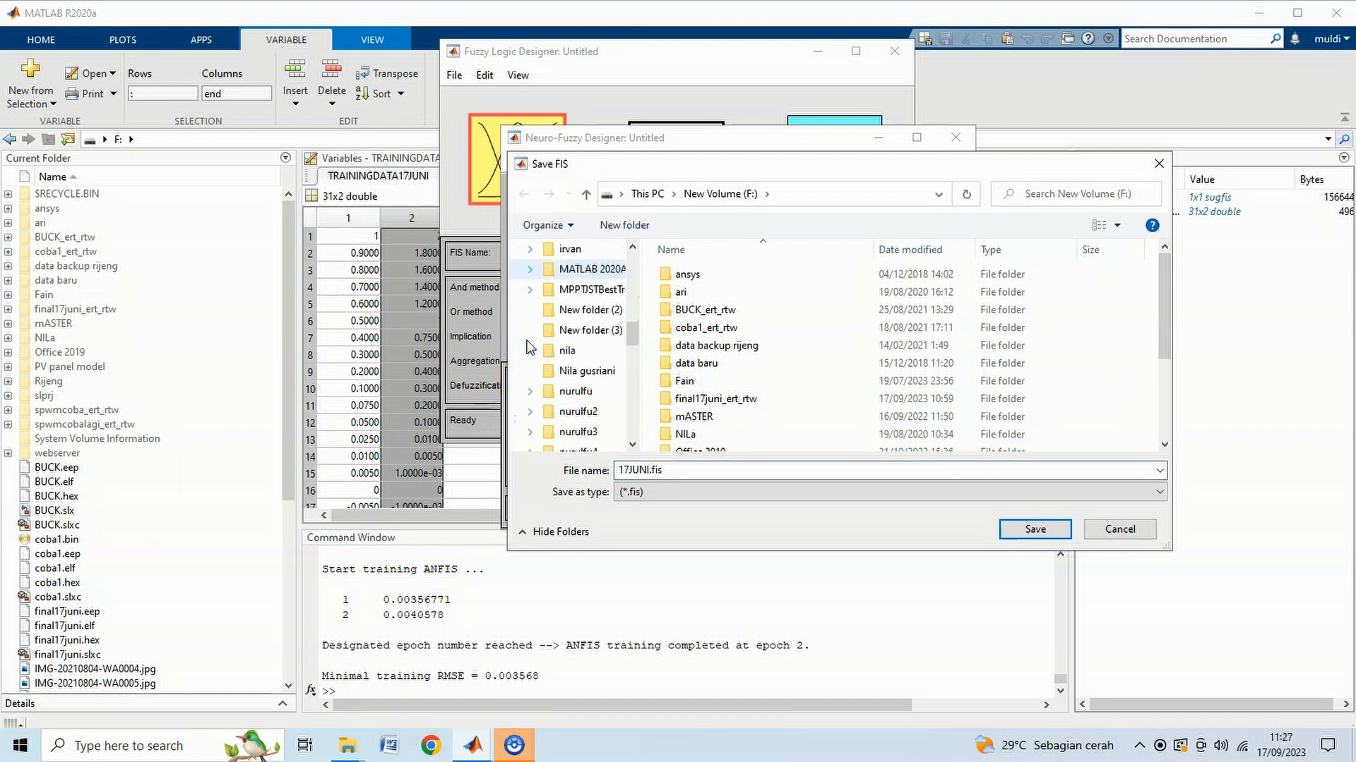
{"action": "scroll", "coordinate": [528, 346], "scroll_direction": "down", "scroll_amount": 3}
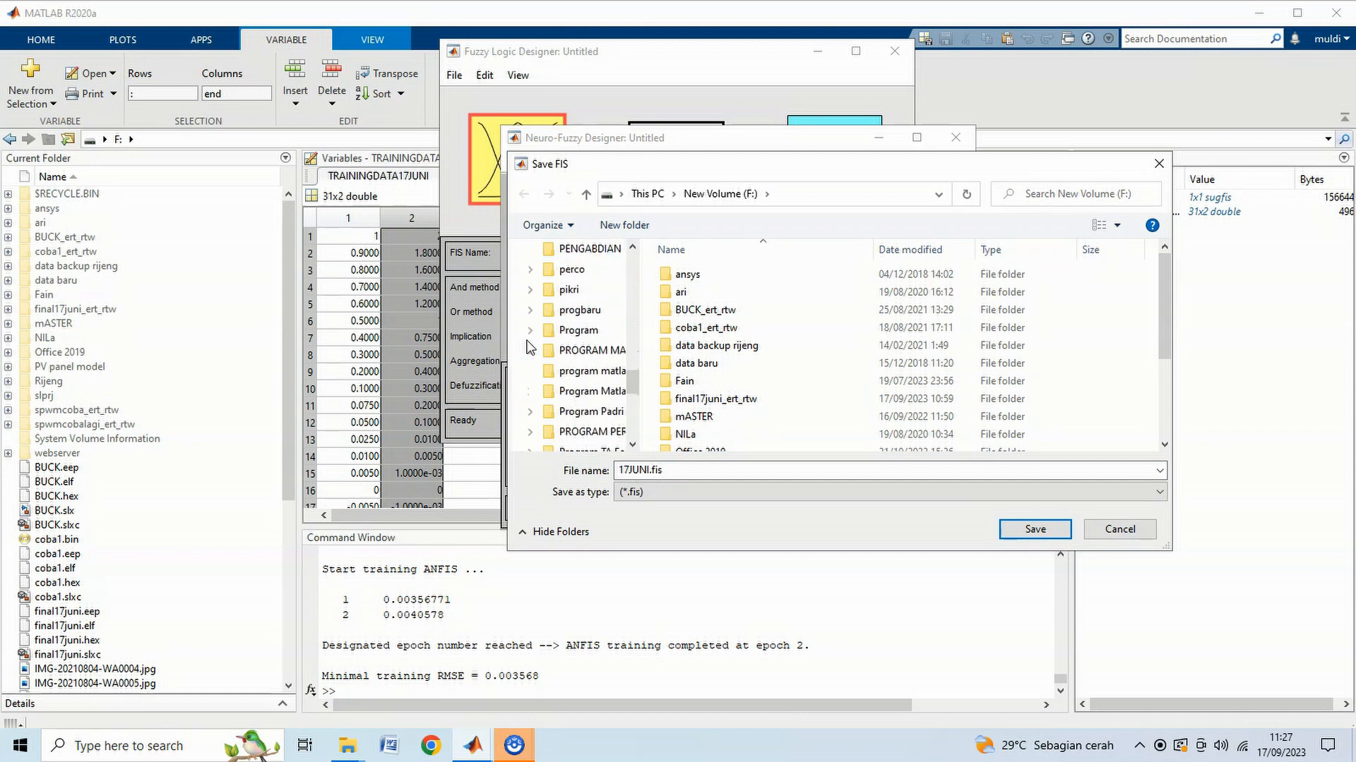
{"action": "left_click", "coordinate": [531, 317]}
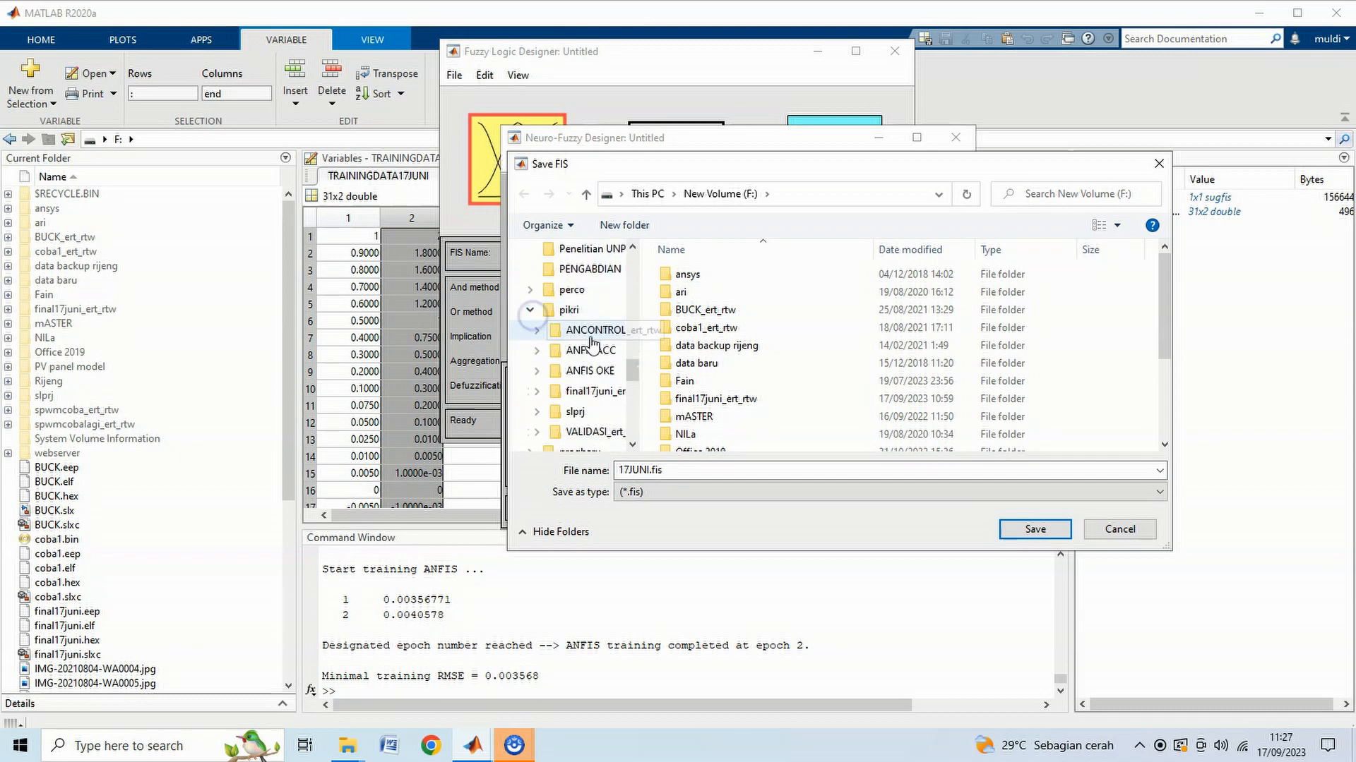
{"action": "left_click", "coordinate": [585, 352]}
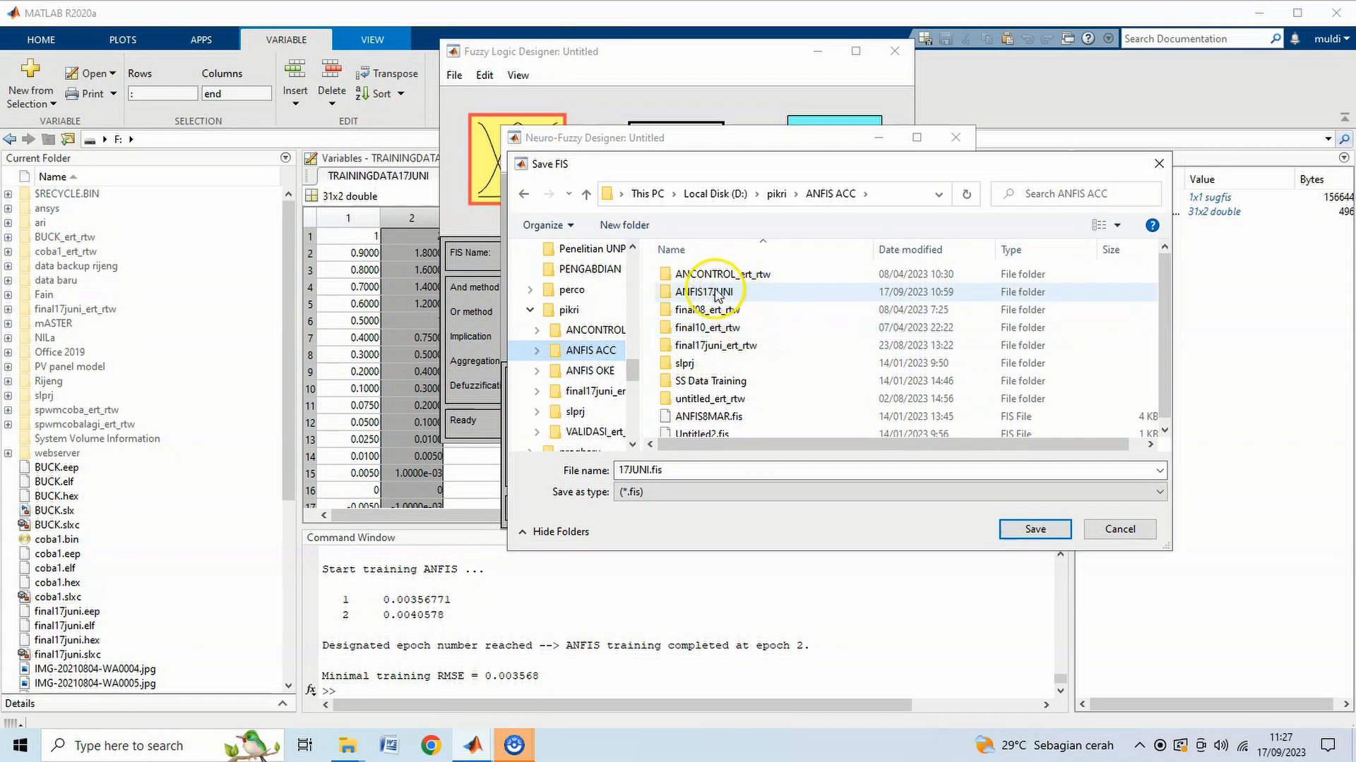
{"action": "double_click", "coordinate": [705, 291]}
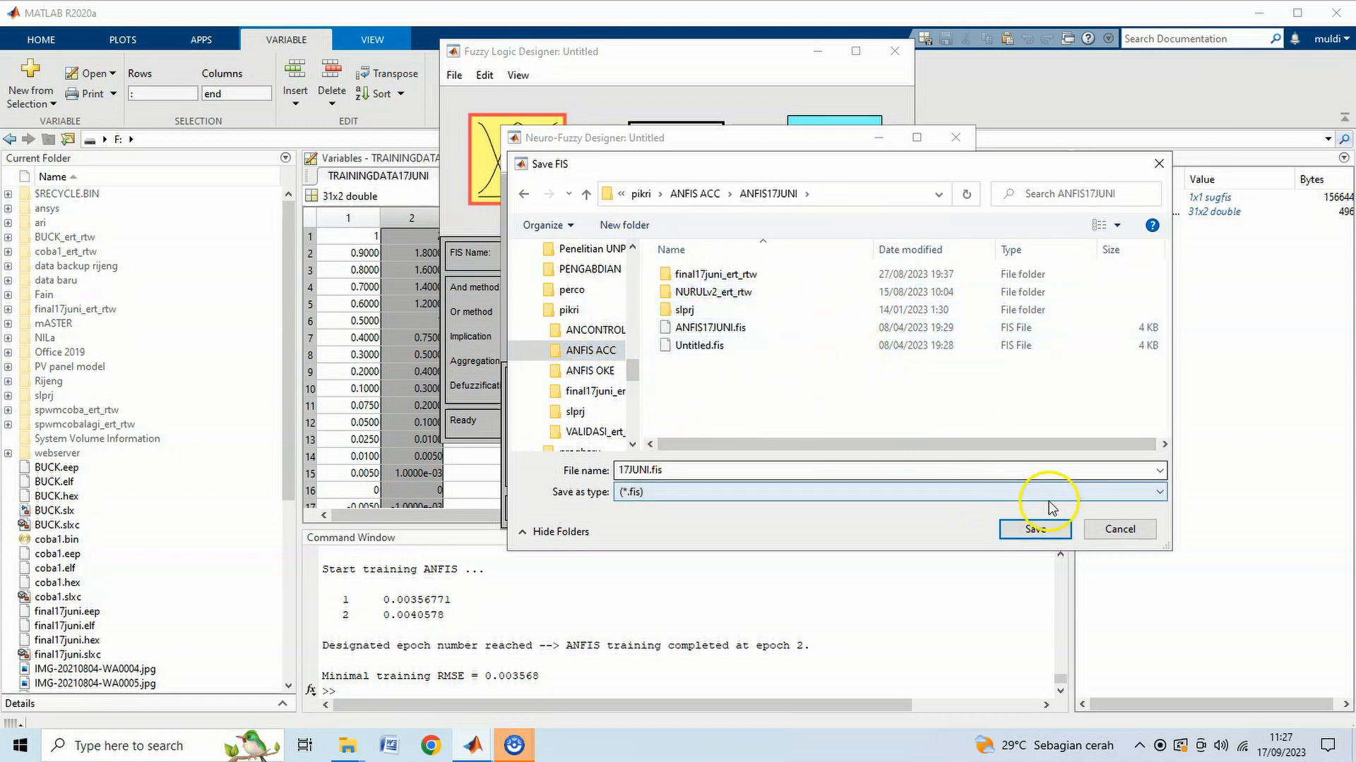
{"action": "left_click", "coordinate": [1035, 531]}
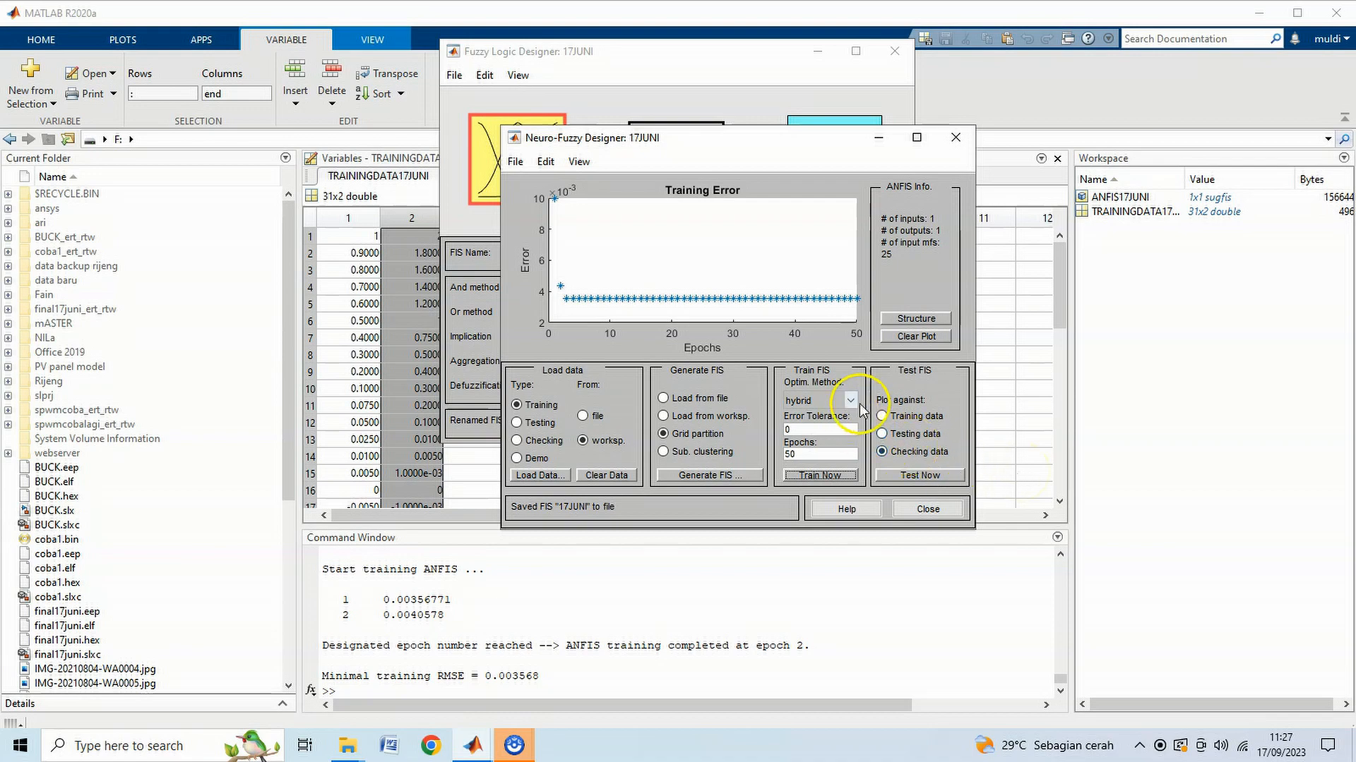
Step: Close the Neuro-Fuzzy Designer and view the membership functions of input1 and the output variable
{"action": "left_click", "coordinate": [926, 478]}
{"action": "left_click", "coordinate": [927, 508]}
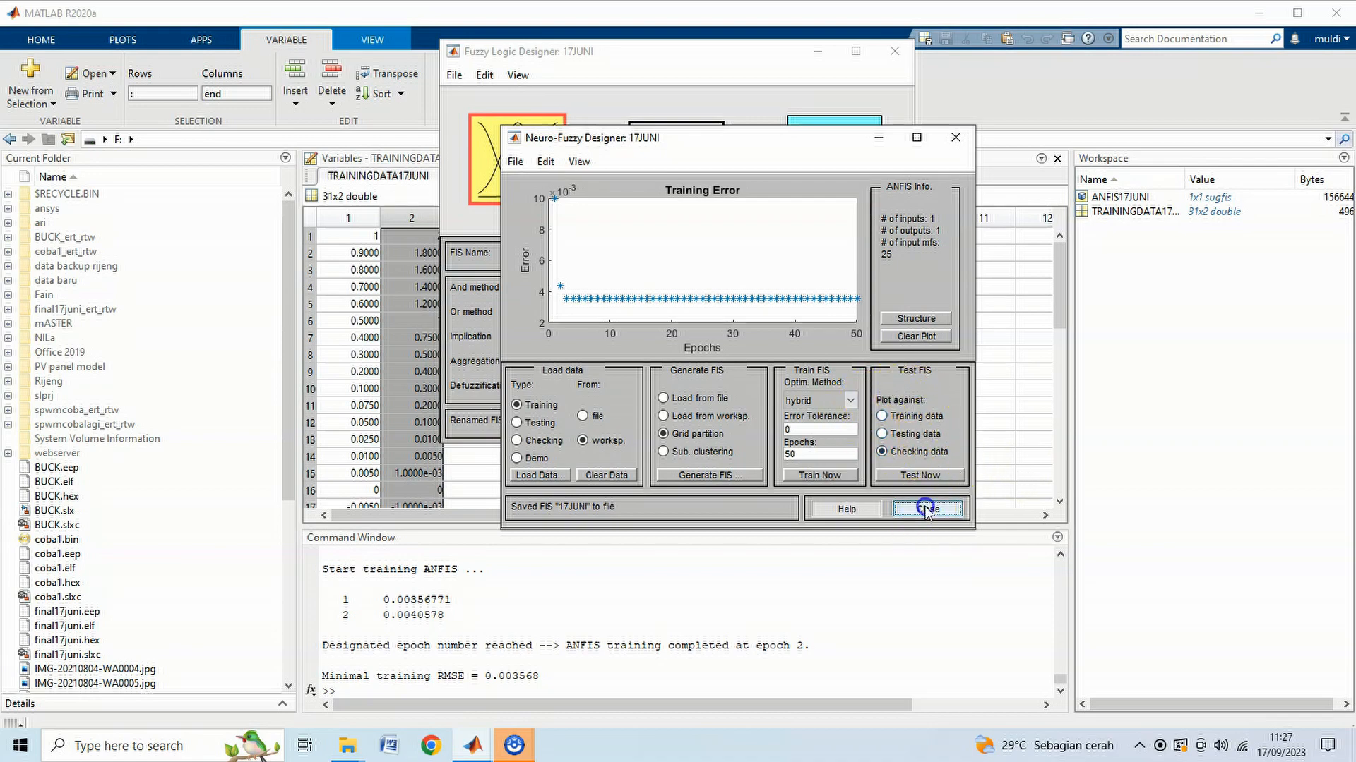
{"action": "left_click", "coordinate": [608, 304]}
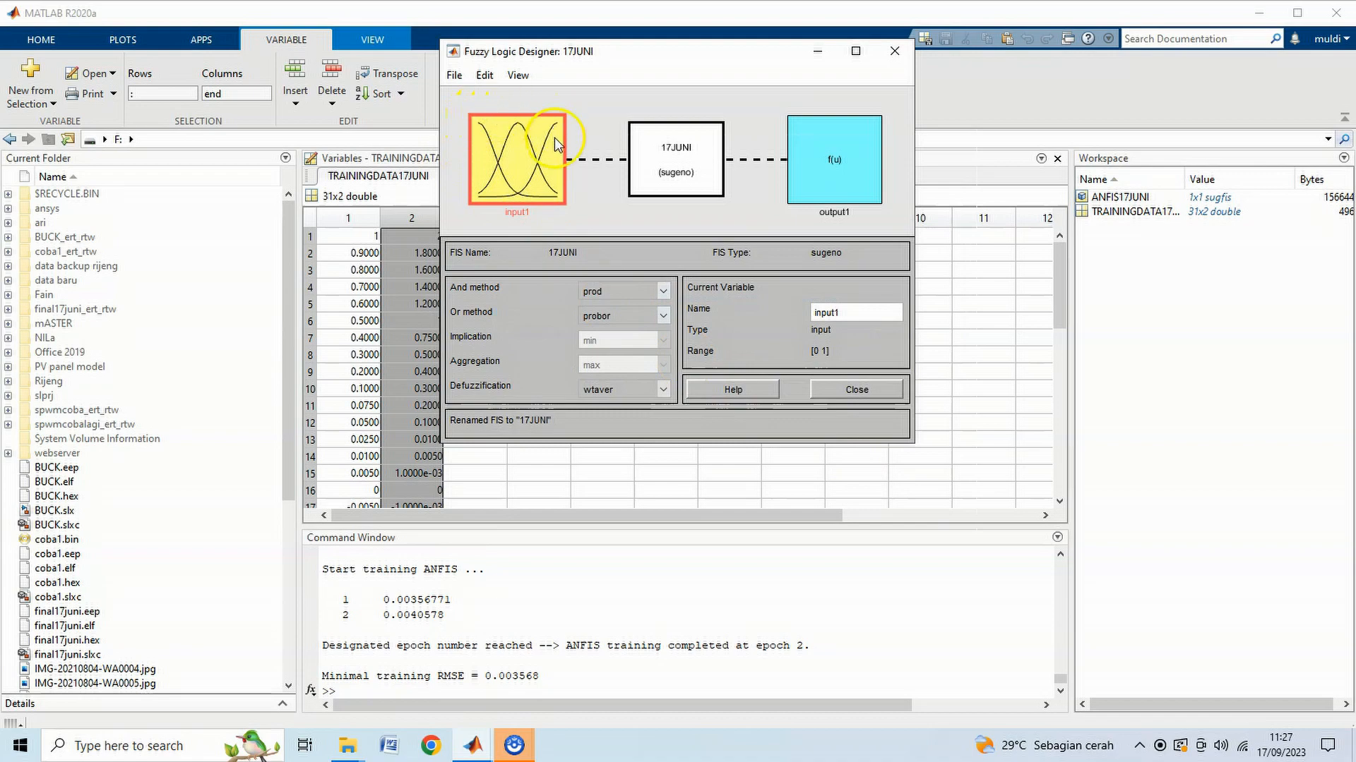
{"action": "double_click", "coordinate": [549, 188]}
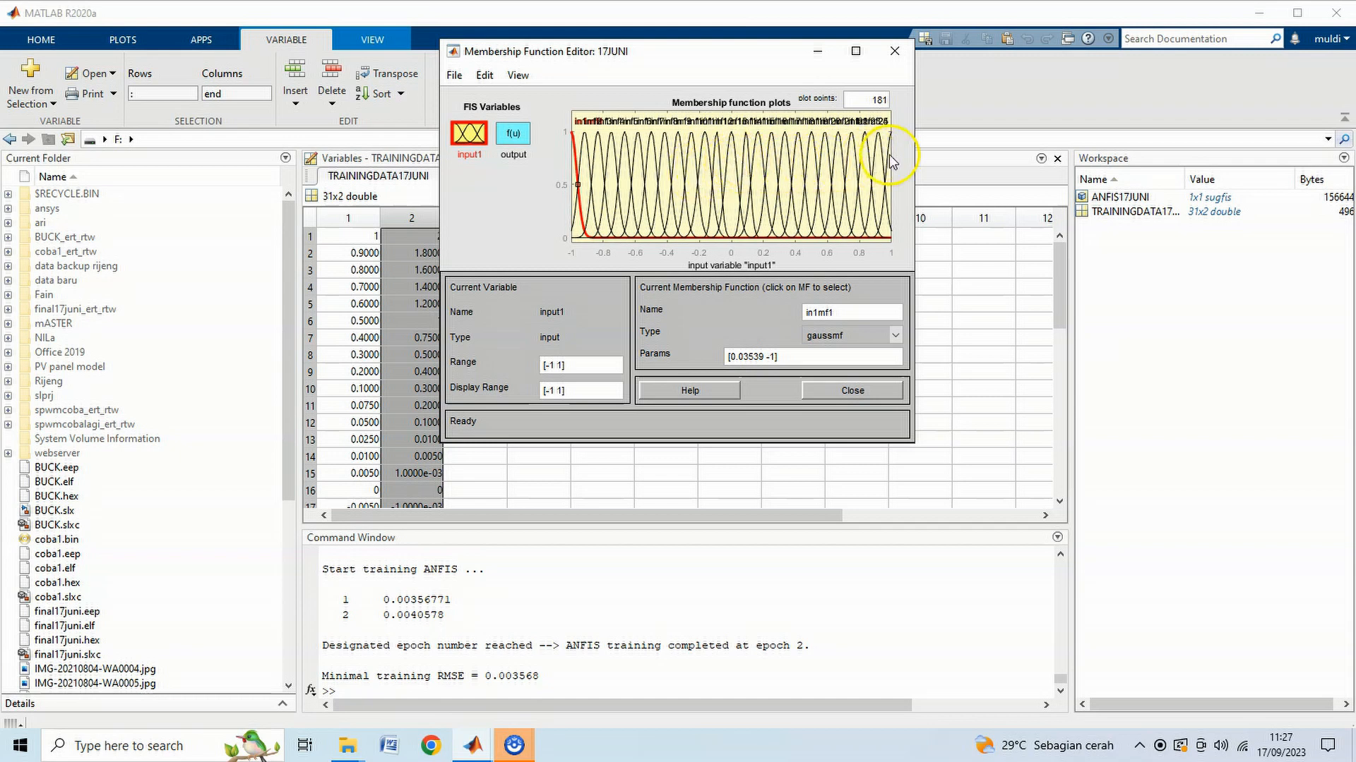
{"action": "left_click", "coordinate": [512, 134]}
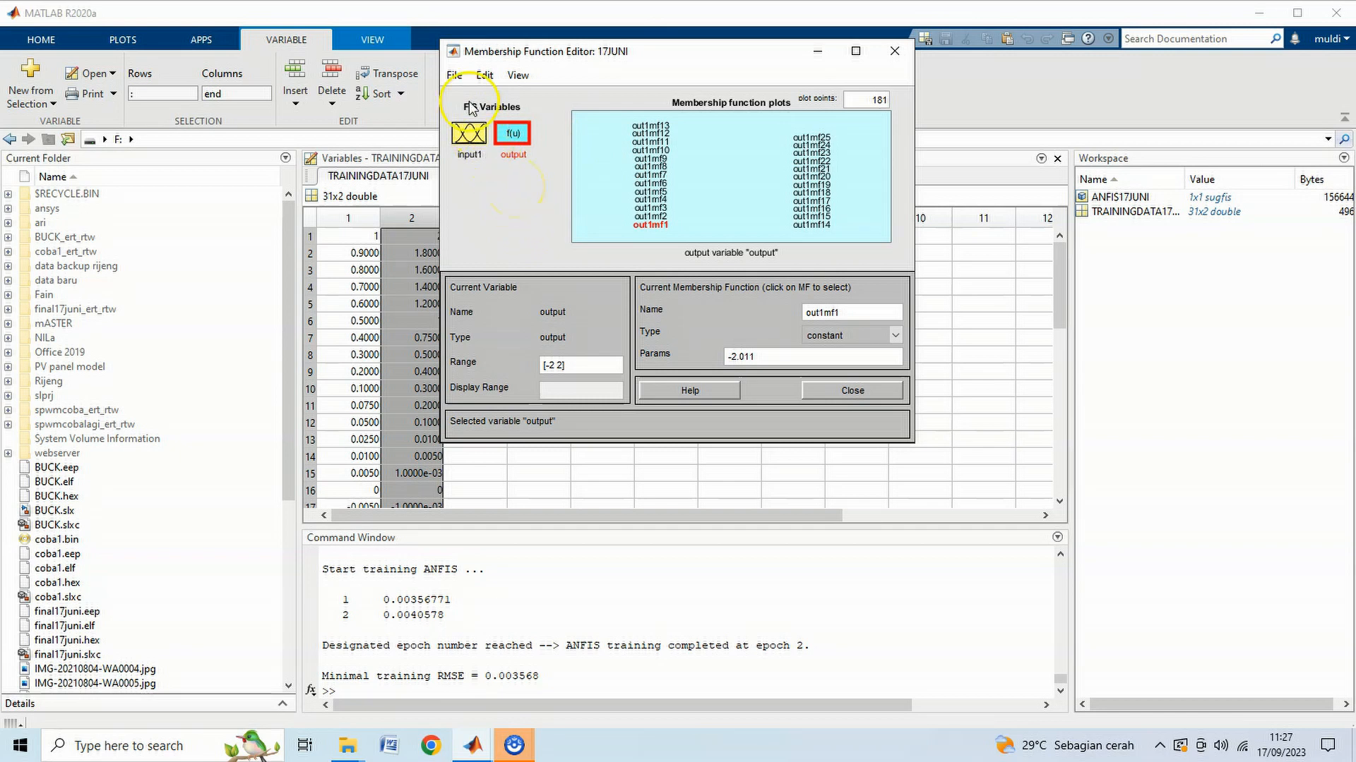
Step: Try to export the FIS to the workspace as 17JUNI, 17JUNI.FIS and 17JUNI.fis, and cancel the export
{"action": "left_click", "coordinate": [454, 76]}
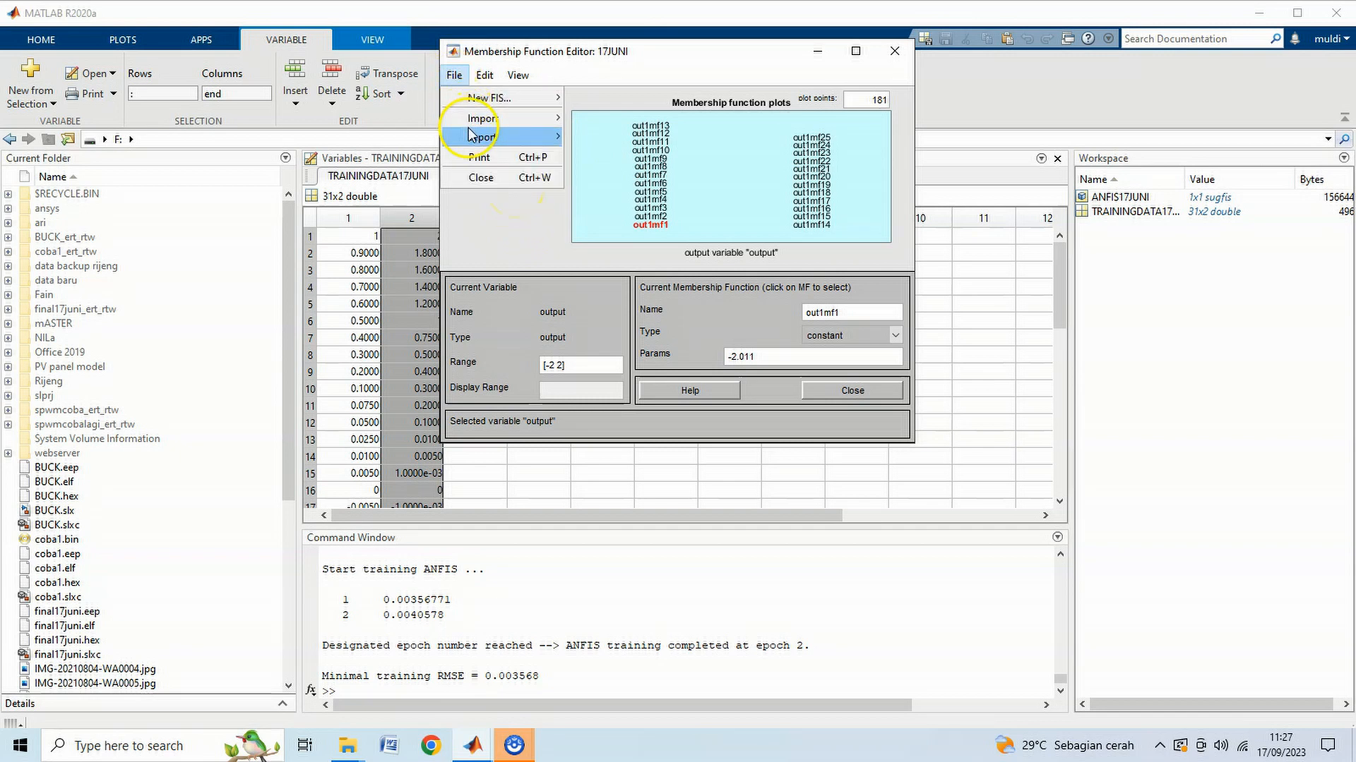
{"action": "mouse_move", "coordinate": [473, 141]}
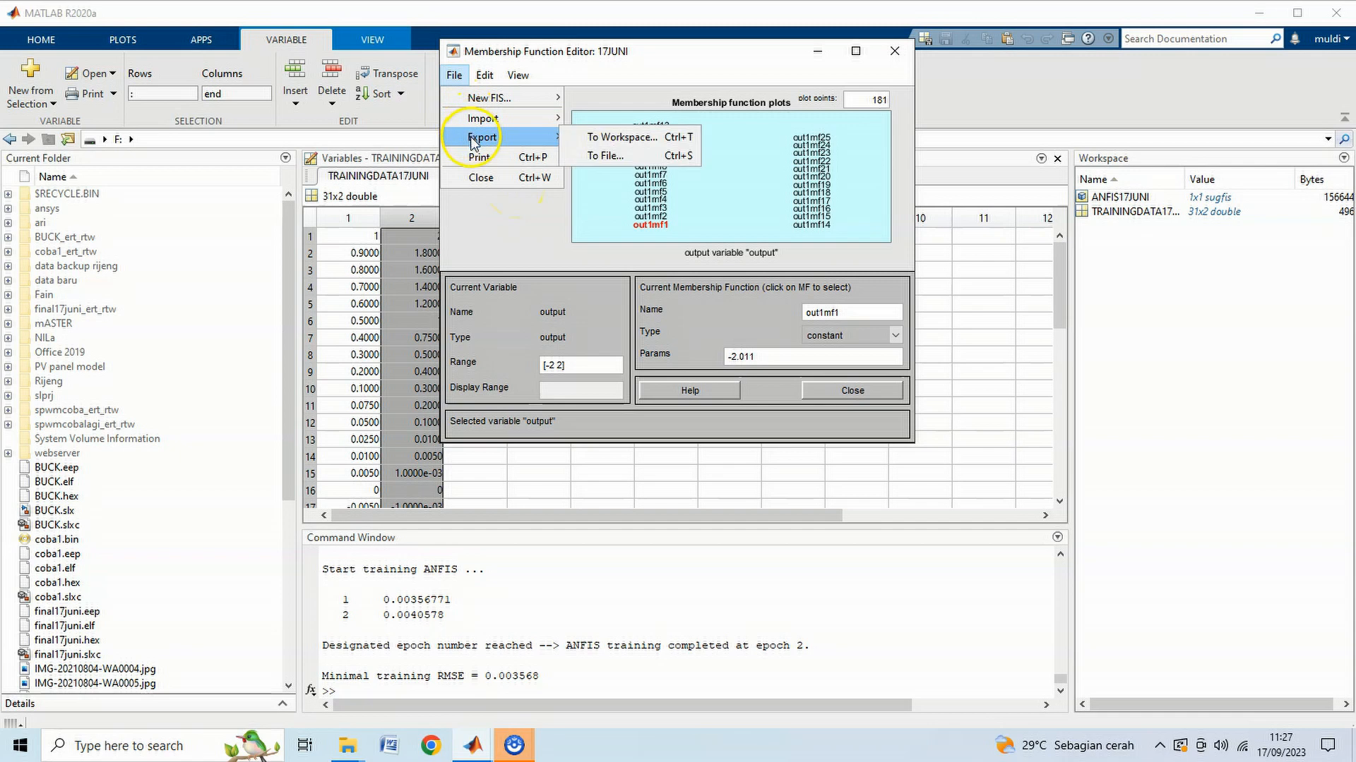
{"action": "left_click", "coordinate": [600, 138]}
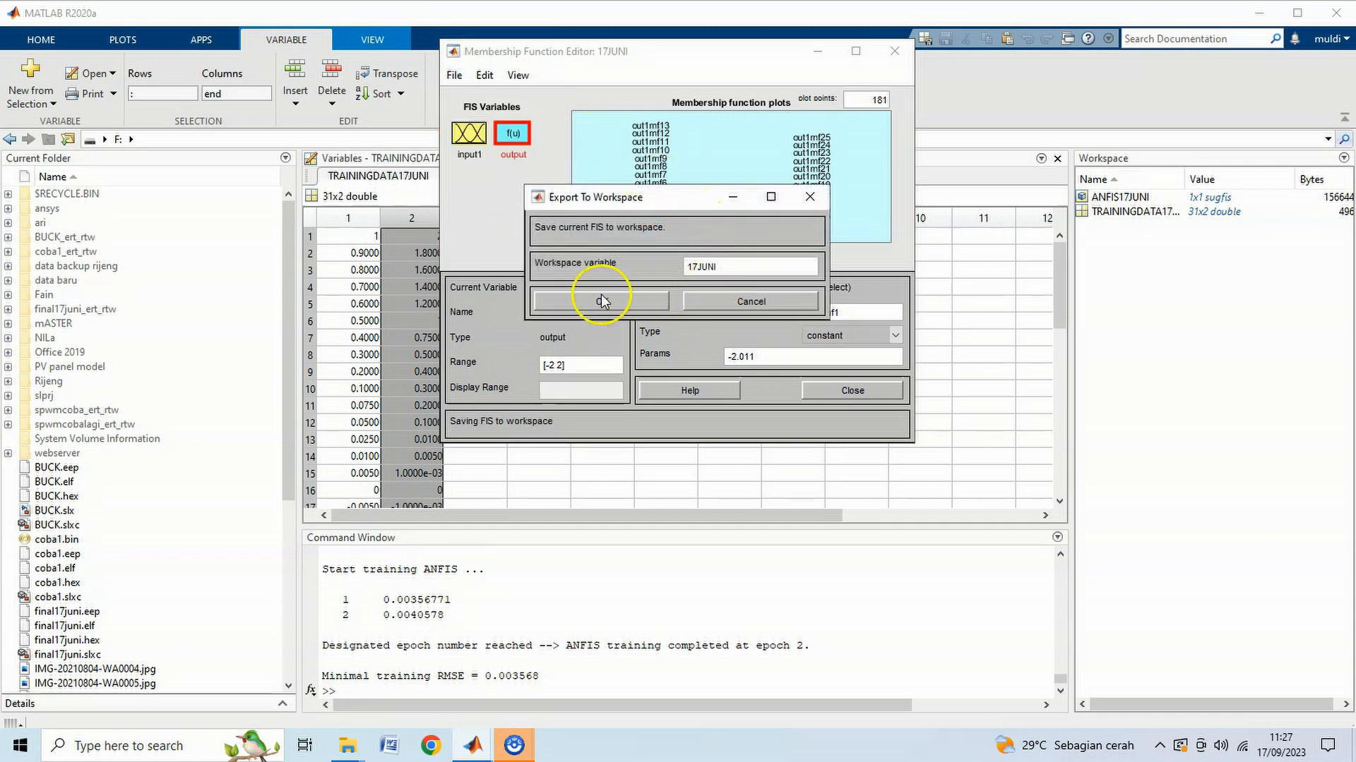
{"action": "left_click", "coordinate": [607, 302]}
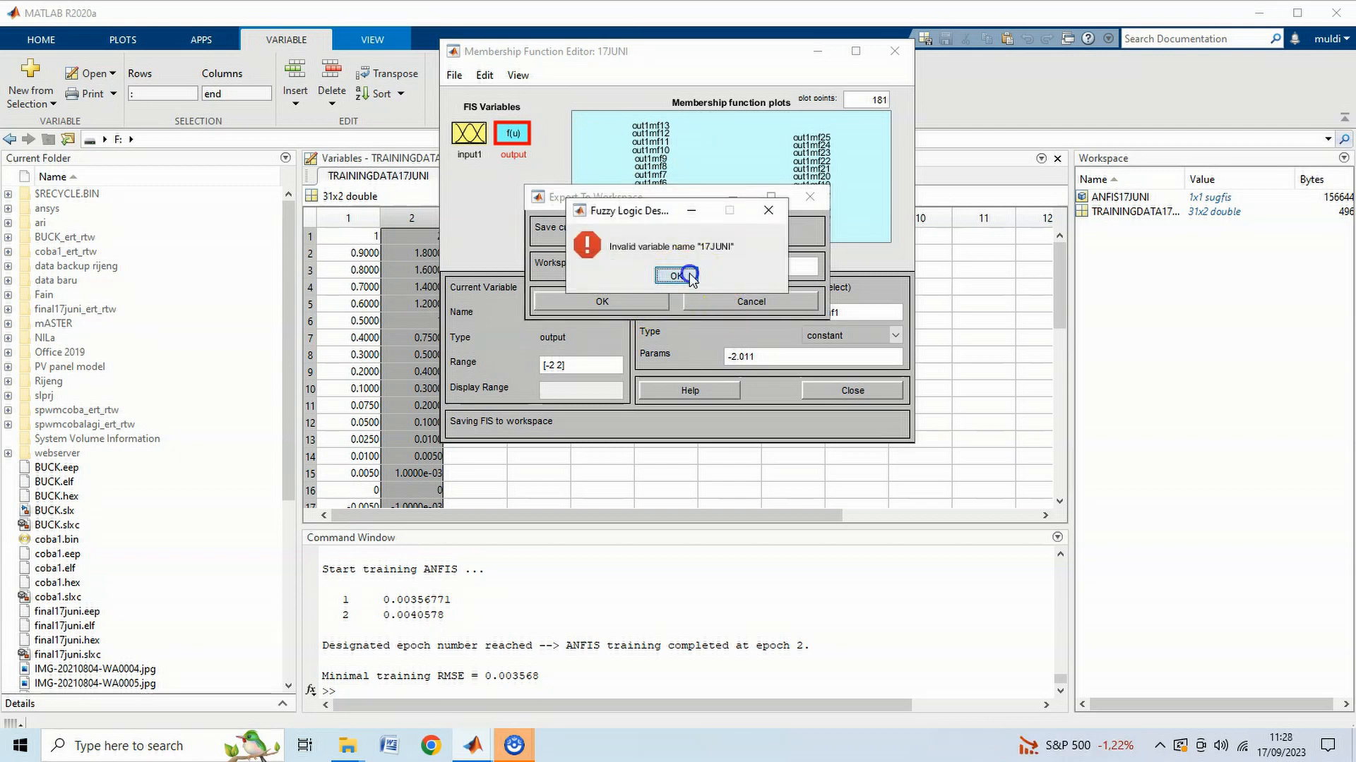
{"action": "left_click", "coordinate": [689, 274]}
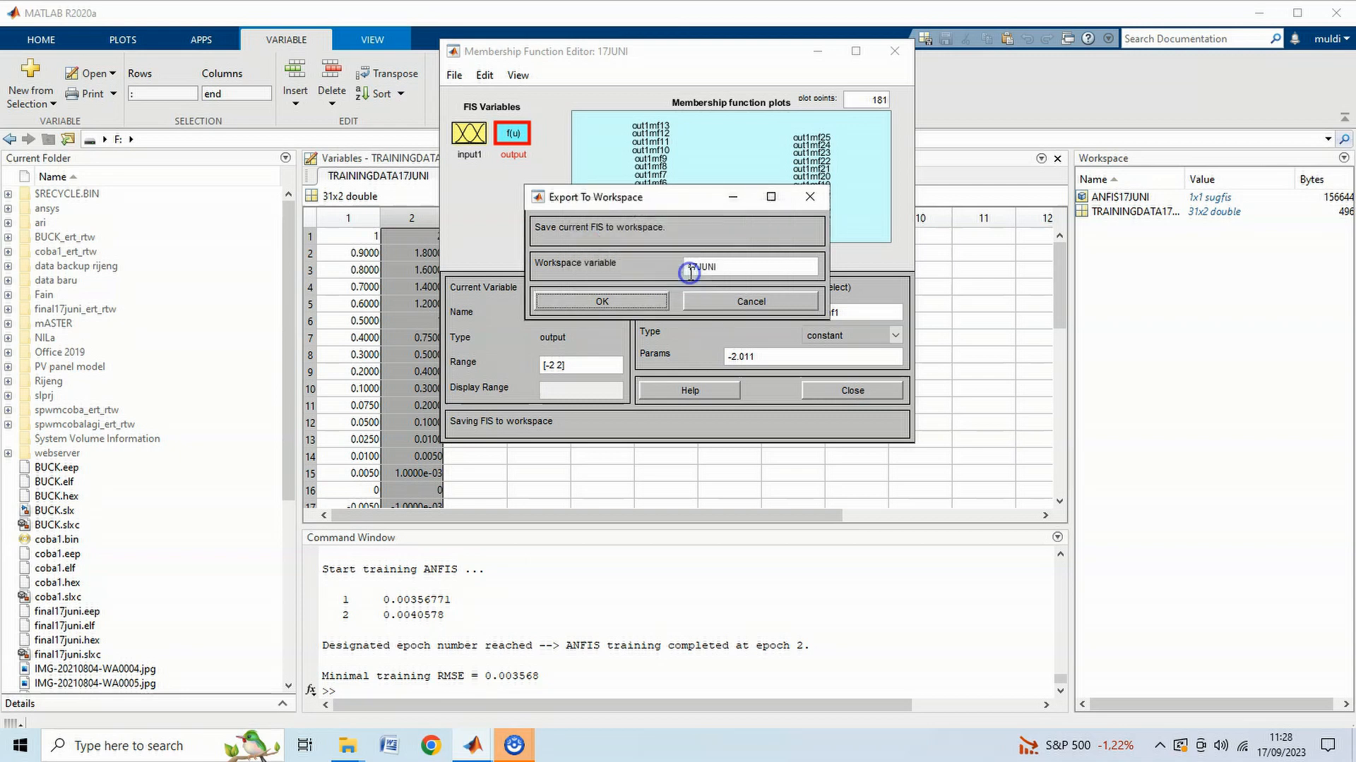
{"action": "left_click", "coordinate": [727, 270]}
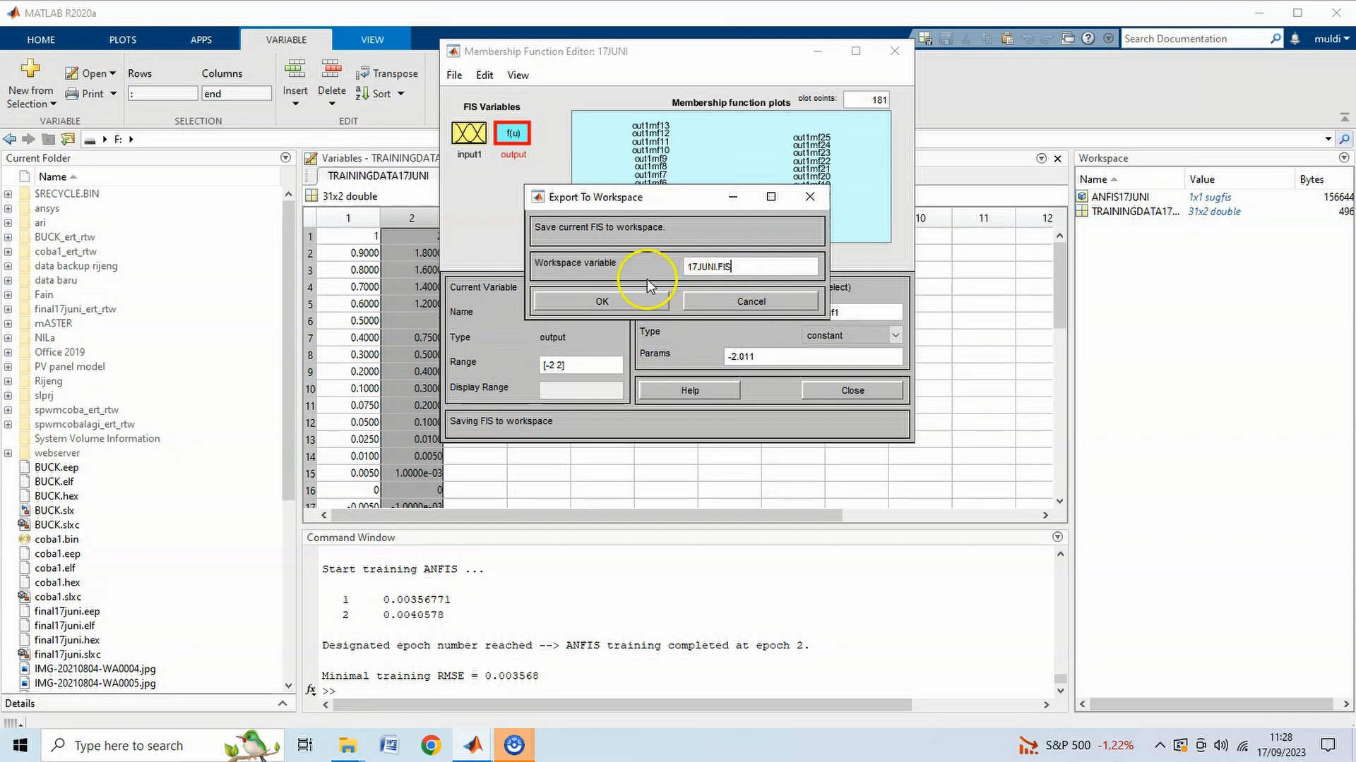
{"action": "left_click", "coordinate": [629, 299]}
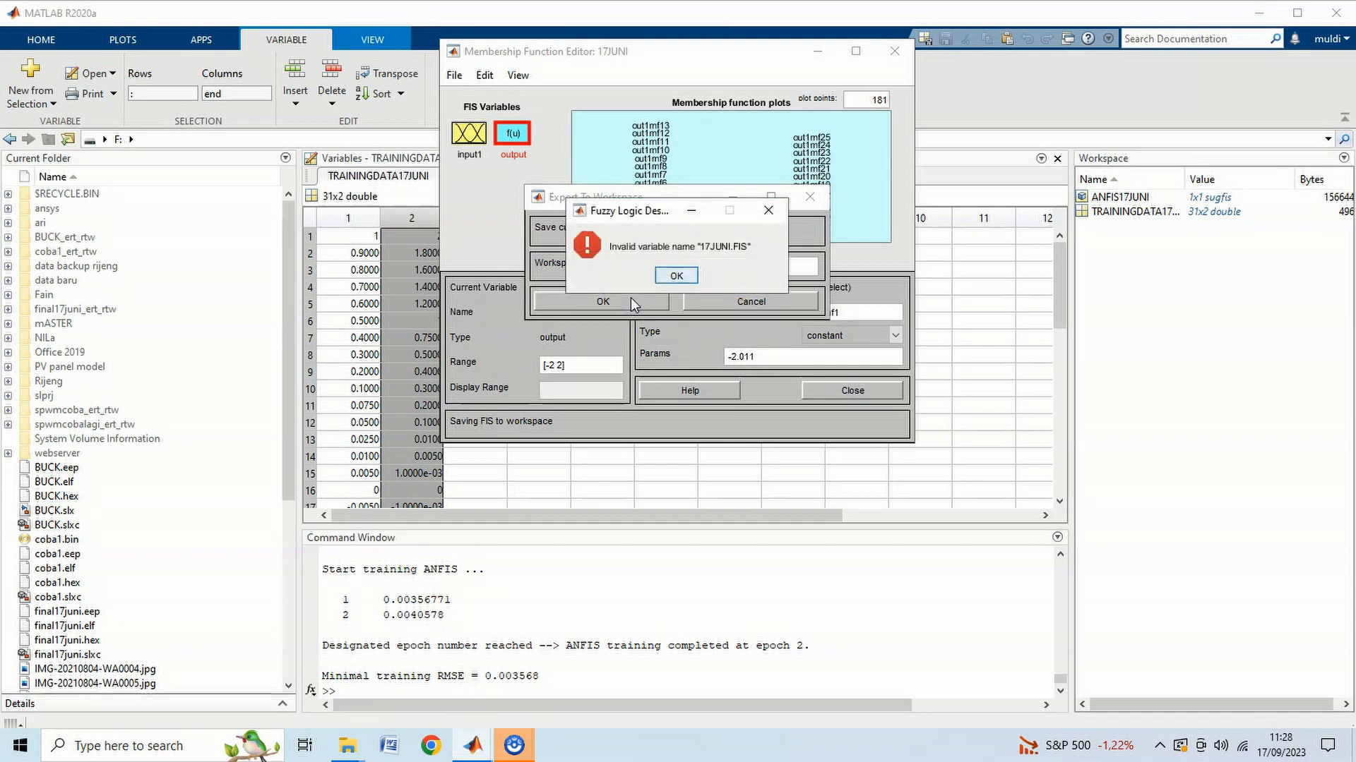
{"action": "left_click", "coordinate": [676, 276]}
{"action": "left_click", "coordinate": [718, 269]}
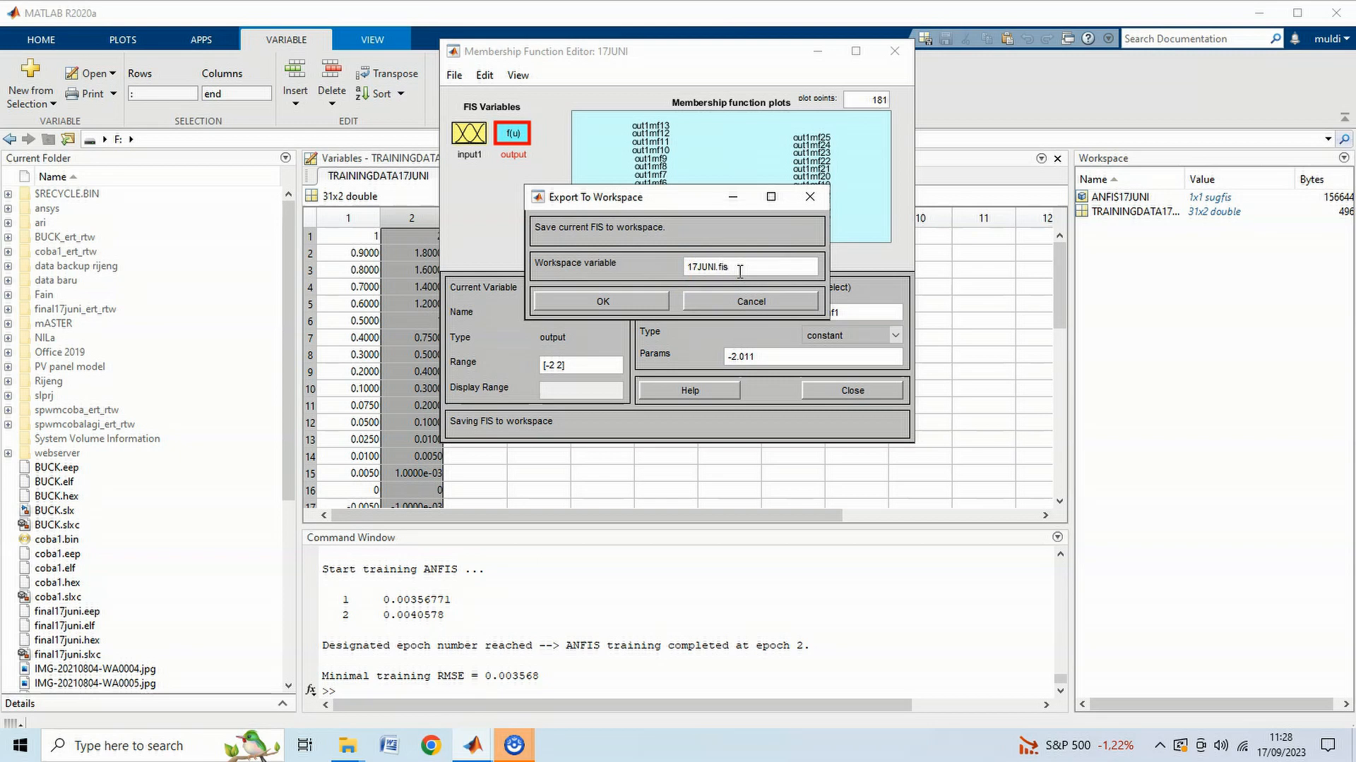
{"action": "left_click", "coordinate": [646, 303]}
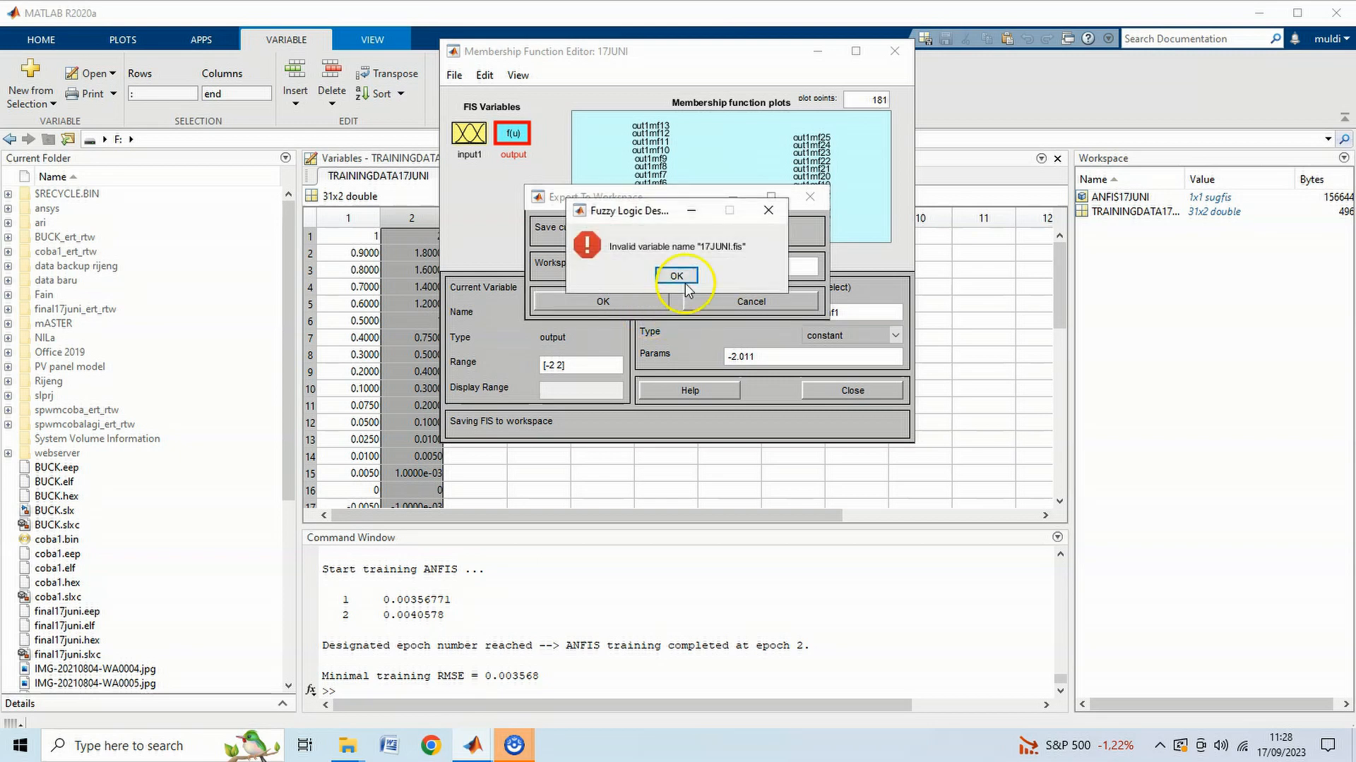
{"action": "left_click", "coordinate": [682, 275]}
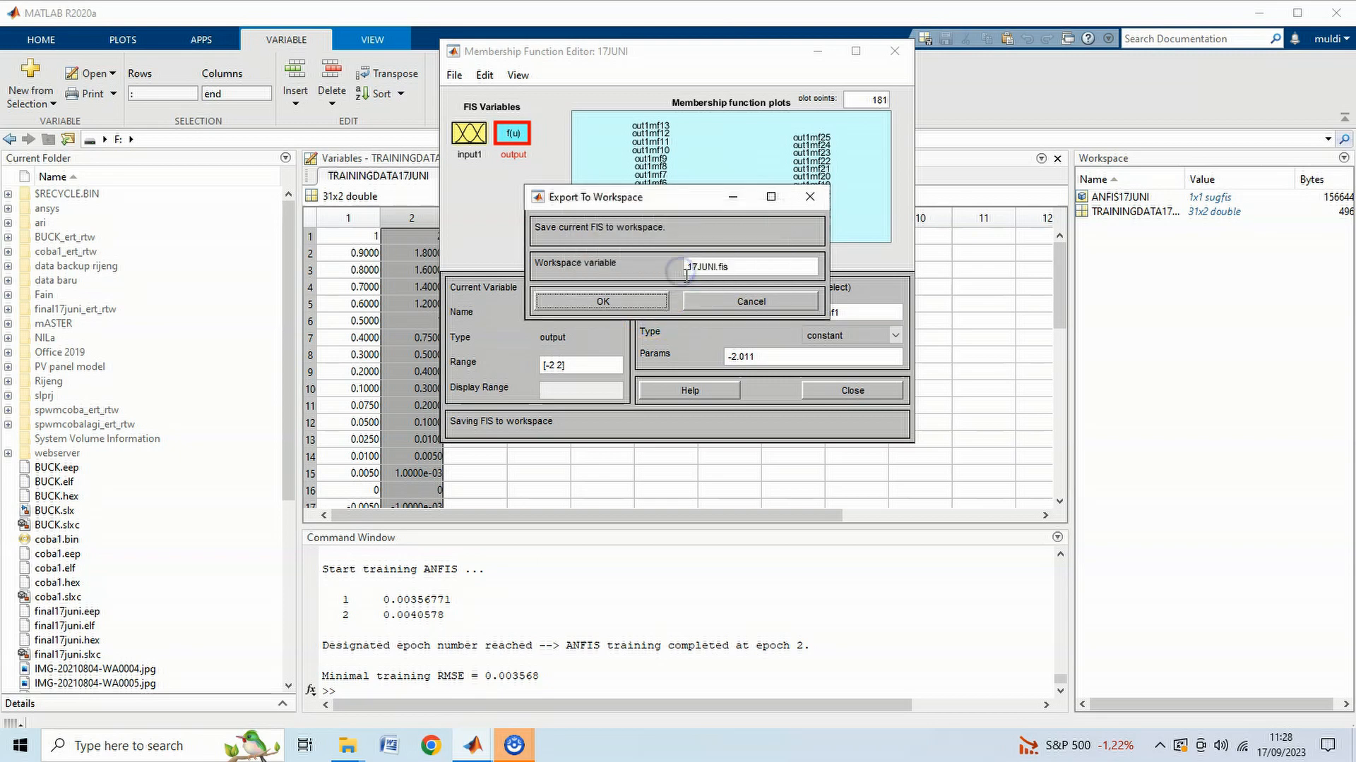
{"action": "left_click", "coordinate": [747, 308]}
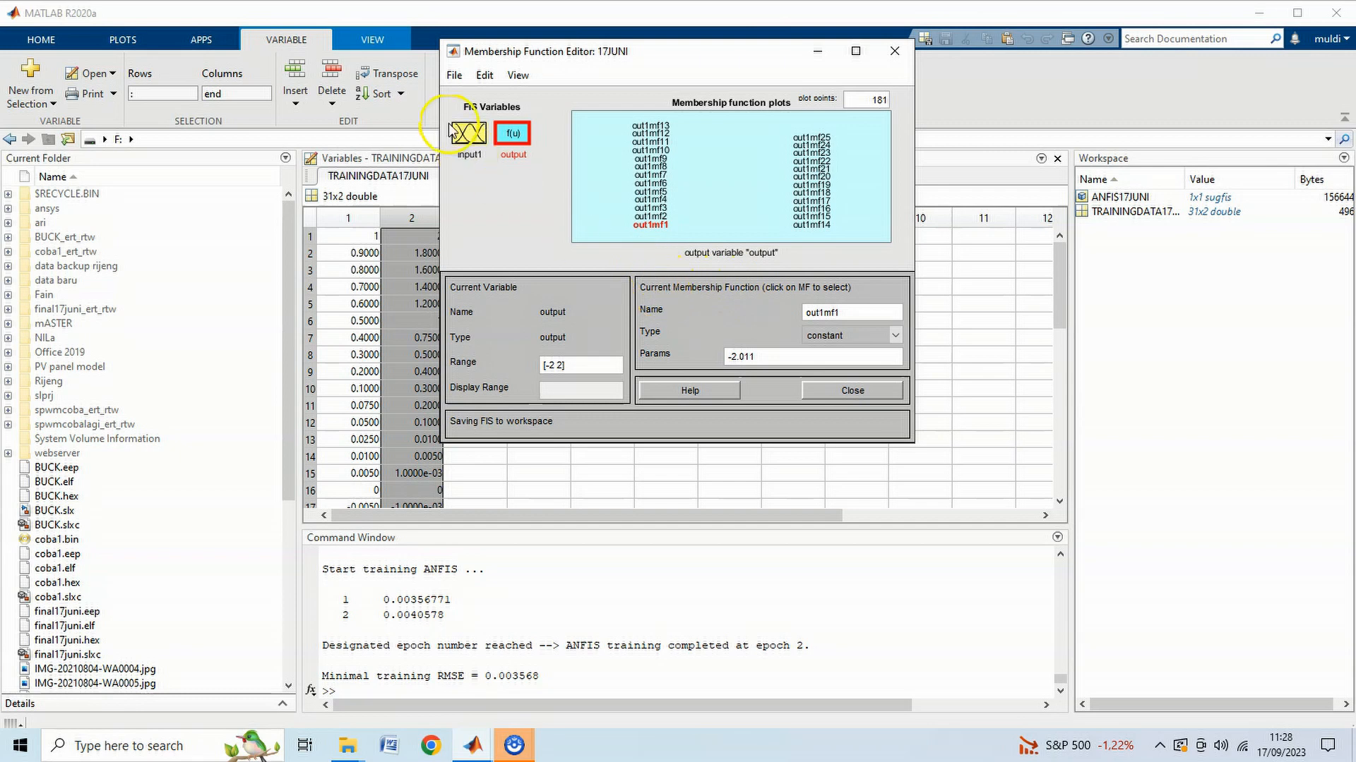
Step: Export the FIS to the workspace under the variable name a17JUNI
{"action": "left_click", "coordinate": [455, 76]}
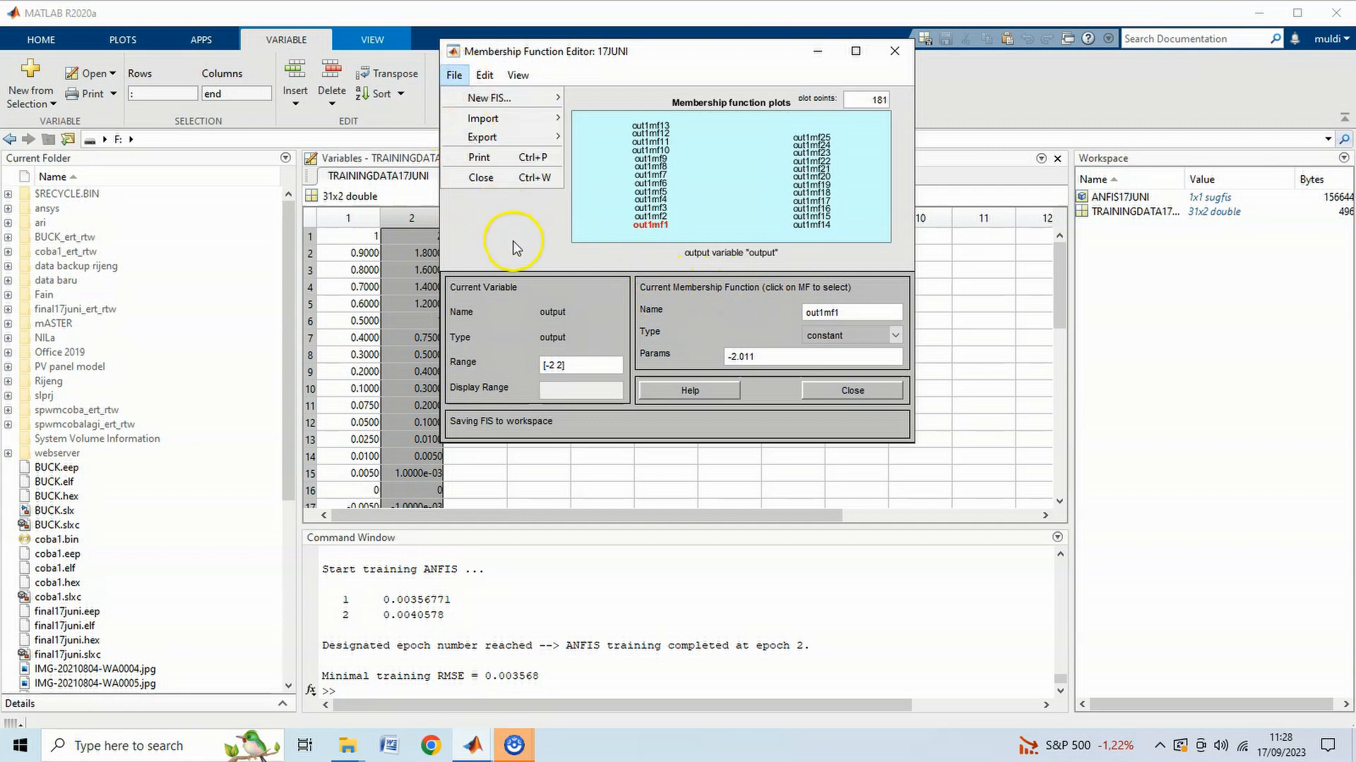
{"action": "mouse_move", "coordinate": [528, 137]}
{"action": "left_click", "coordinate": [602, 138]}
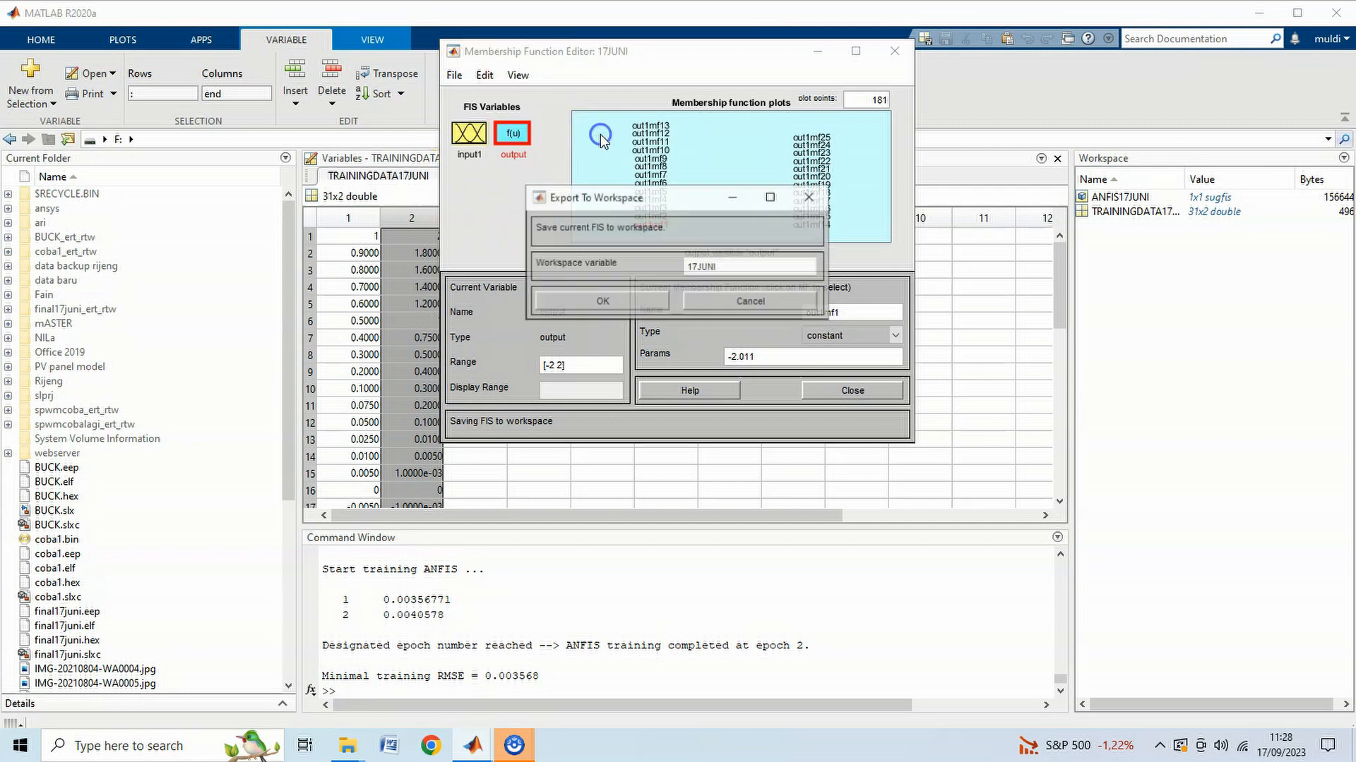
{"action": "left_click", "coordinate": [687, 266]}
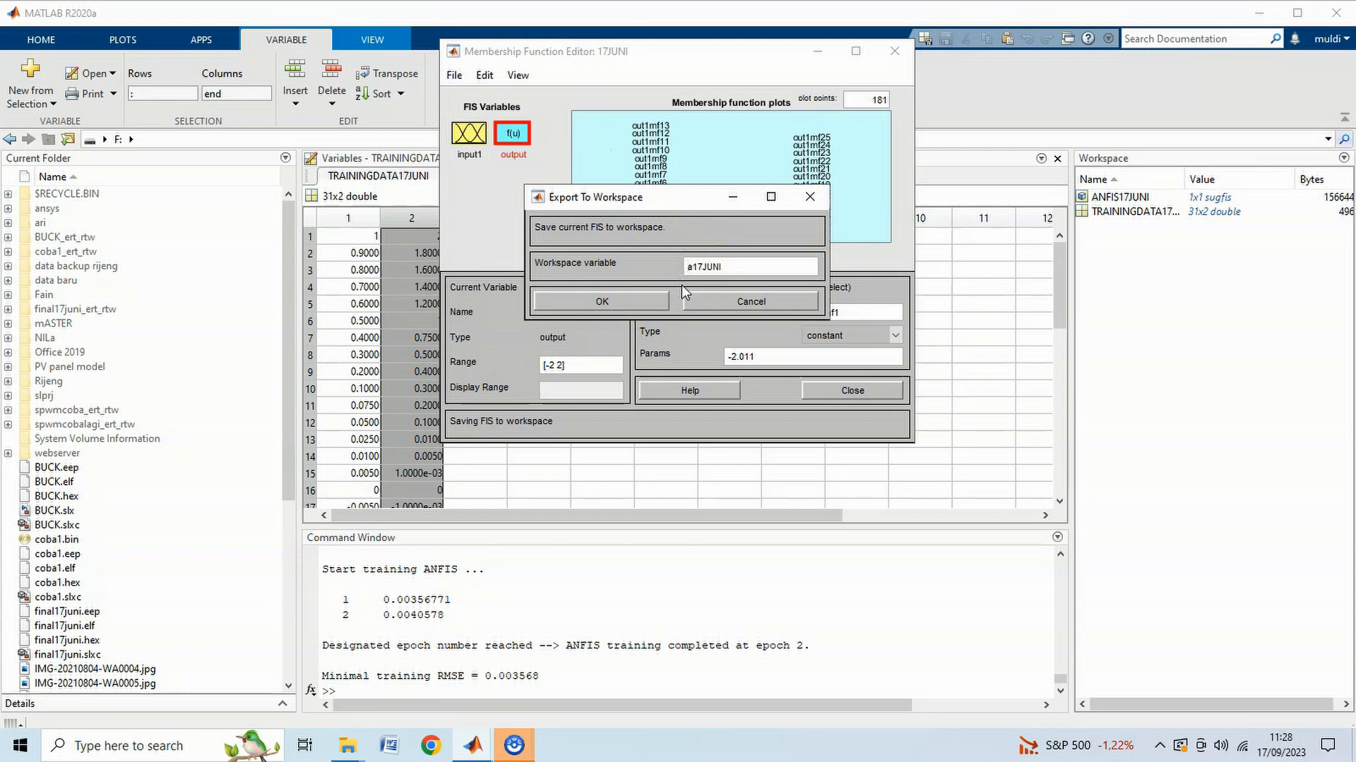
{"action": "left_click", "coordinate": [653, 301]}
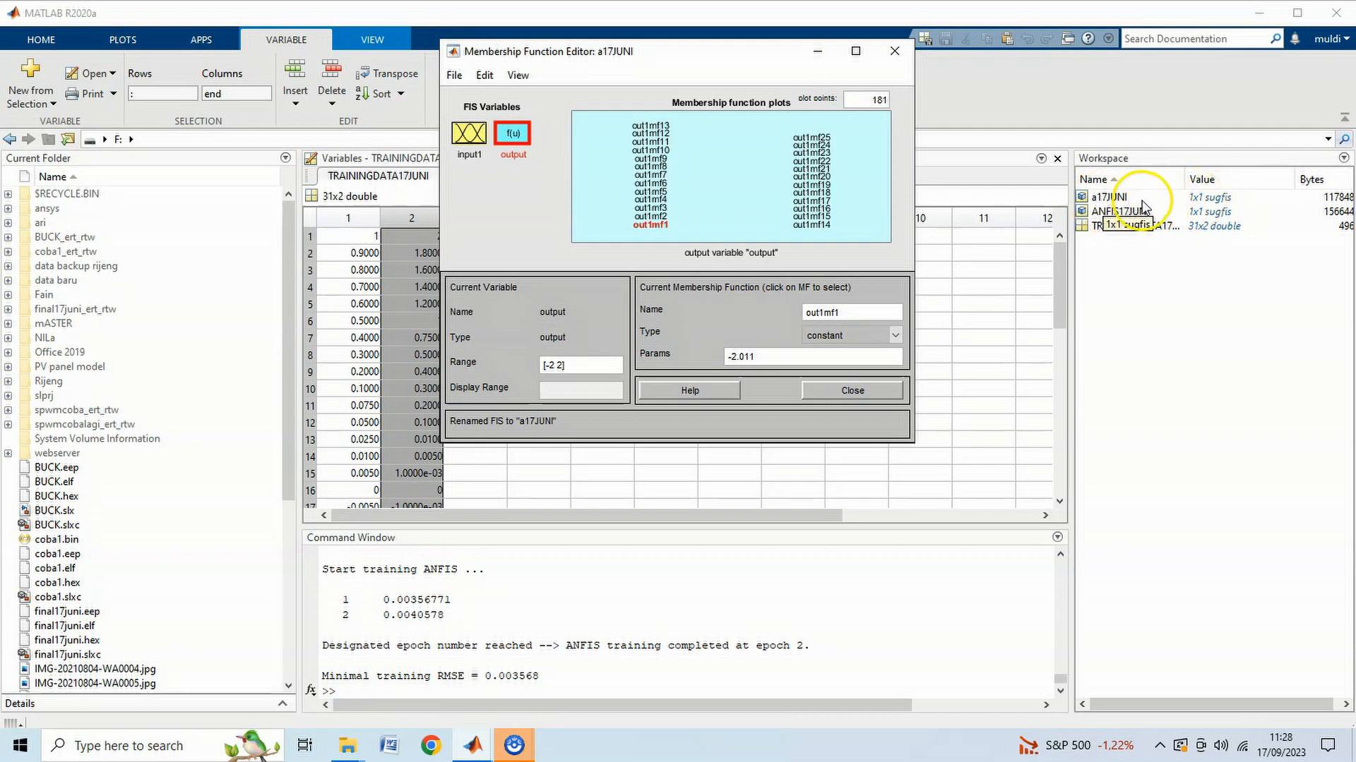
Step: Export the FIS to a file named a17JUNI.fis on New Volume (F:)
{"action": "left_click", "coordinate": [454, 75]}
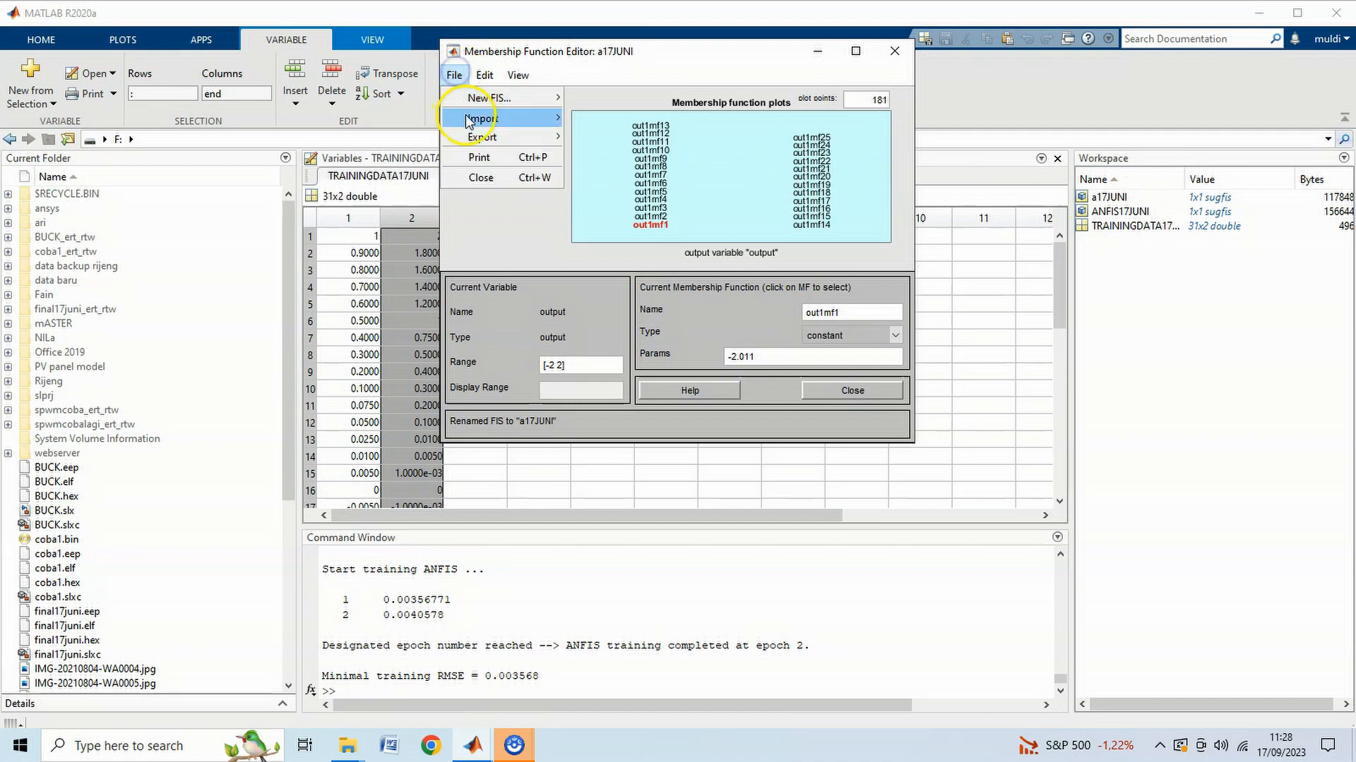
{"action": "mouse_move", "coordinate": [485, 137]}
{"action": "left_click", "coordinate": [621, 151]}
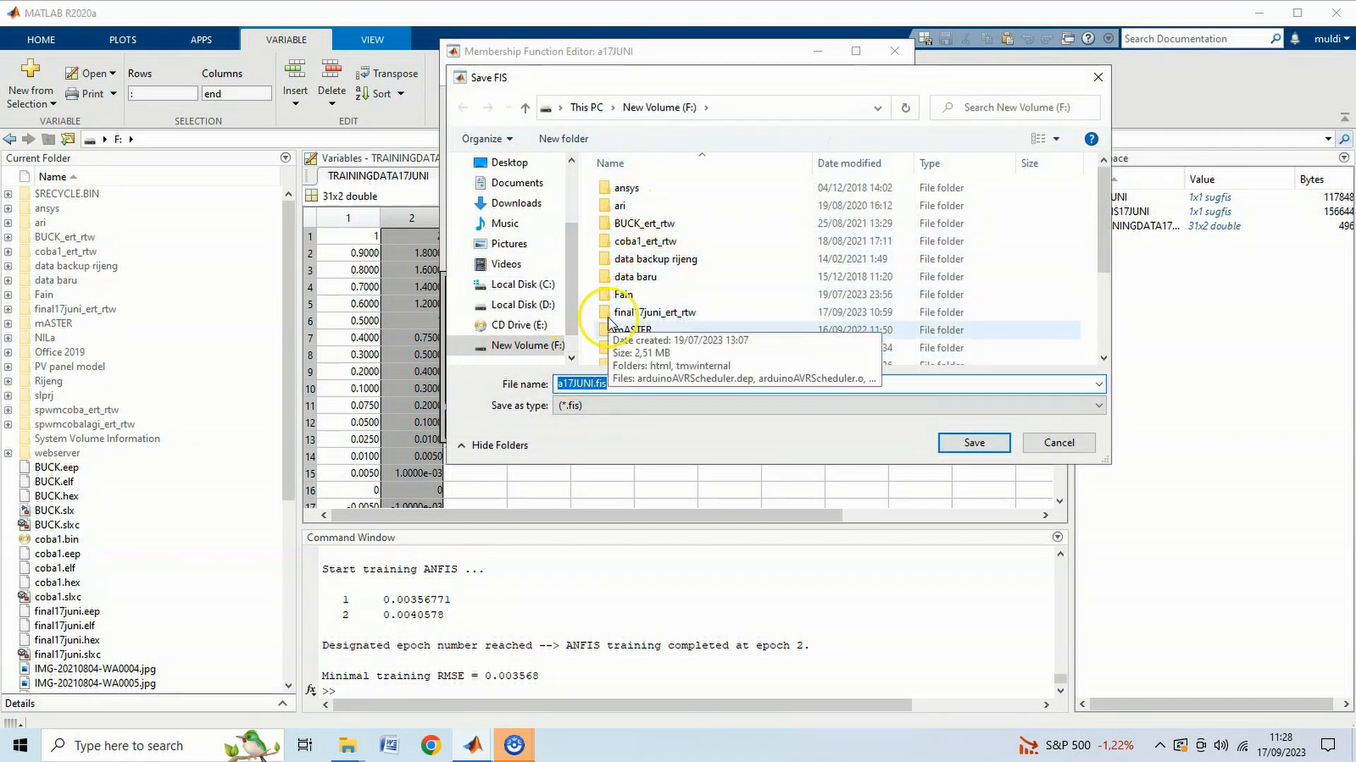
{"action": "left_click", "coordinate": [974, 443]}
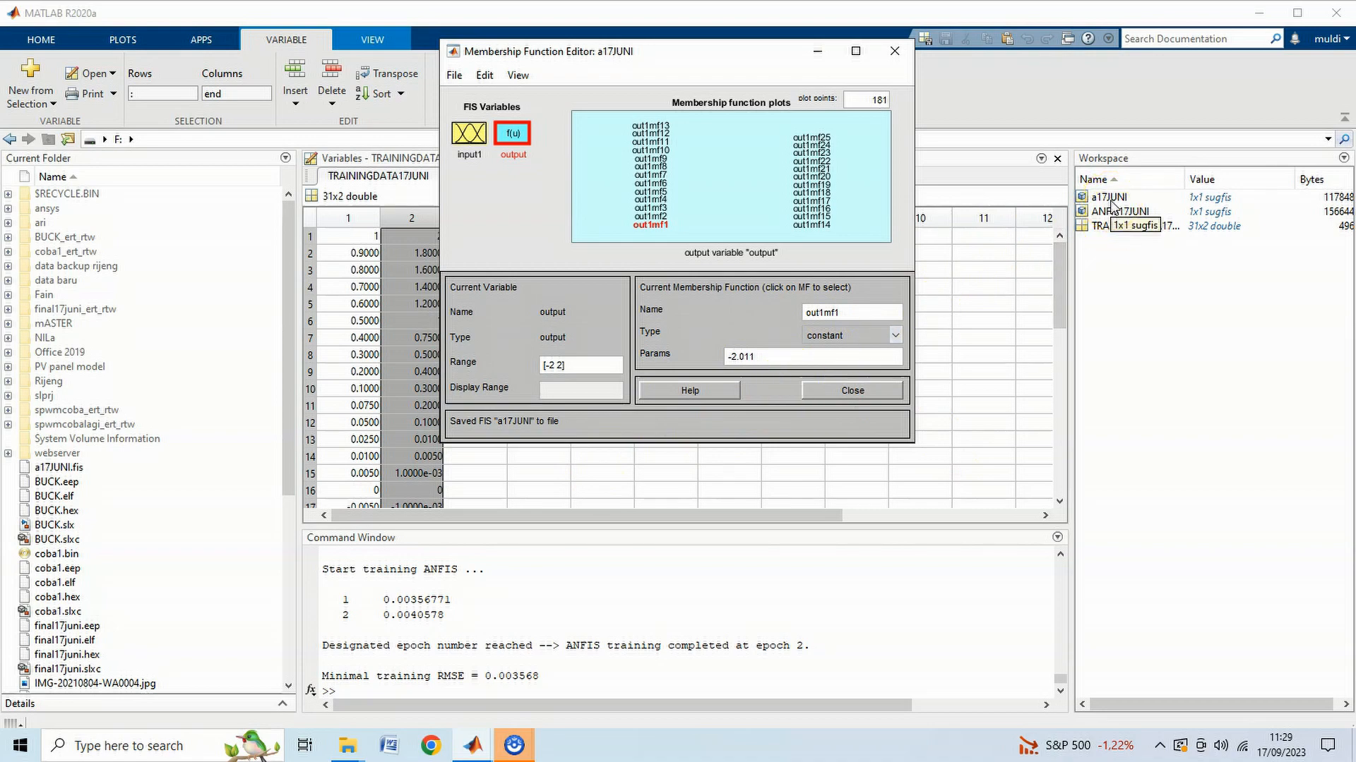
Step: Switch to the final17juni model and set the Fuzzy Logic Controller block's FIS name to a17JUNI
{"action": "left_click", "coordinate": [470, 750]}
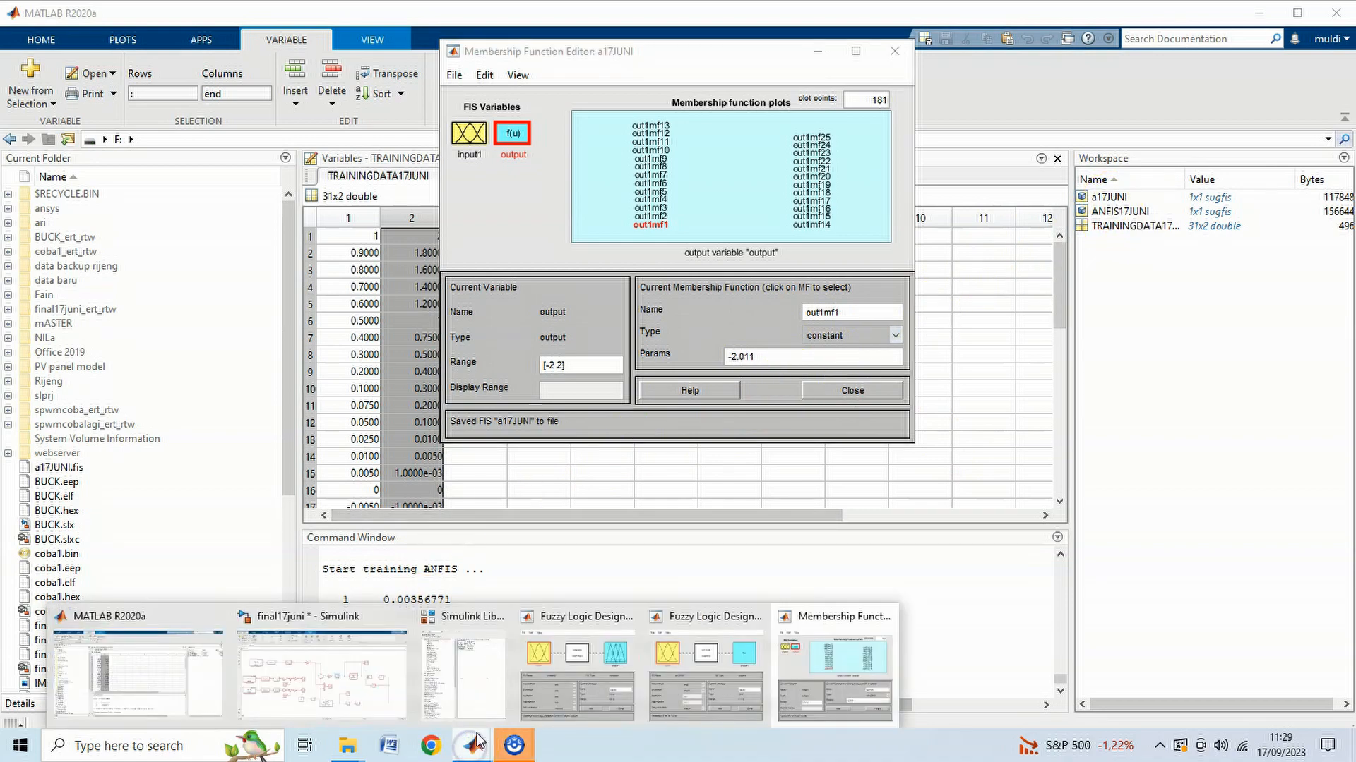
{"action": "left_click", "coordinate": [340, 690]}
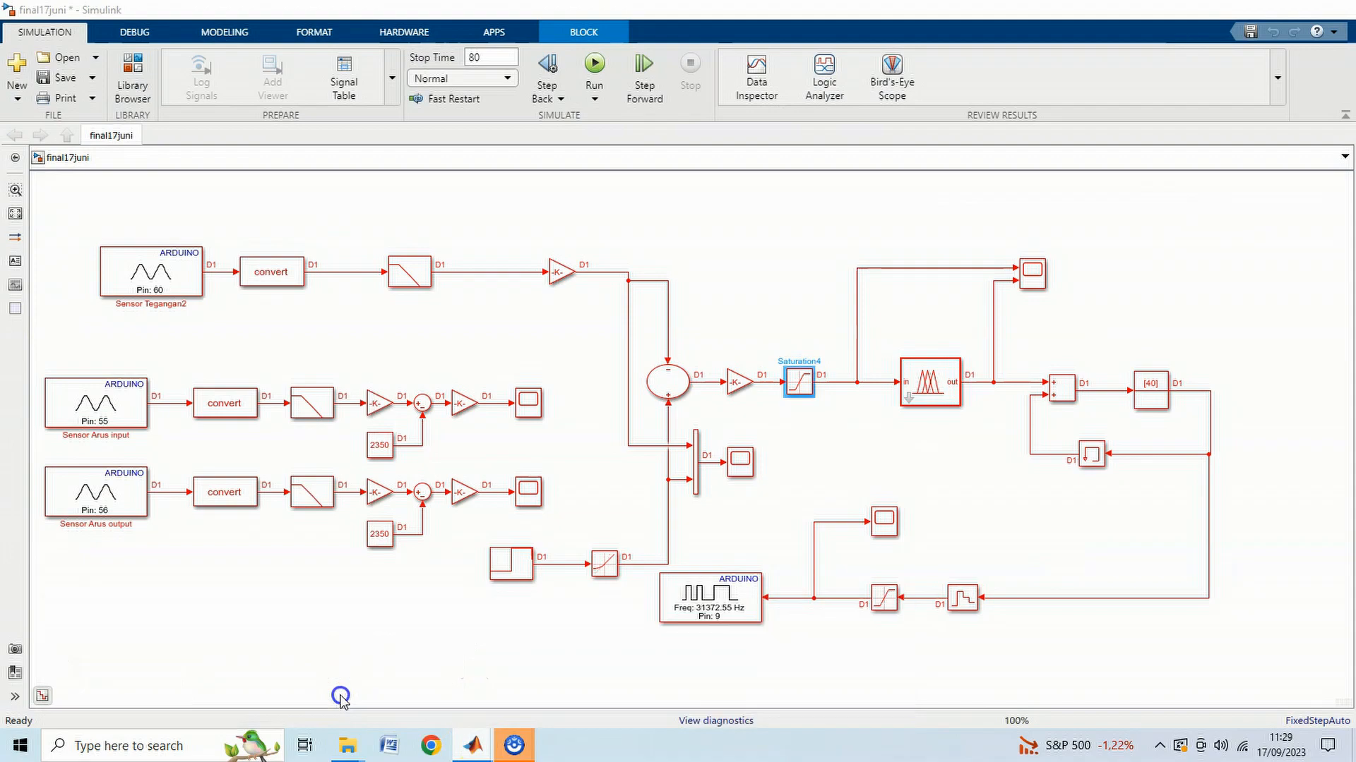
{"action": "left_click", "coordinate": [927, 392]}
{"action": "double_click", "coordinate": [927, 393]}
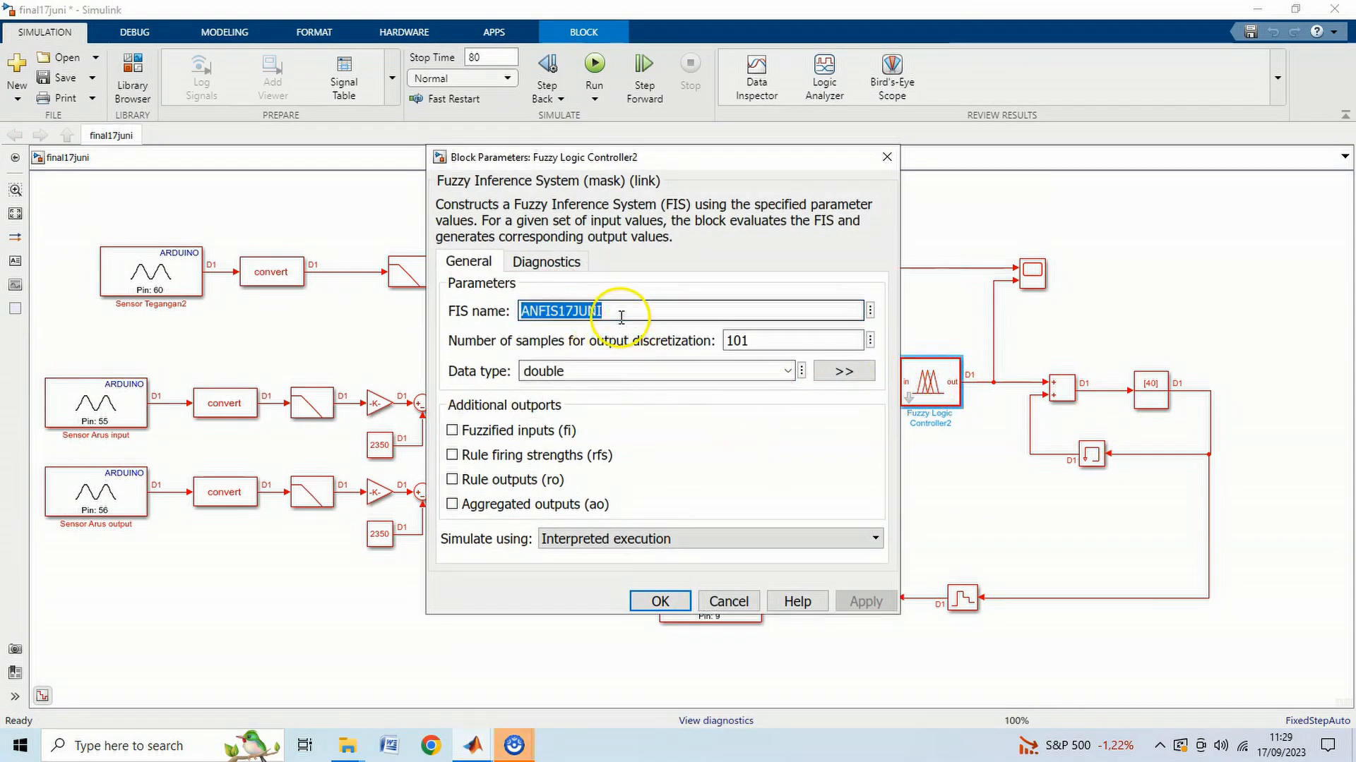
{"action": "left_click_drag", "start_coordinate": [521, 311], "coordinate": [562, 317]}
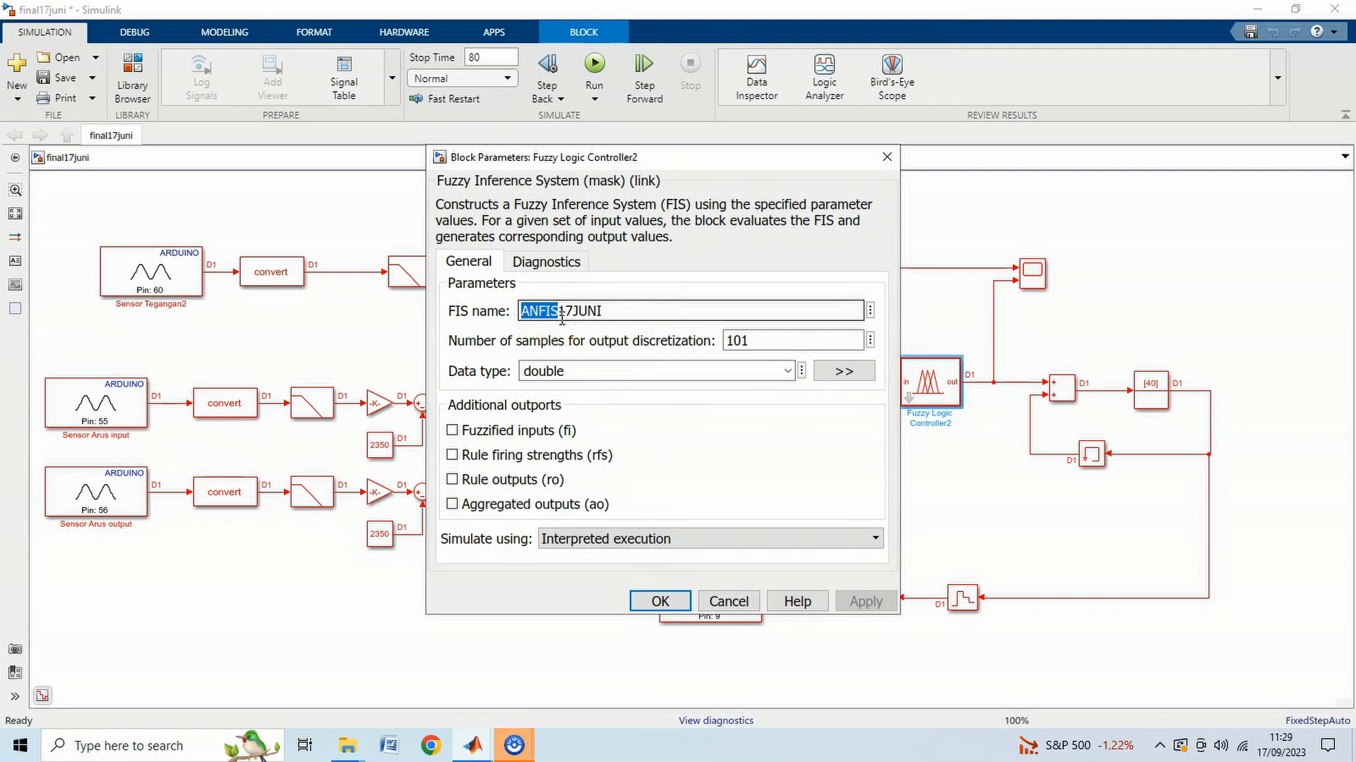
{"action": "type", "text": "a"}
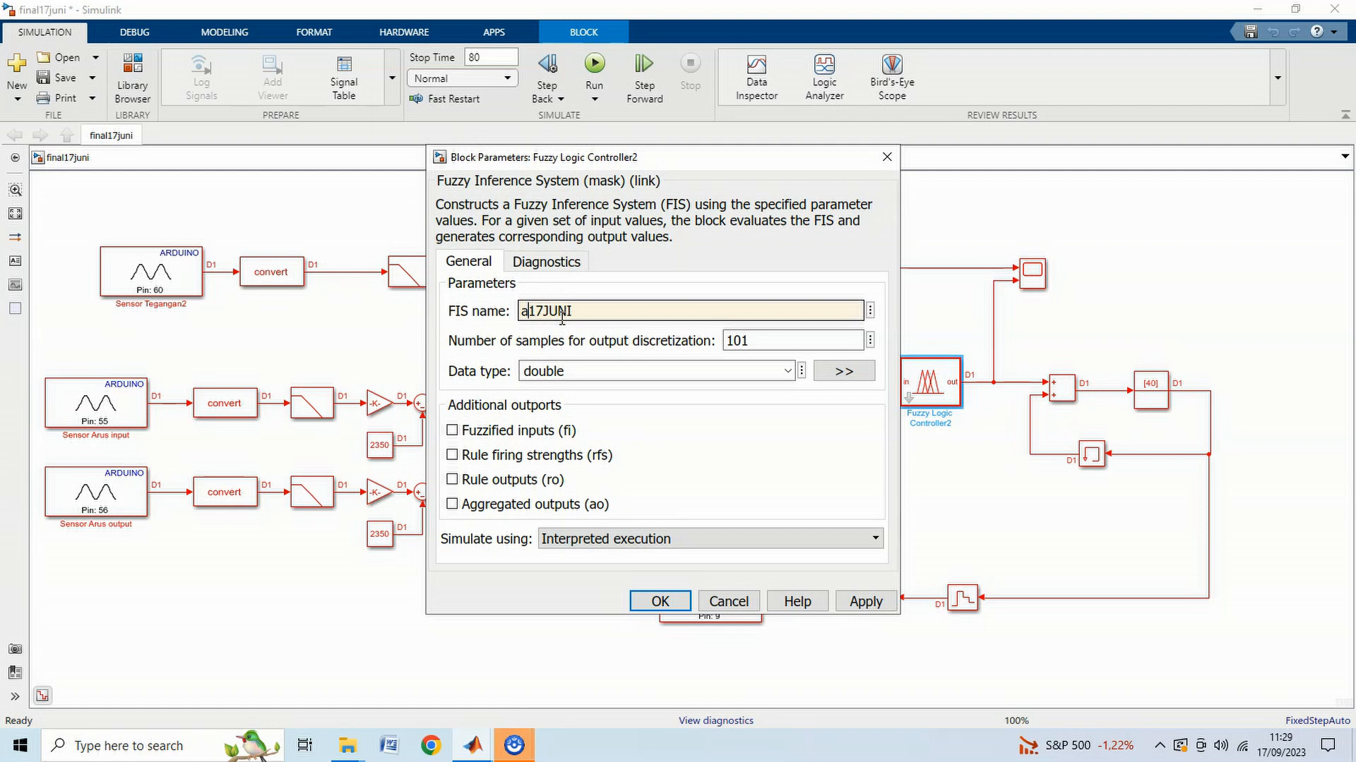
{"action": "left_click", "coordinate": [865, 603]}
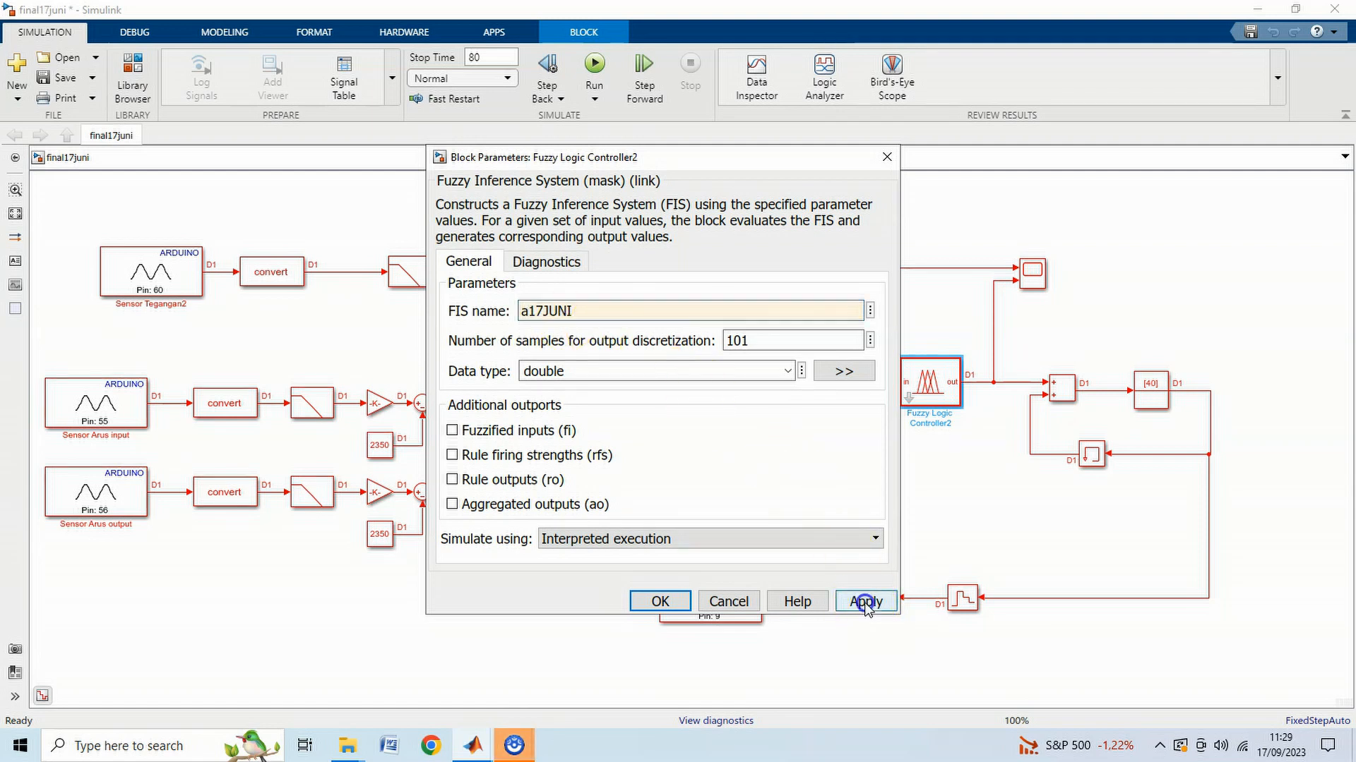
{"action": "left_click", "coordinate": [673, 604]}
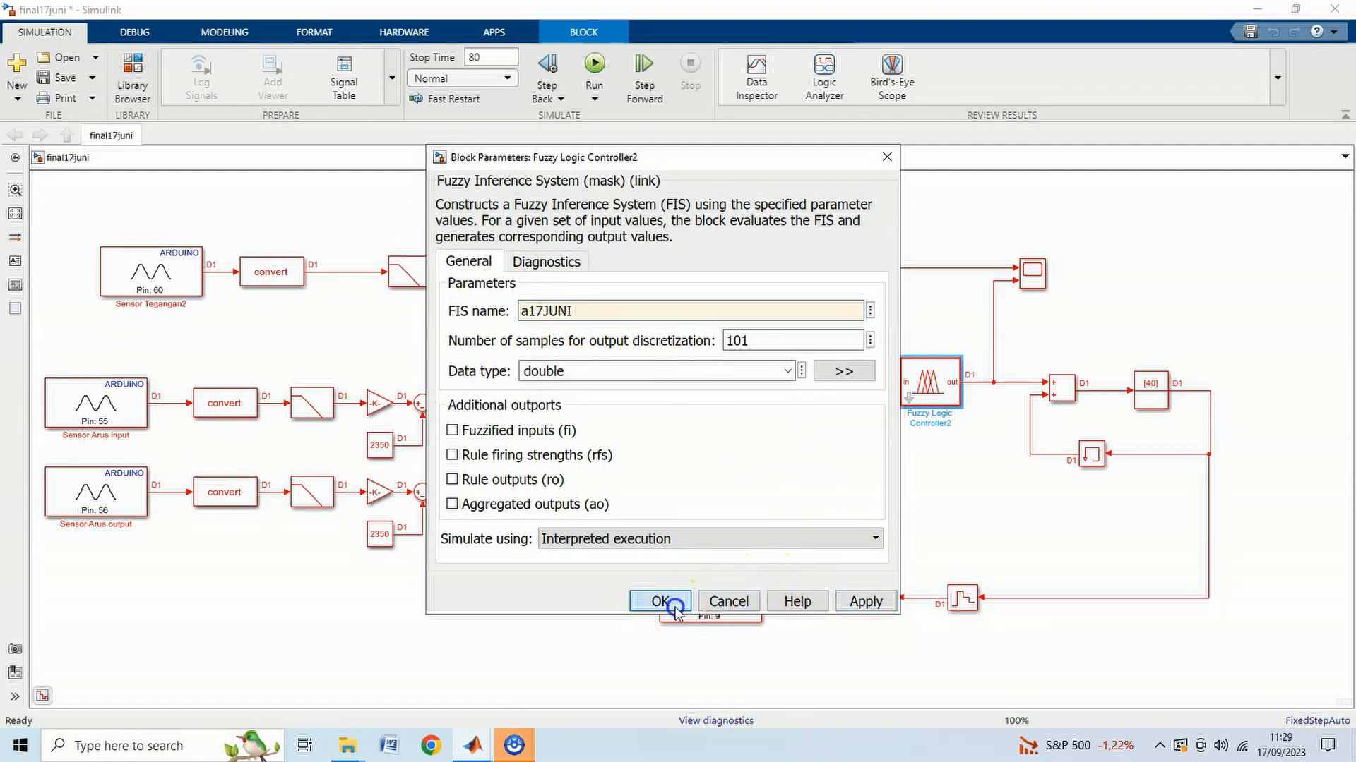
{"action": "left_click", "coordinate": [103, 685]}
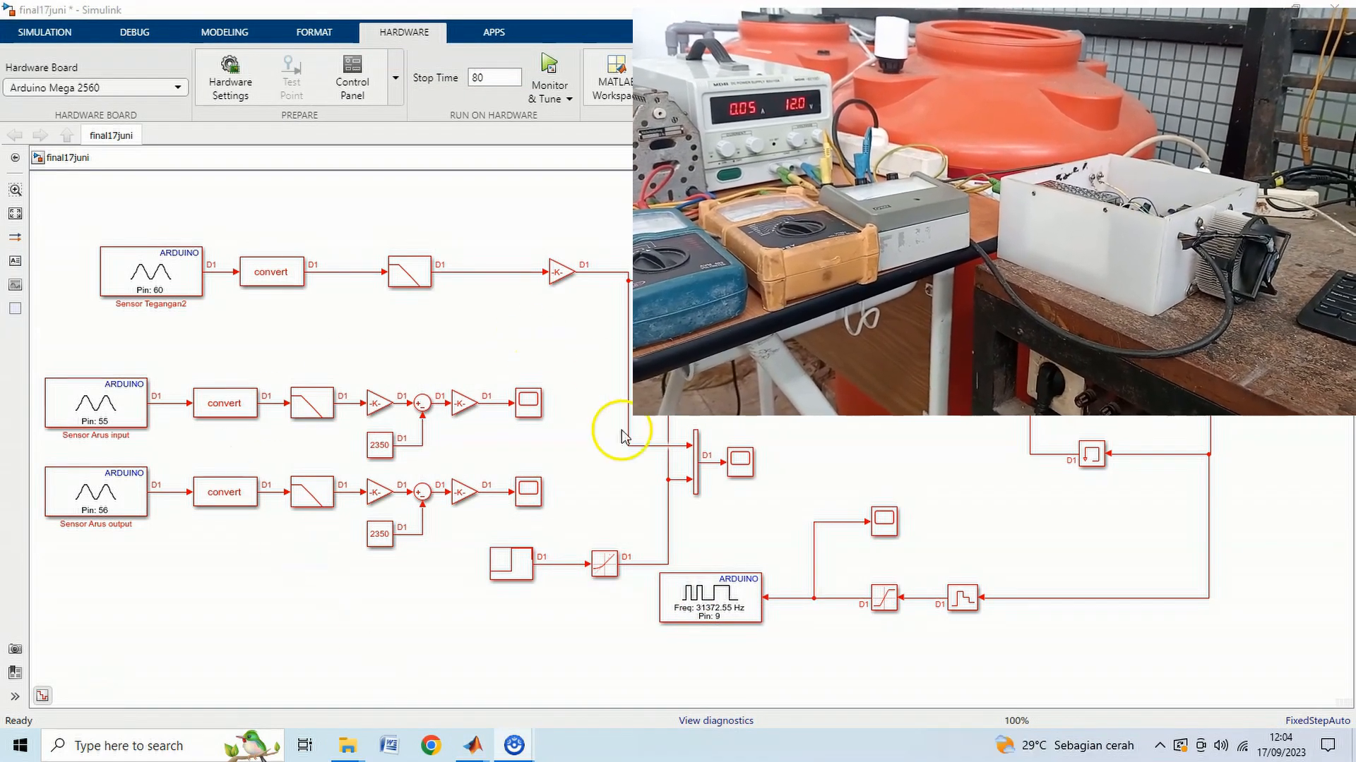
Step: Review the time and amplitude values of the Stair Generator block that supplies the reference voltage
{"action": "double_click", "coordinate": [511, 569]}
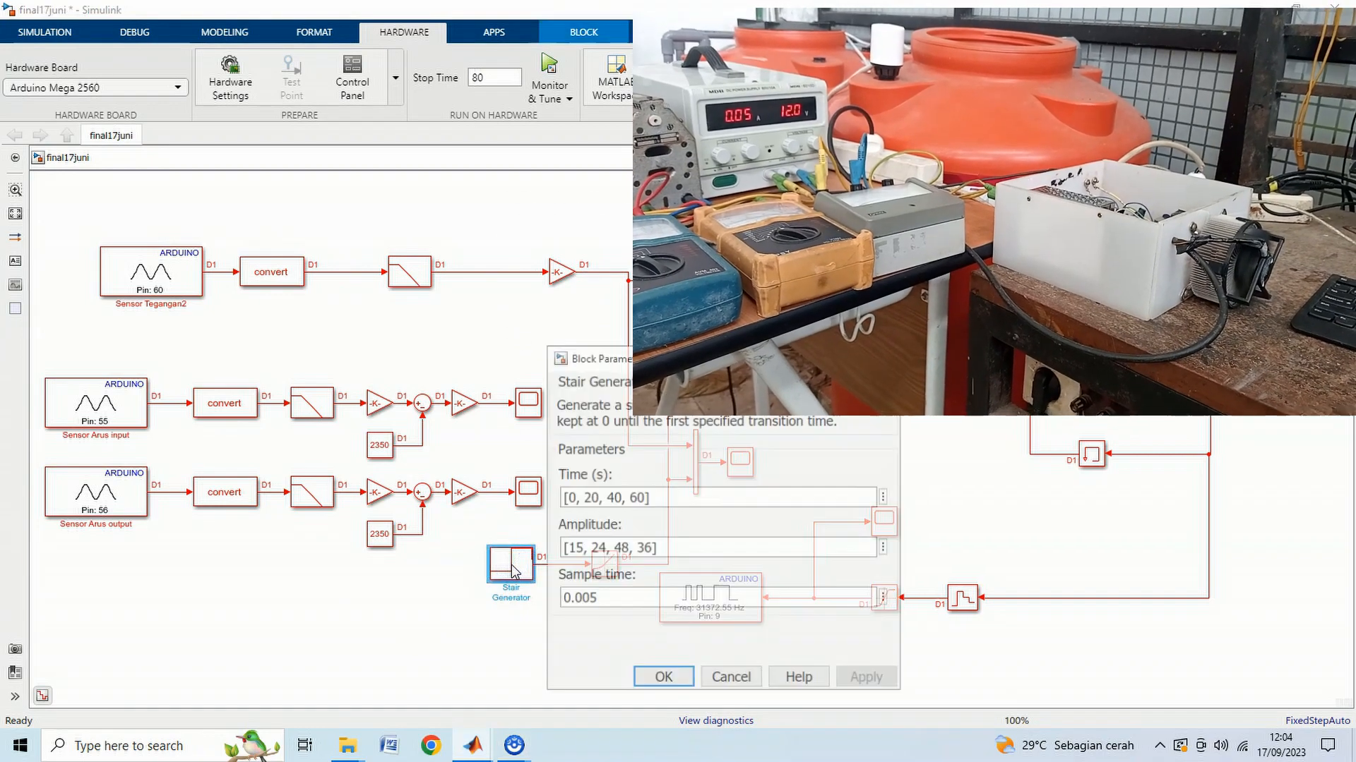
{"action": "left_click", "coordinate": [579, 556]}
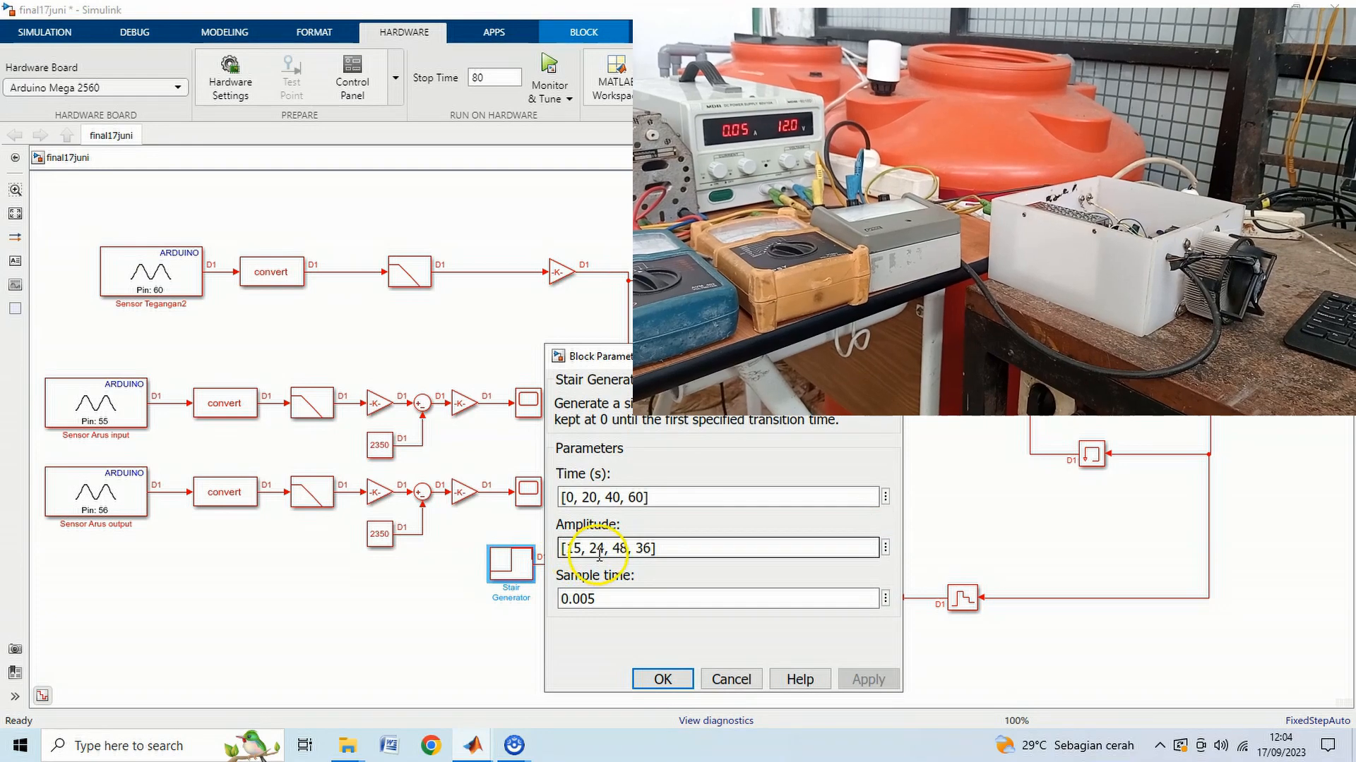
{"action": "left_click", "coordinate": [612, 552]}
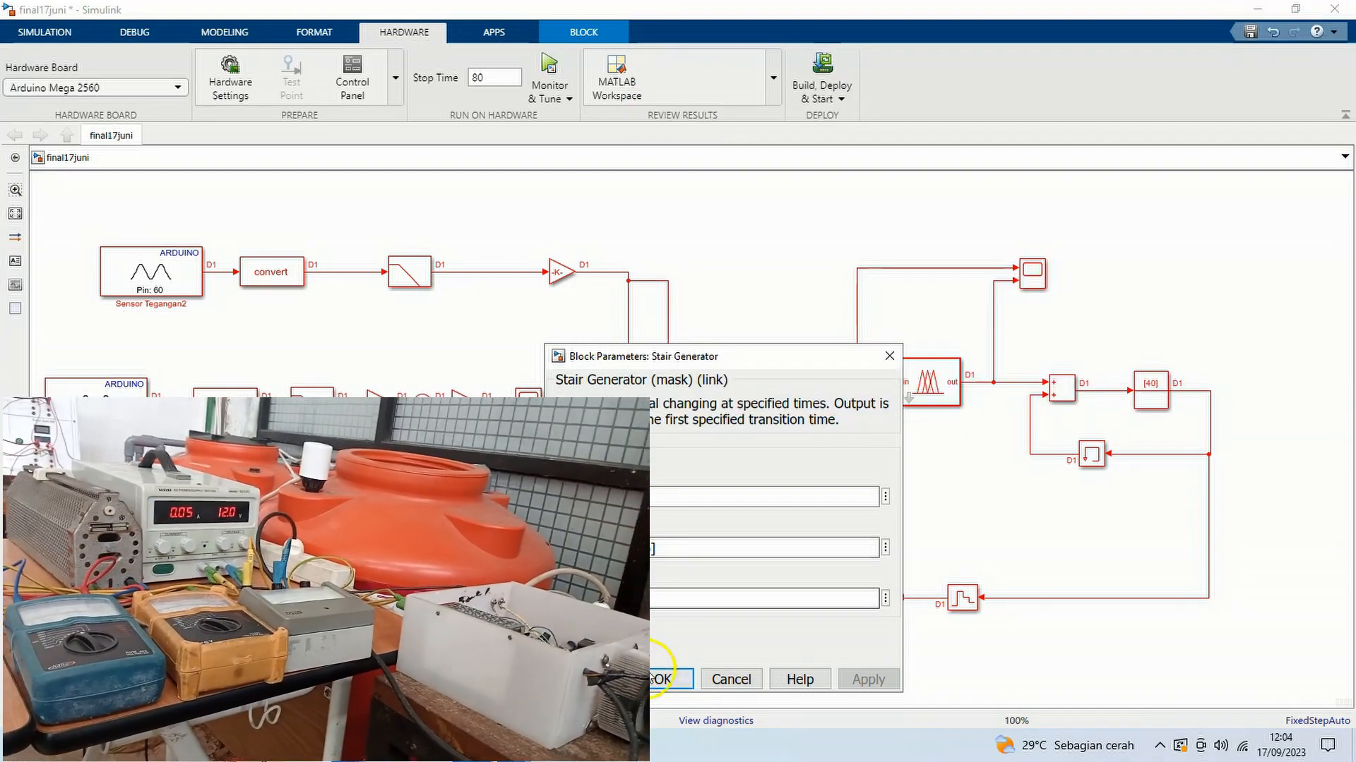
{"action": "left_click", "coordinate": [660, 679]}
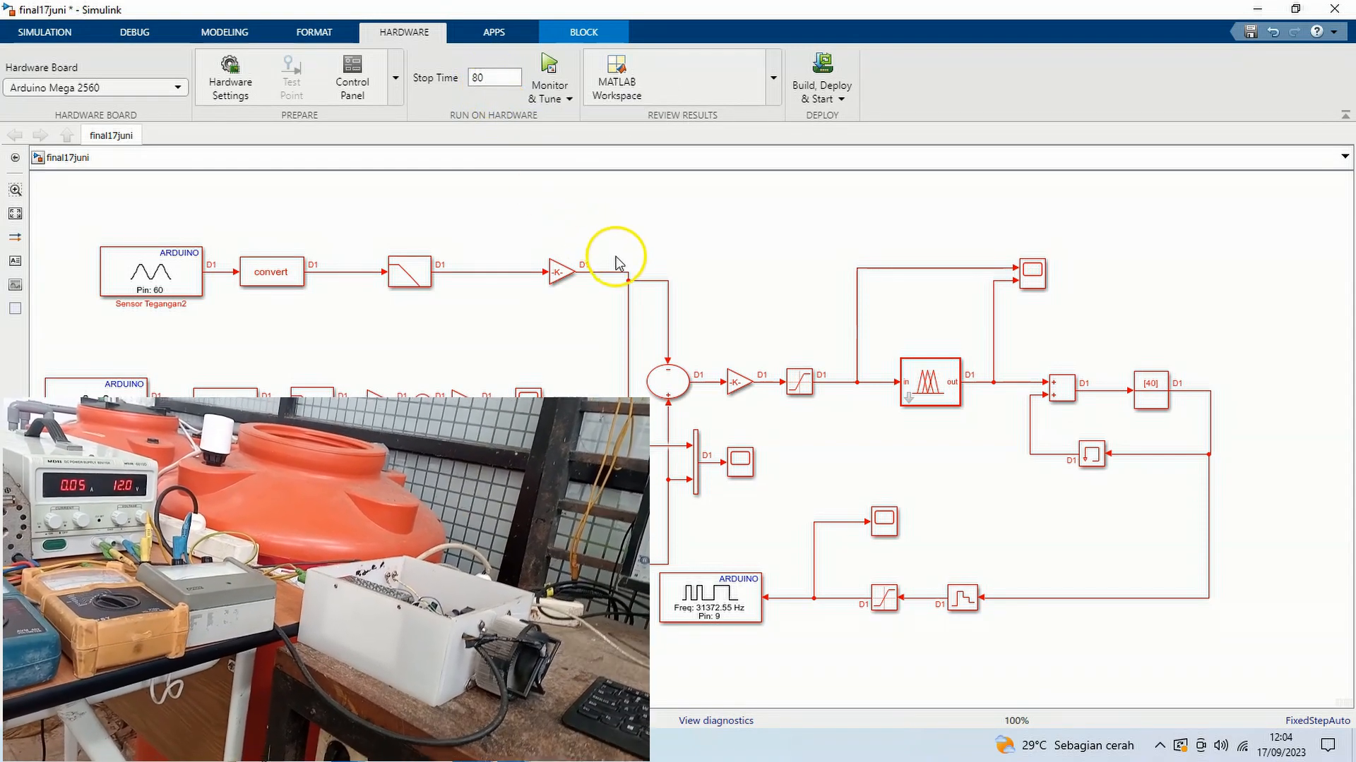
Step: Try to build and run the model on the Arduino Mega 2560 with Monitor & Tune, and close the diagnostics and code generation report
{"action": "left_click", "coordinate": [550, 70]}
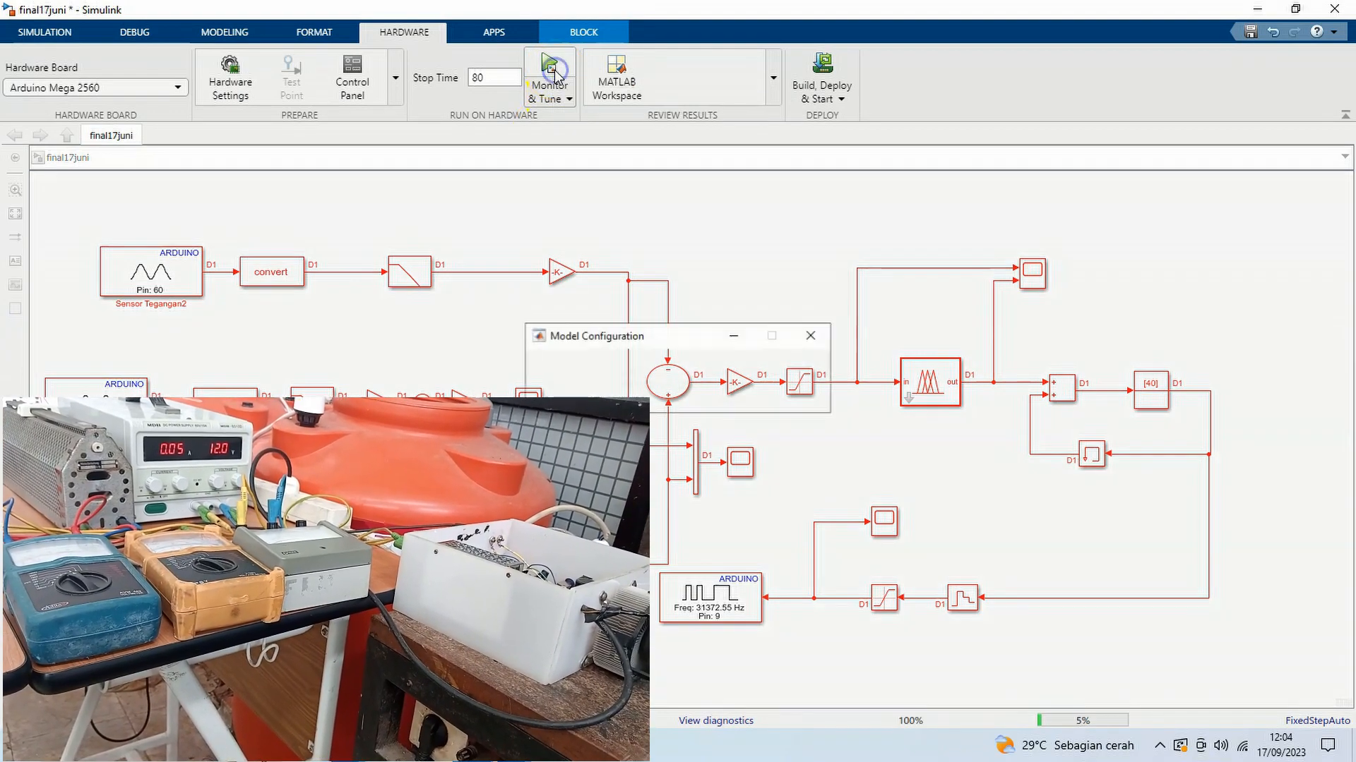
{"action": "left_click", "coordinate": [576, 127]}
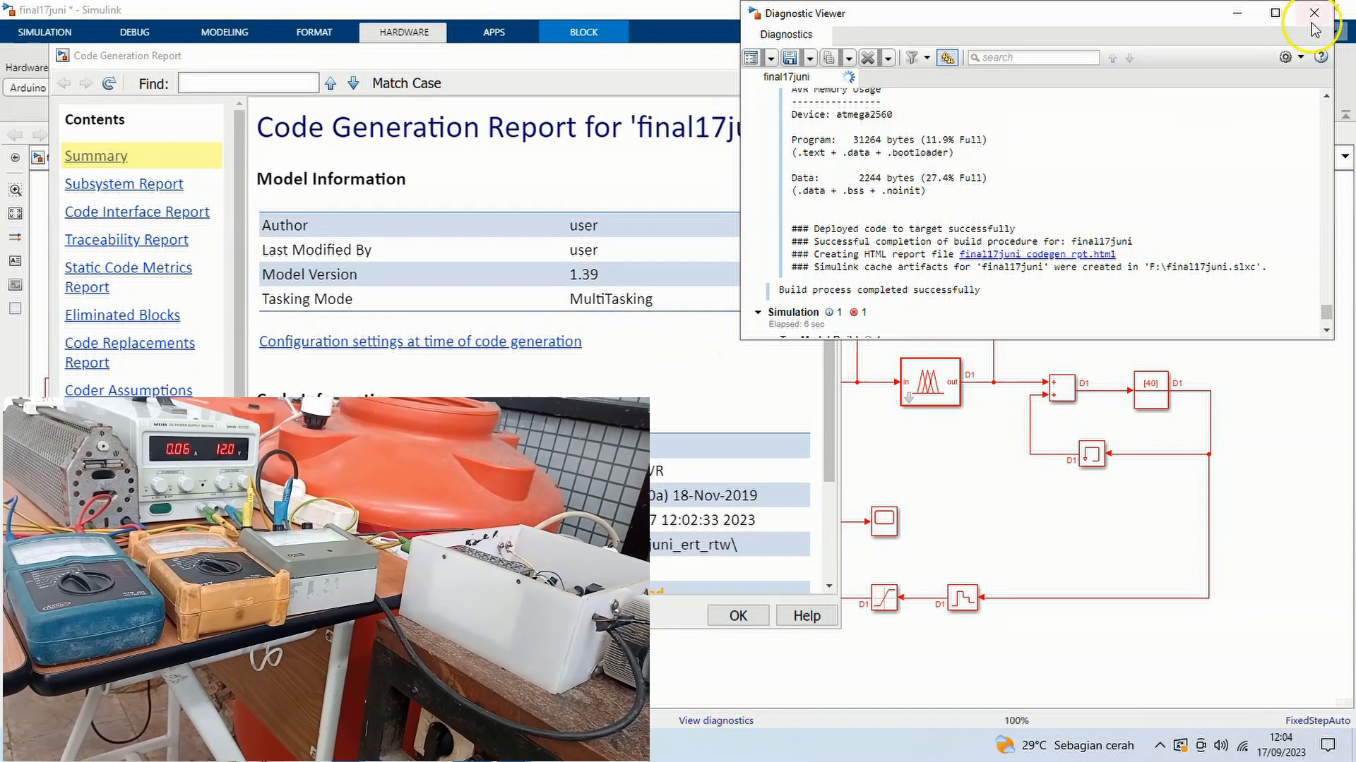
{"action": "left_click", "coordinate": [1314, 13]}
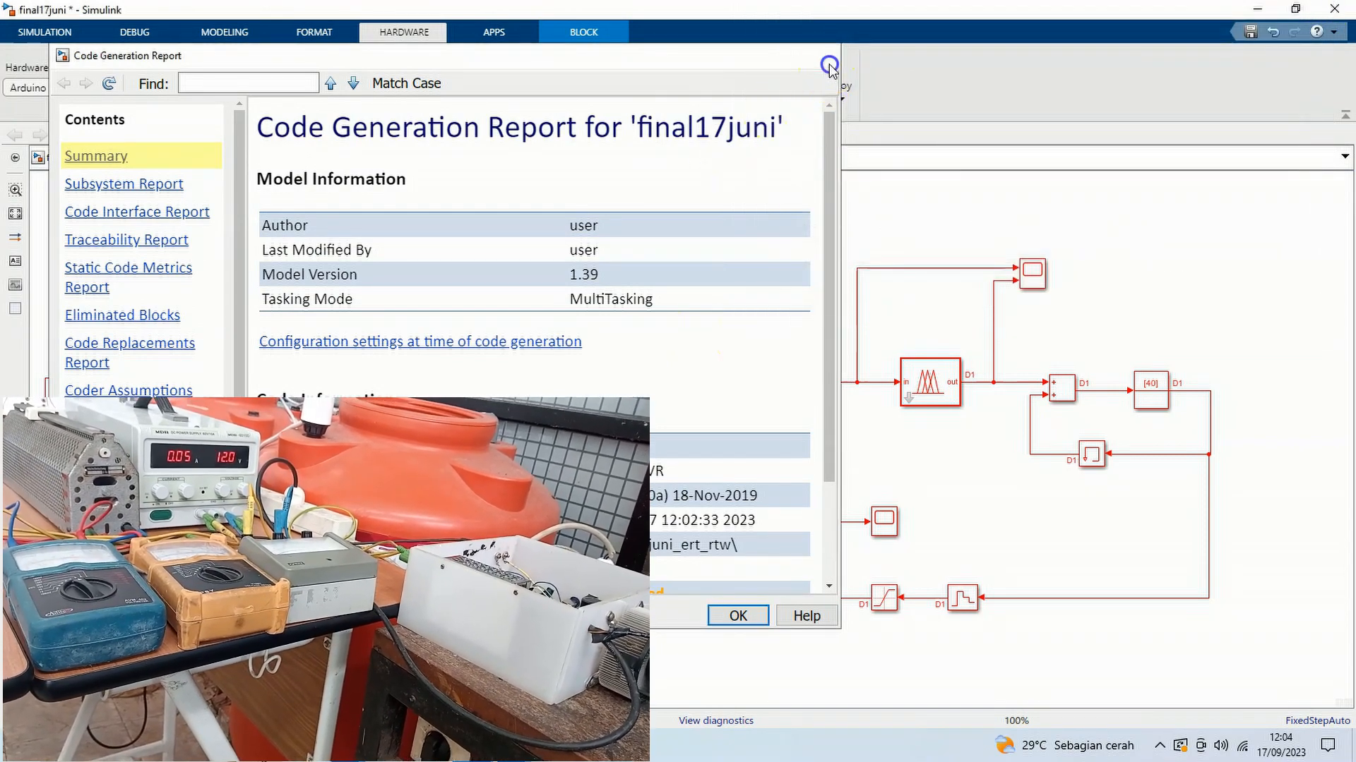
{"action": "left_click", "coordinate": [822, 57]}
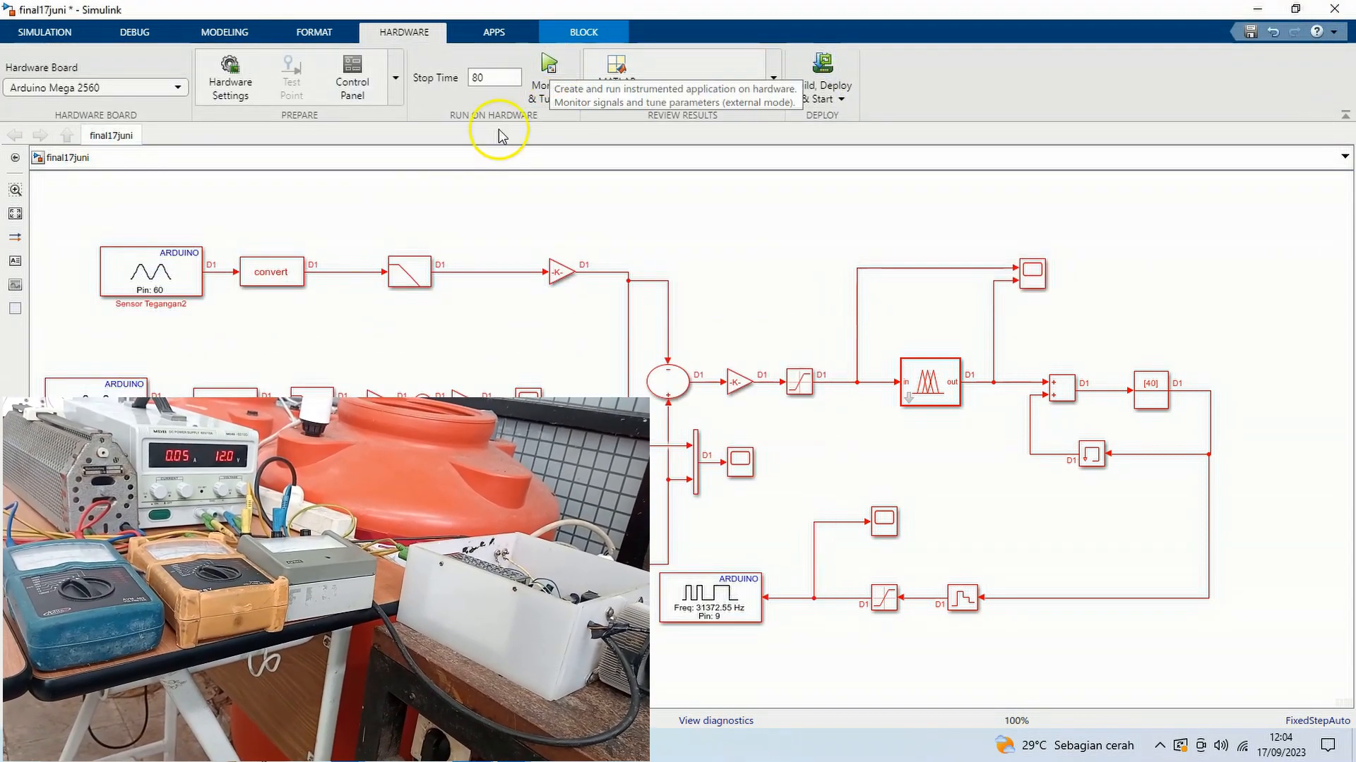
Step: Run the model on the Arduino with Monitor & Tune and examine output against reference voltage in Scope13, with the axes scaled to fit
{"action": "left_click", "coordinate": [549, 66]}
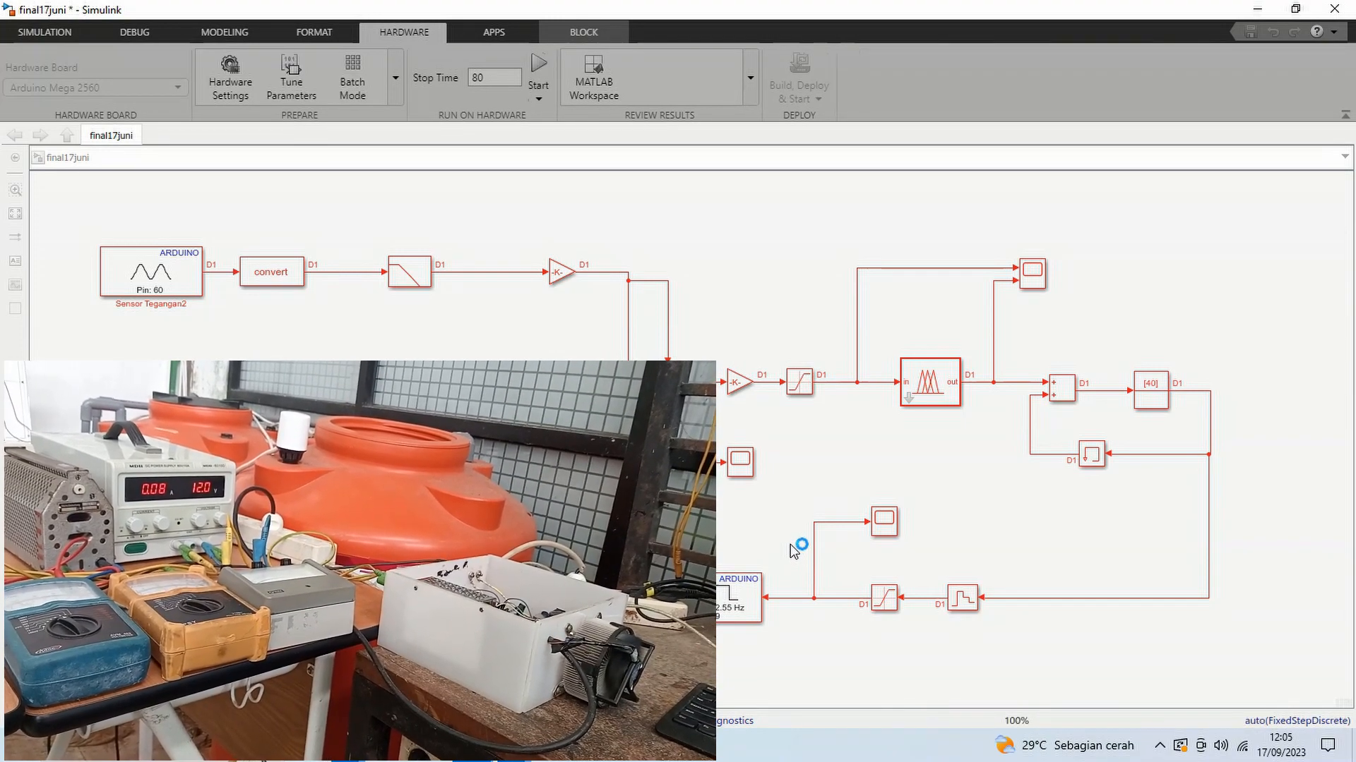
{"action": "double_click", "coordinate": [742, 464]}
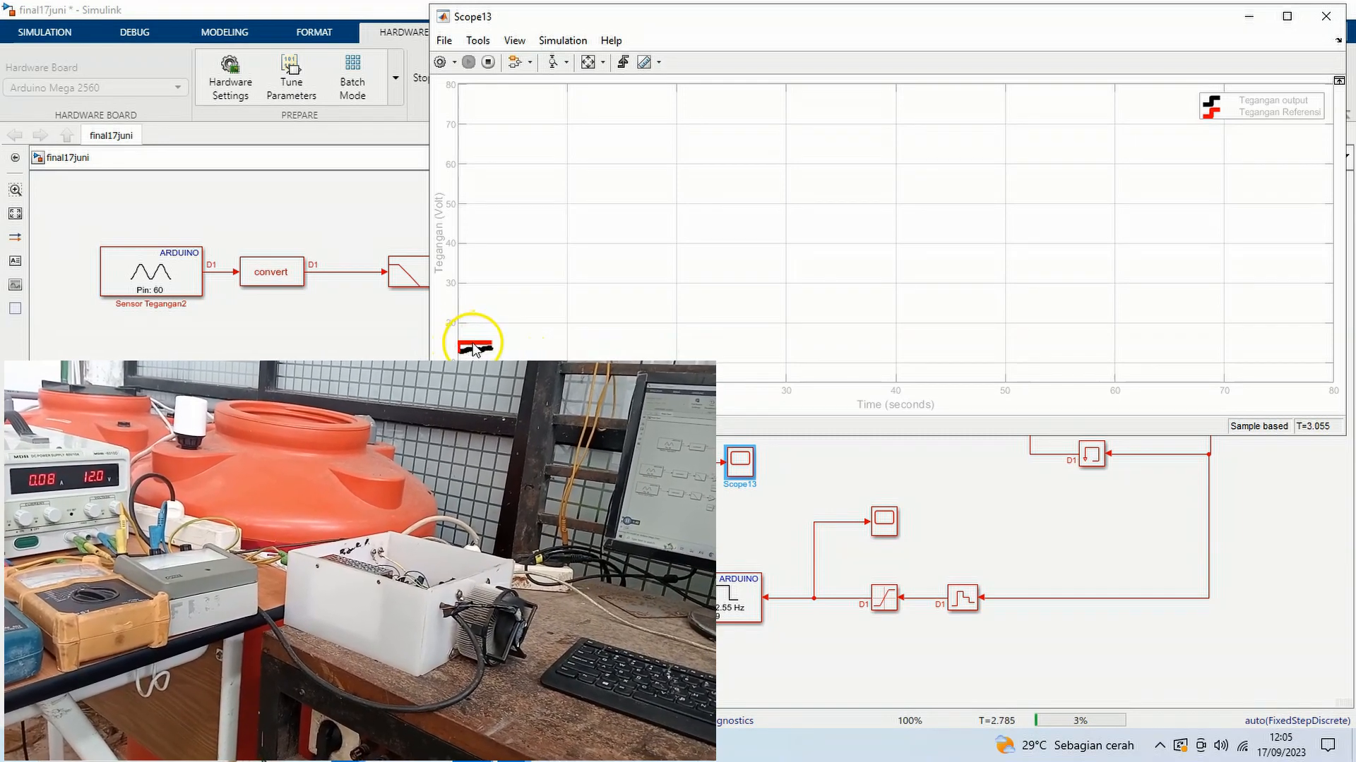
{"action": "left_click", "coordinate": [514, 352]}
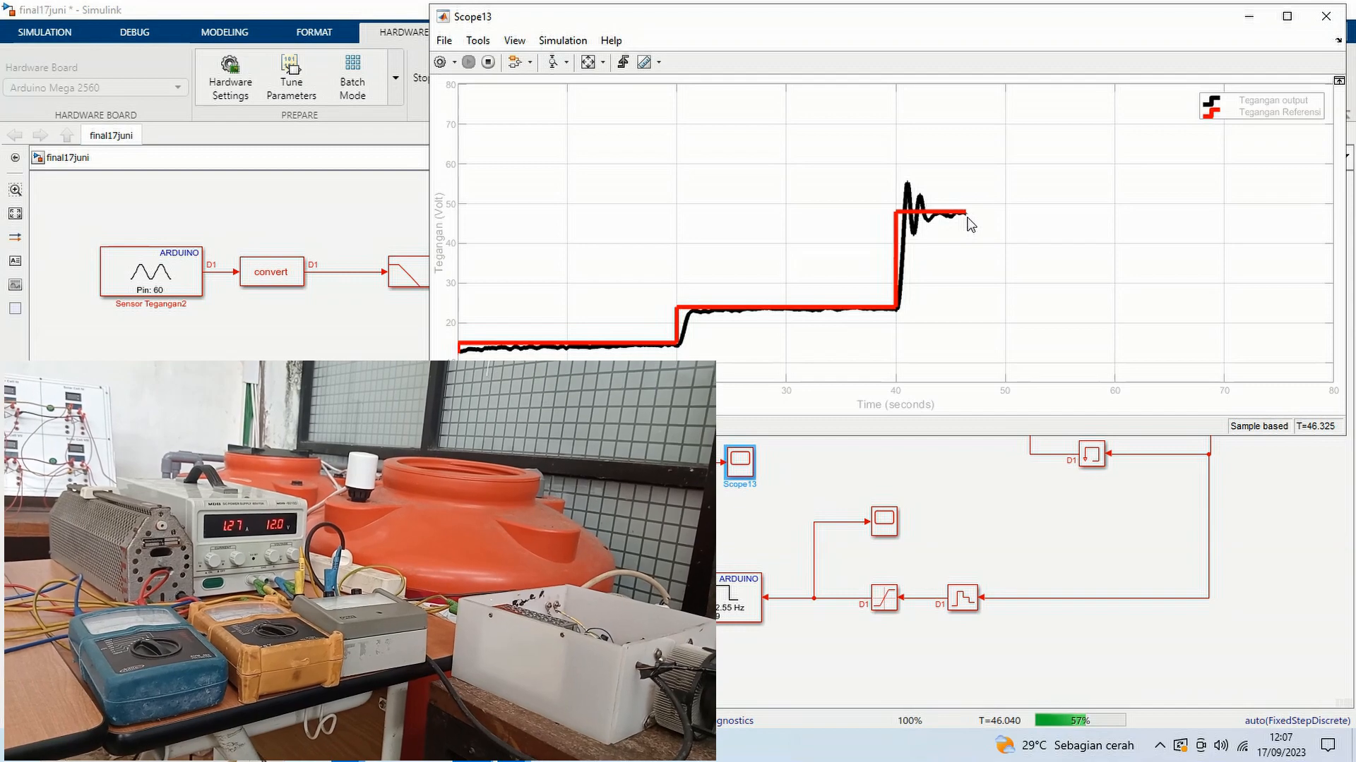
{"action": "left_click", "coordinate": [987, 232]}
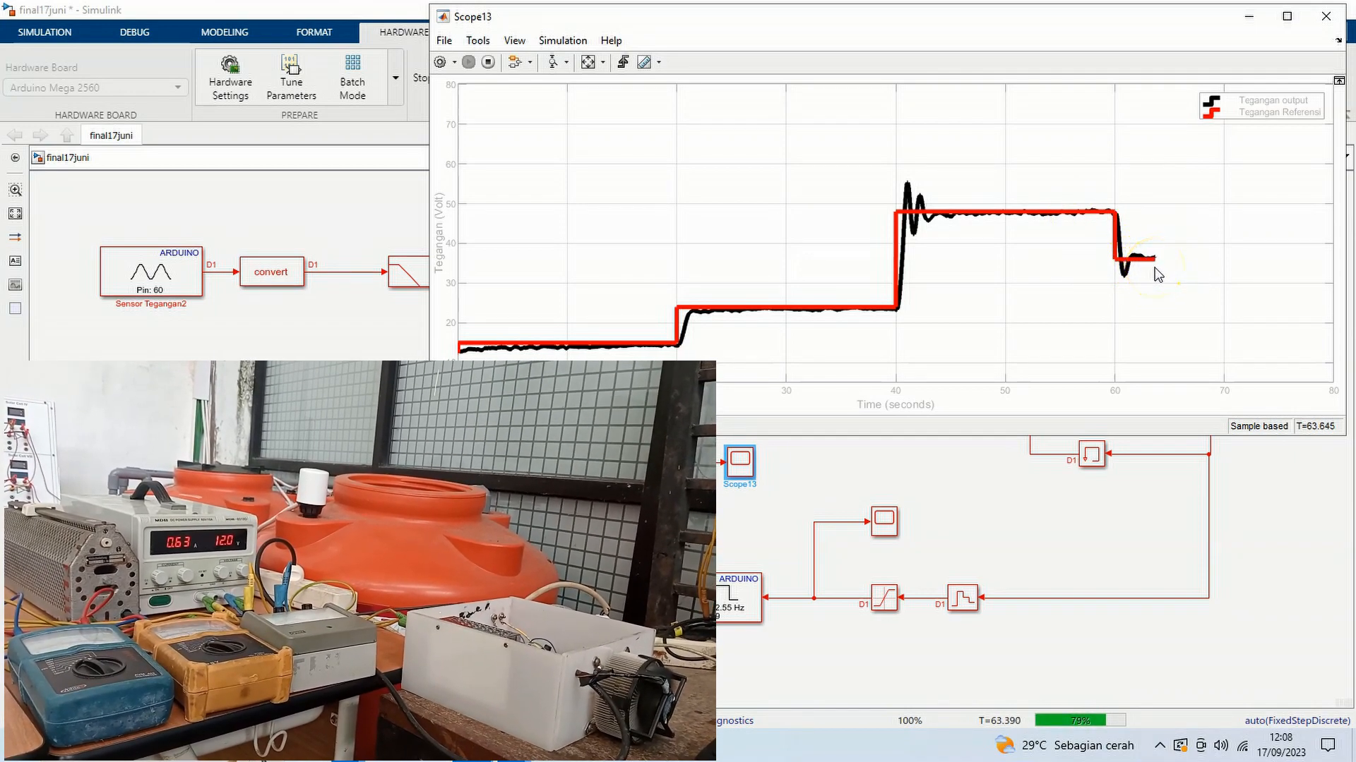
{"action": "left_click", "coordinate": [1170, 263]}
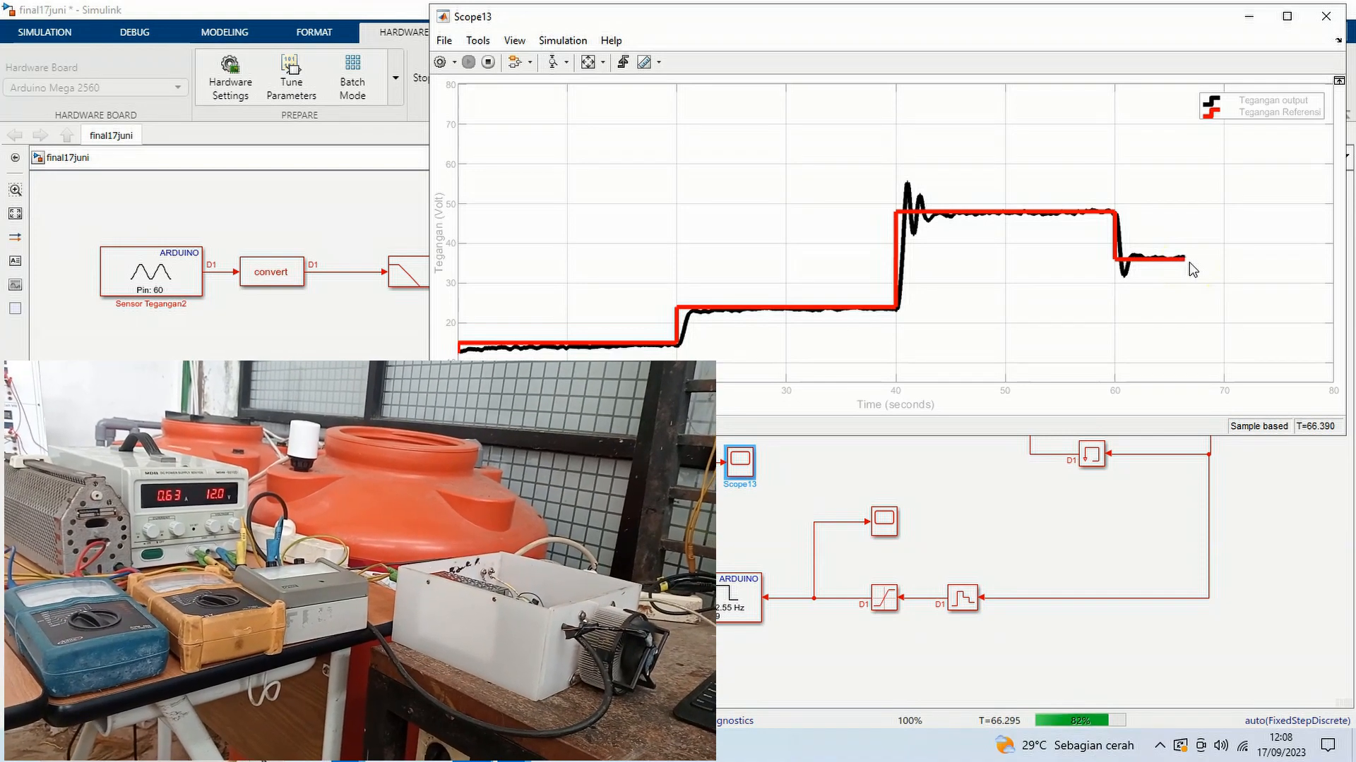
{"action": "left_click", "coordinate": [1194, 300]}
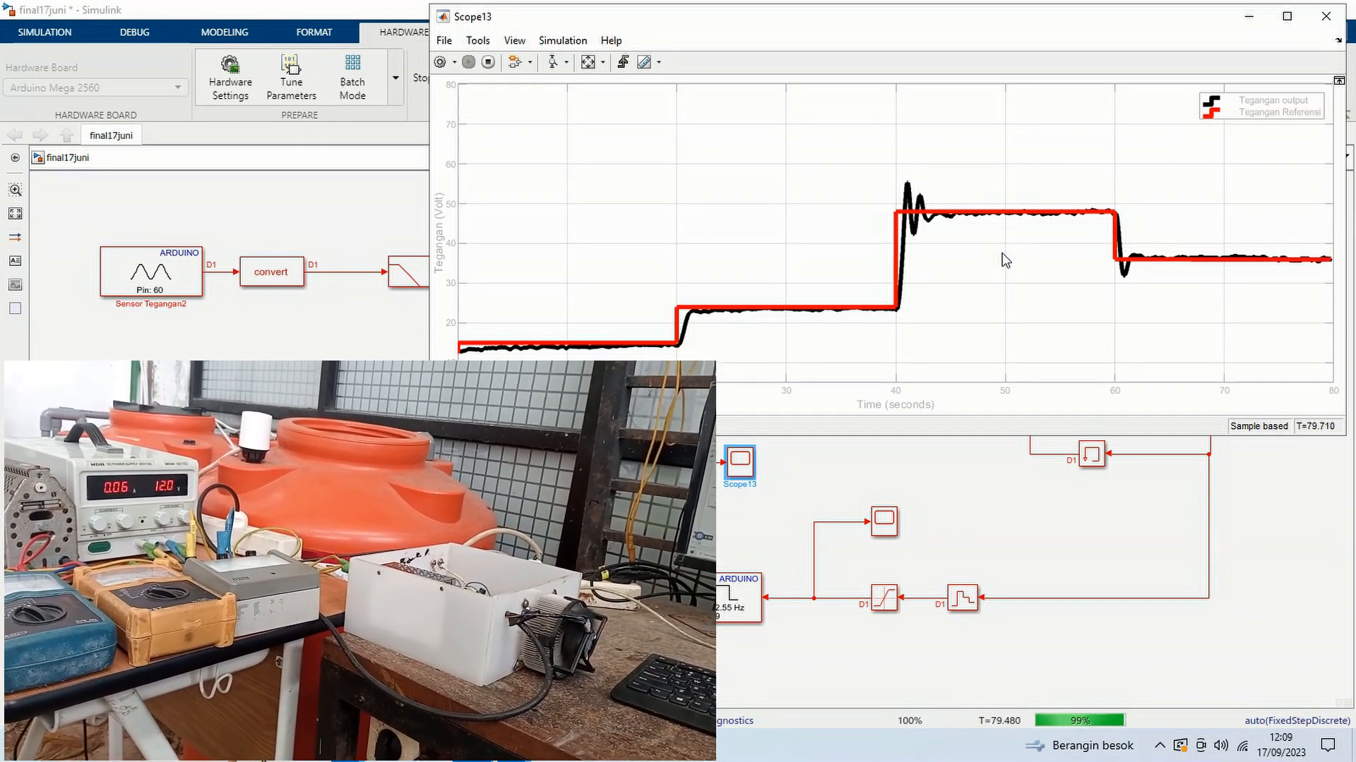
{"action": "left_click", "coordinate": [1034, 271]}
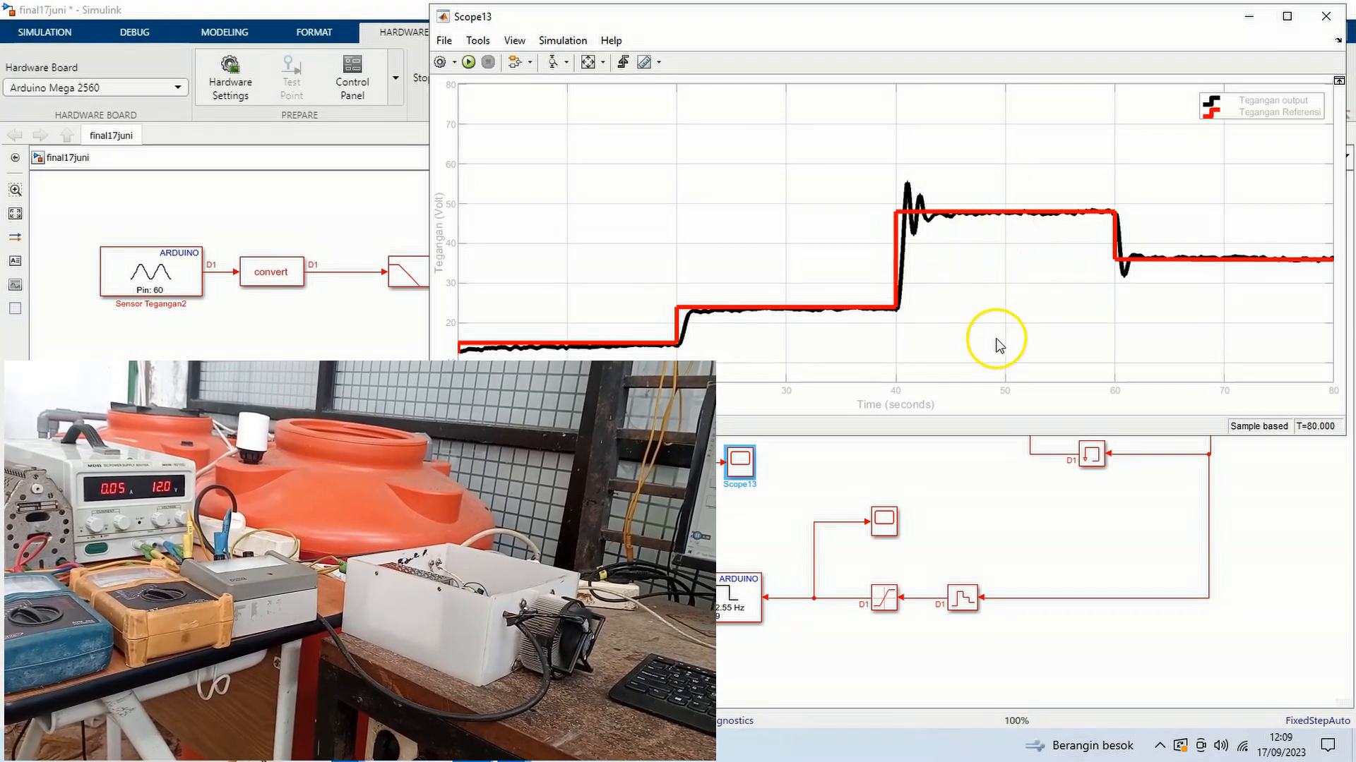
{"action": "left_click", "coordinate": [585, 64]}
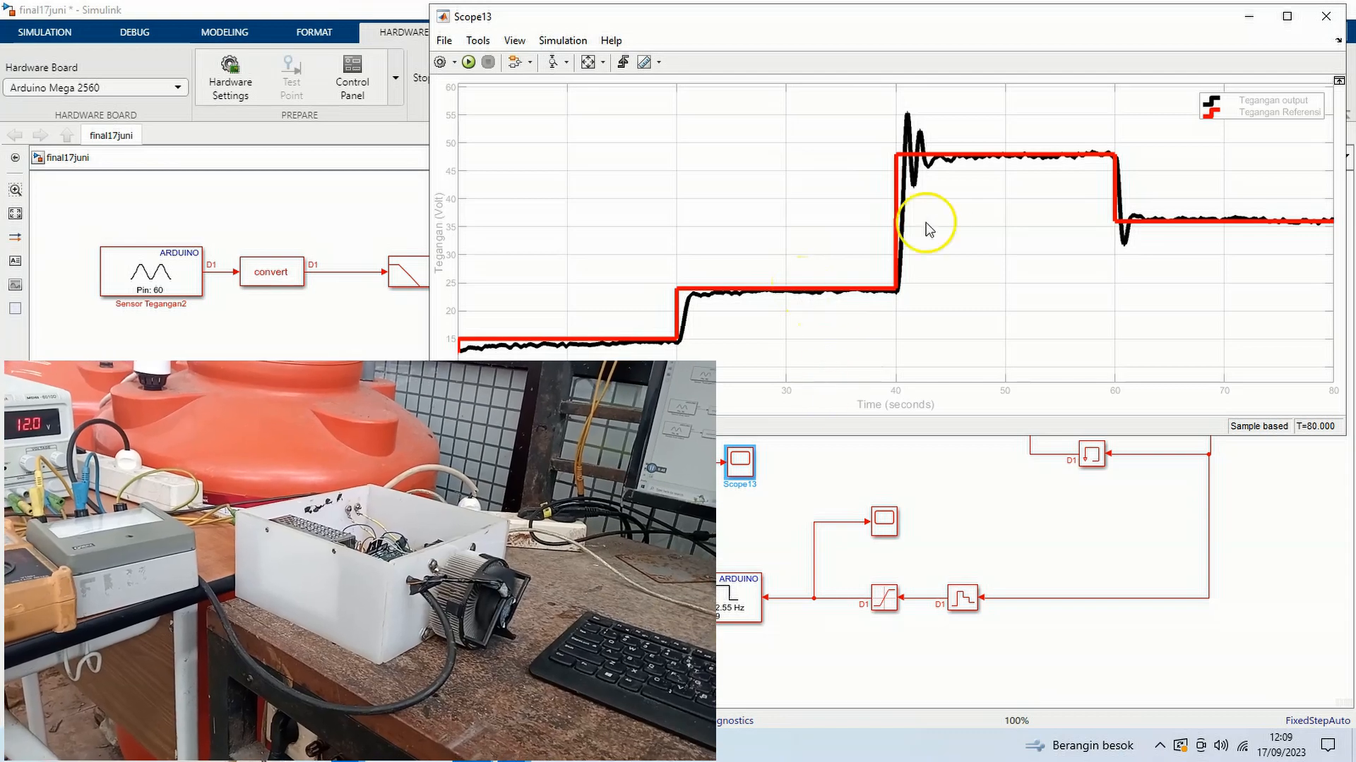
{"action": "left_click", "coordinate": [1248, 16]}
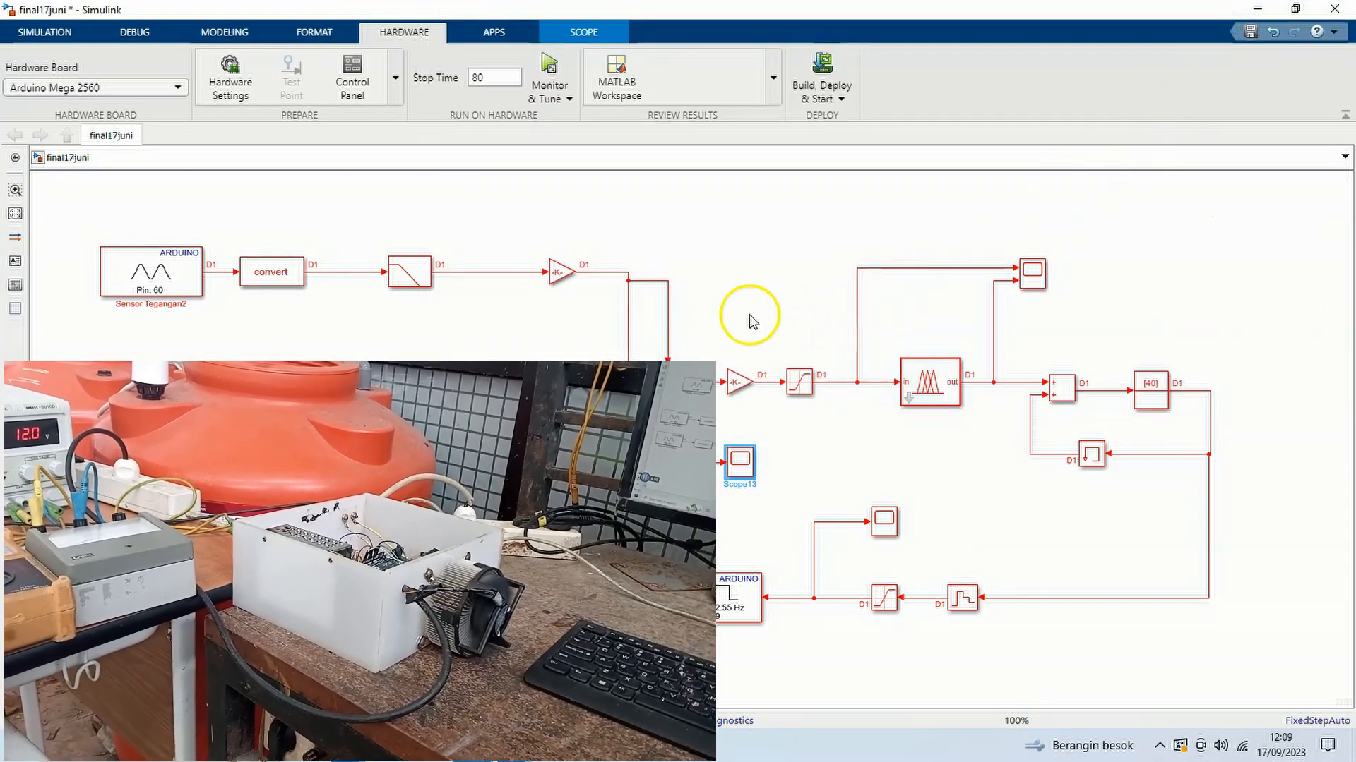
Step: View the fuzzy controller's input and output signals in Scope4 and close the scope
{"action": "left_click", "coordinate": [1030, 282]}
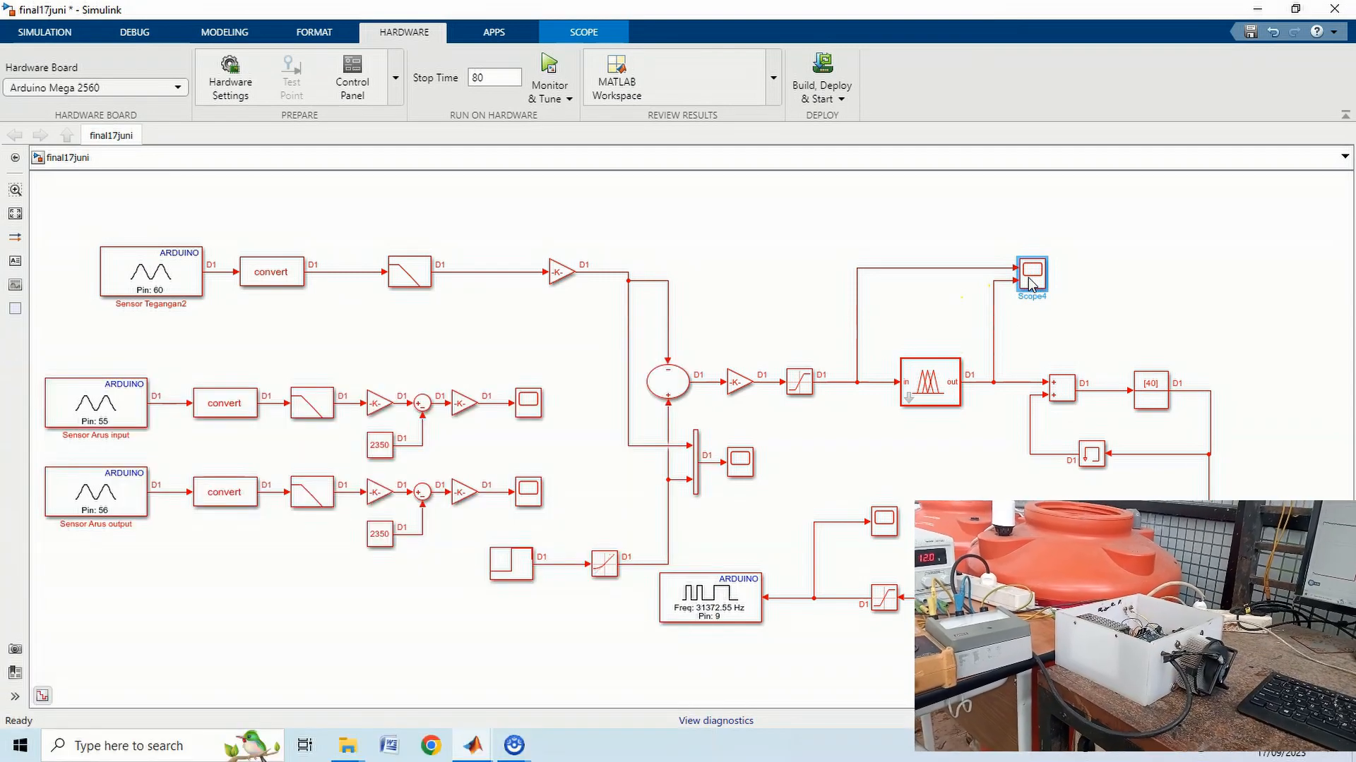
{"action": "double_click", "coordinate": [1029, 282]}
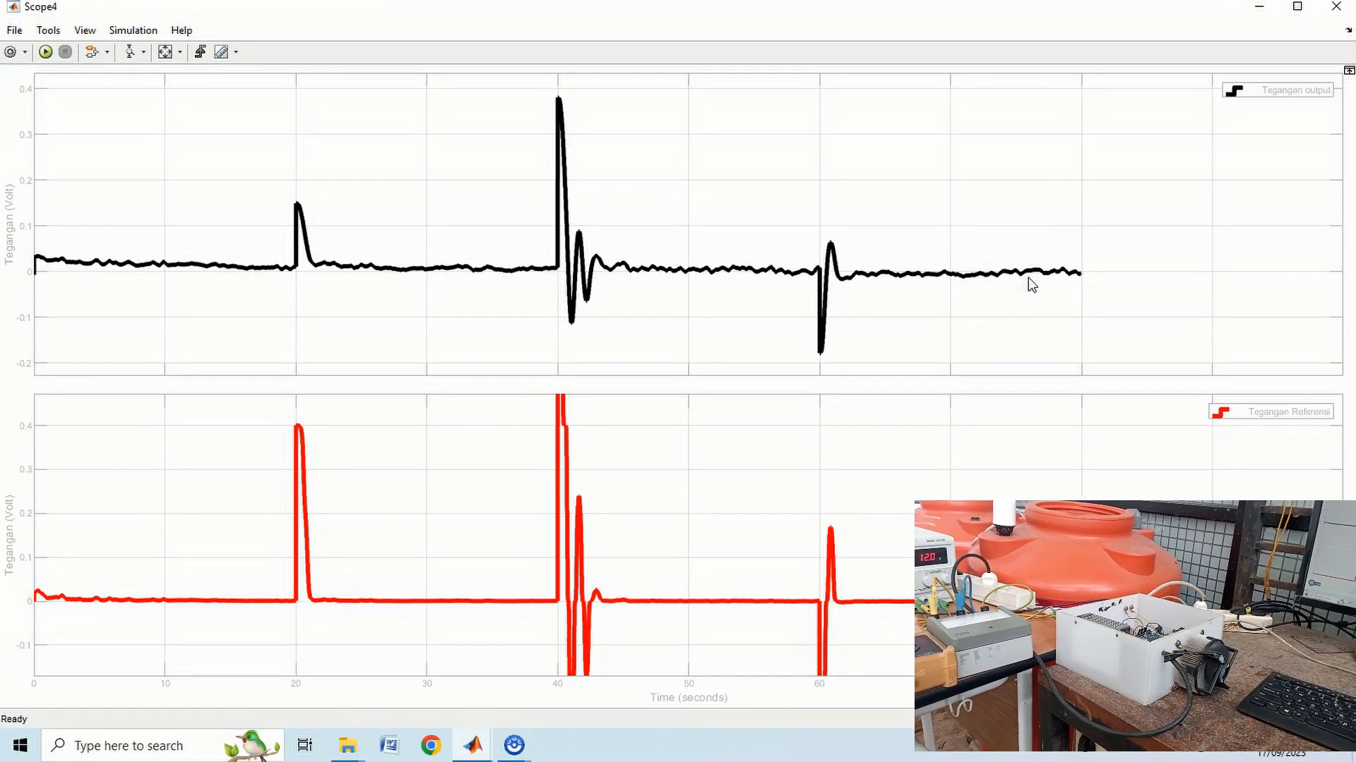
{"action": "left_click", "coordinate": [1028, 329]}
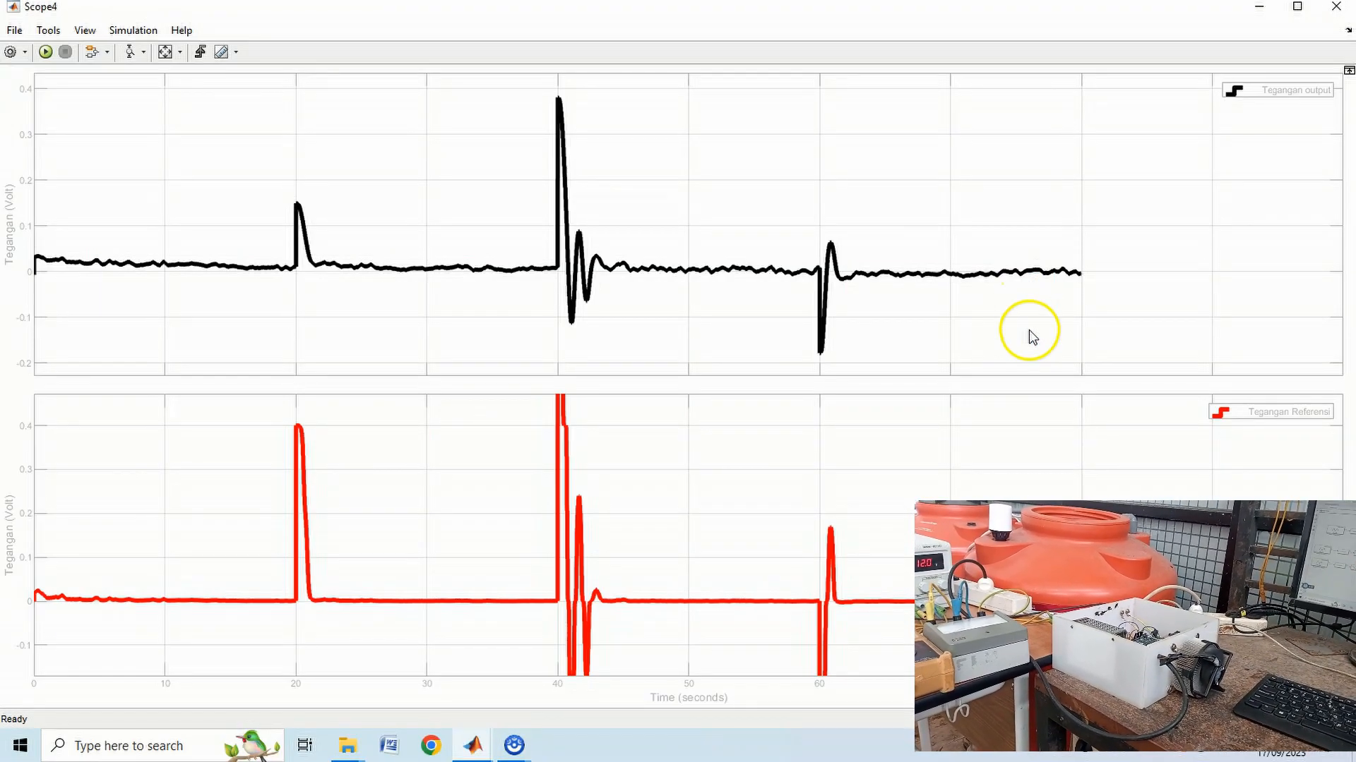
{"action": "left_click", "coordinate": [1334, 7]}
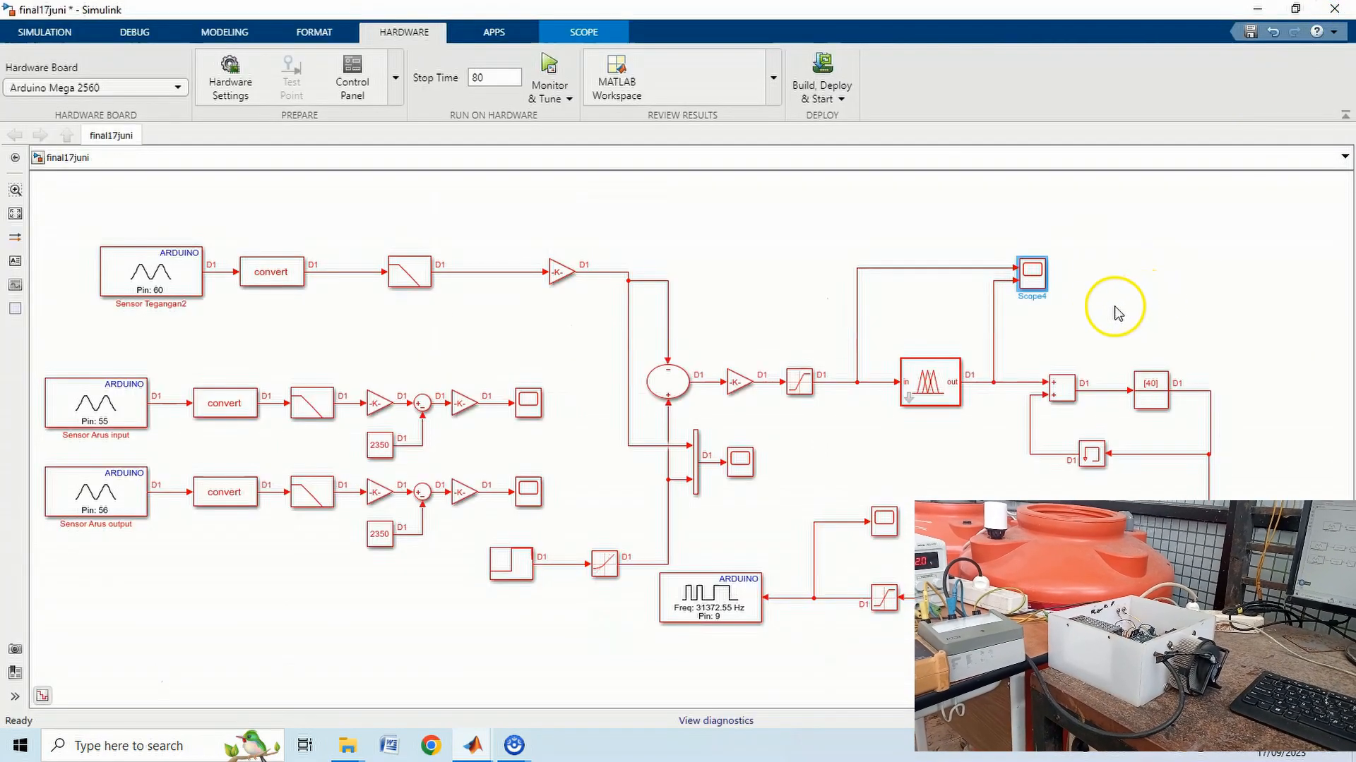
Step: Reopen Scope4, magnify both plots vertically around zero to examine the small signals, and scale the axes back to fit
{"action": "double_click", "coordinate": [1030, 283]}
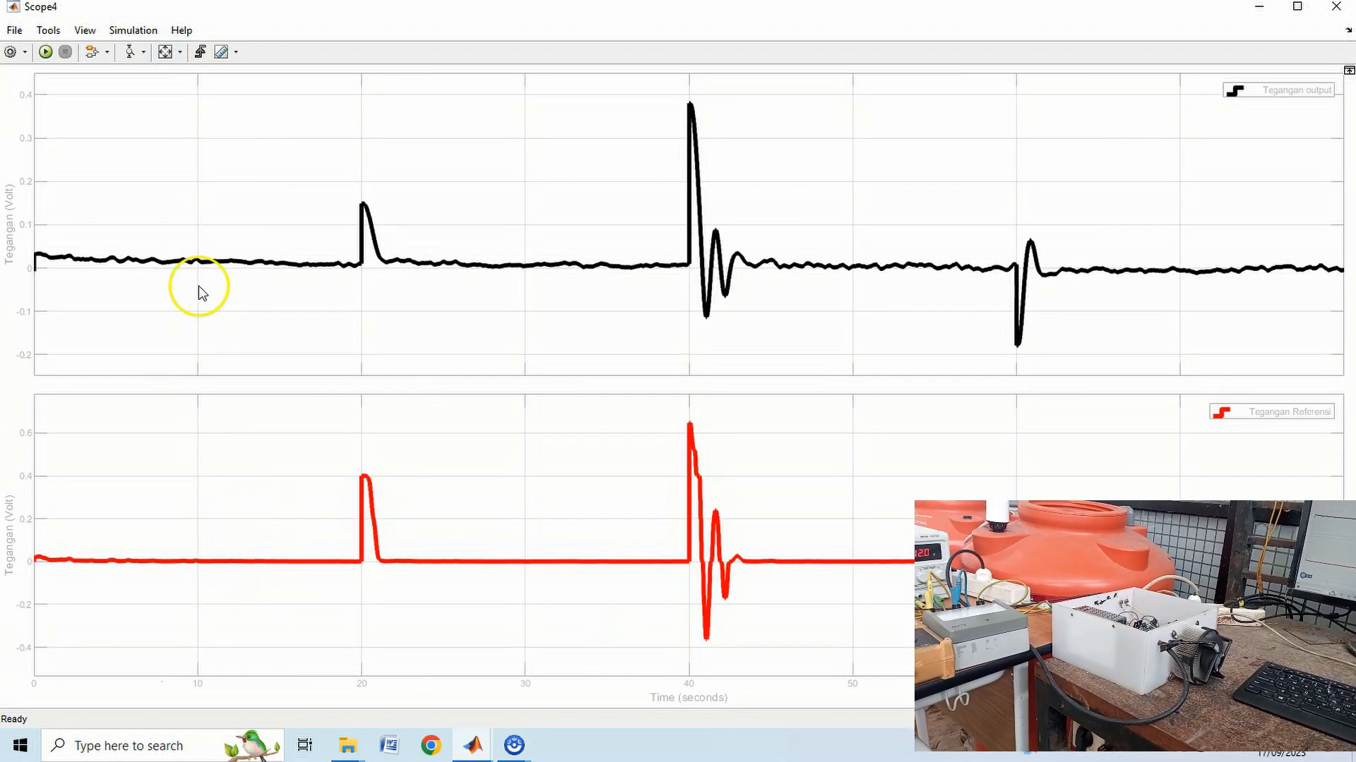
{"action": "left_click", "coordinate": [143, 53]}
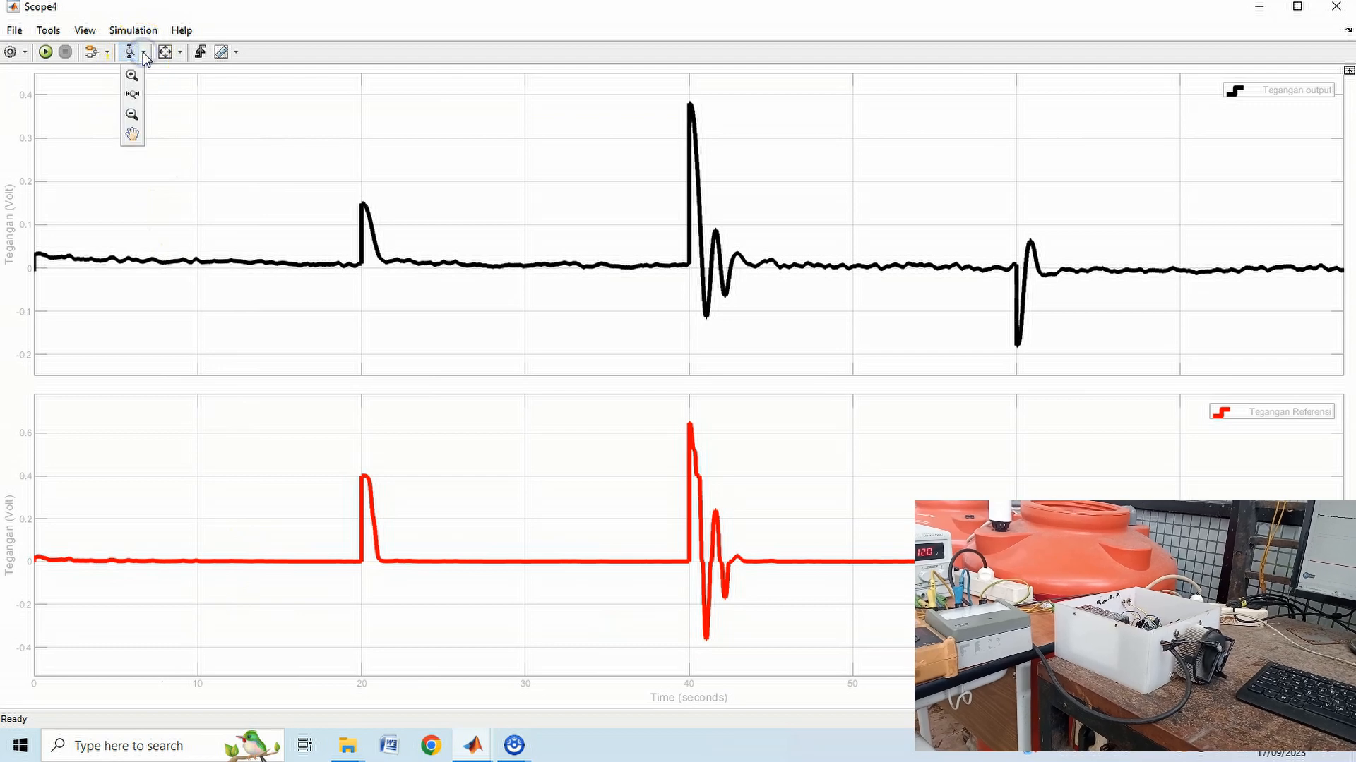
{"action": "left_click", "coordinate": [127, 70]}
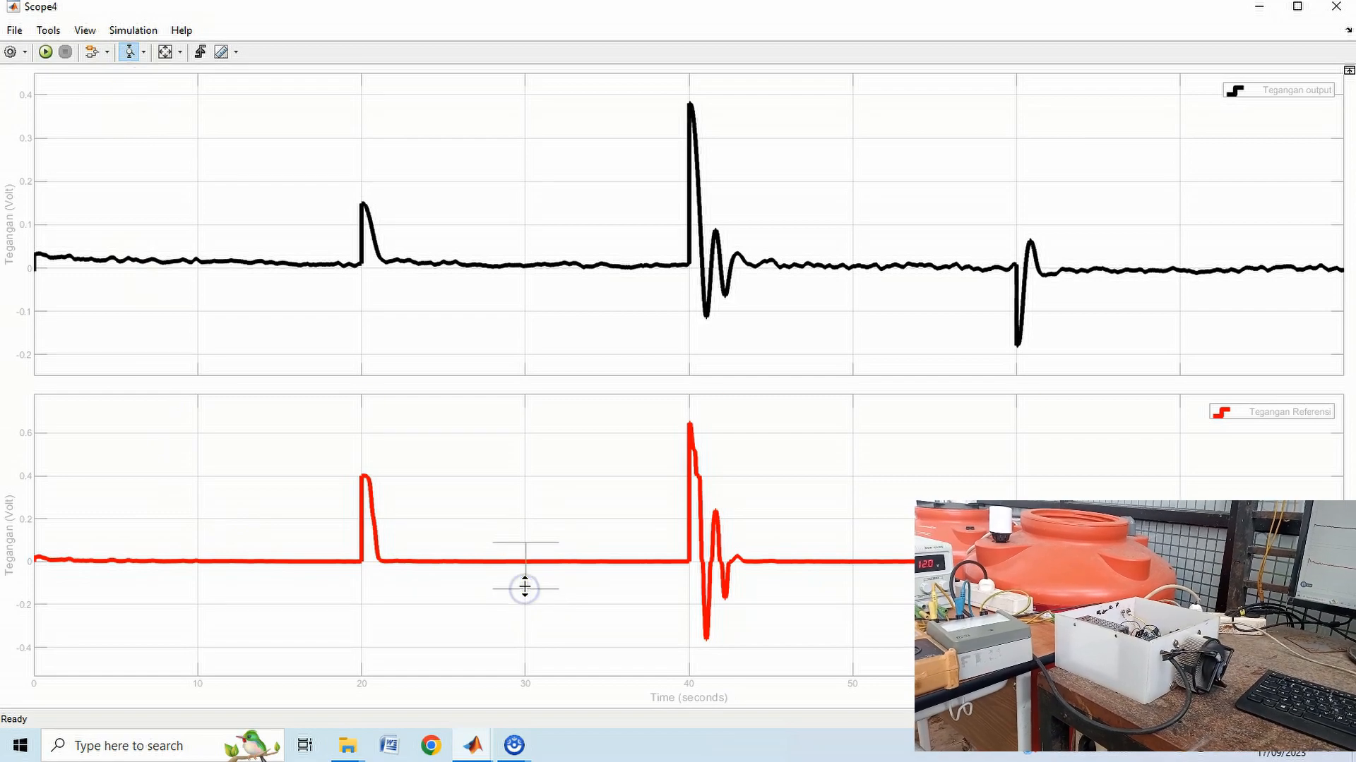
{"action": "left_click_drag", "start_coordinate": [524, 589], "coordinate": [525, 589]}
{"action": "left_click_drag", "start_coordinate": [533, 488], "coordinate": [540, 594]}
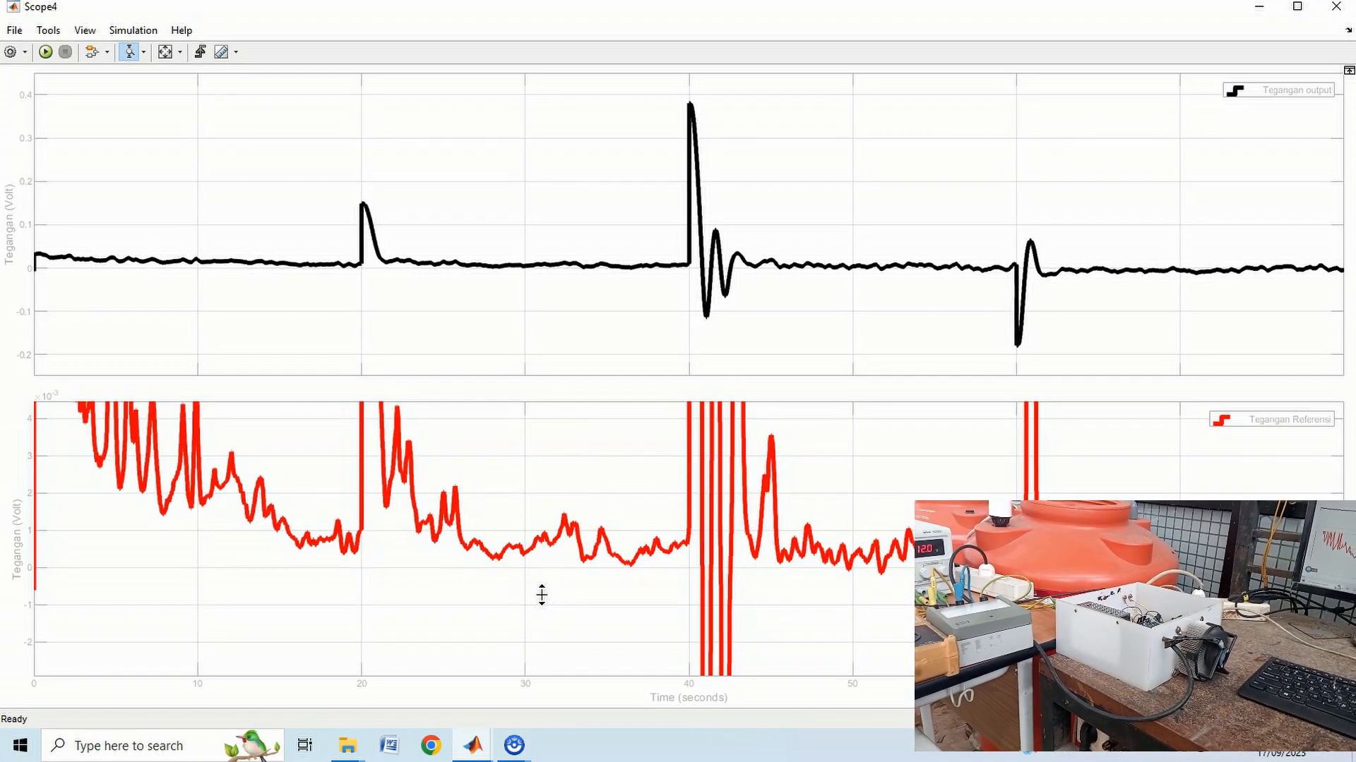
{"action": "left_click_drag", "start_coordinate": [816, 234], "coordinate": [814, 312]}
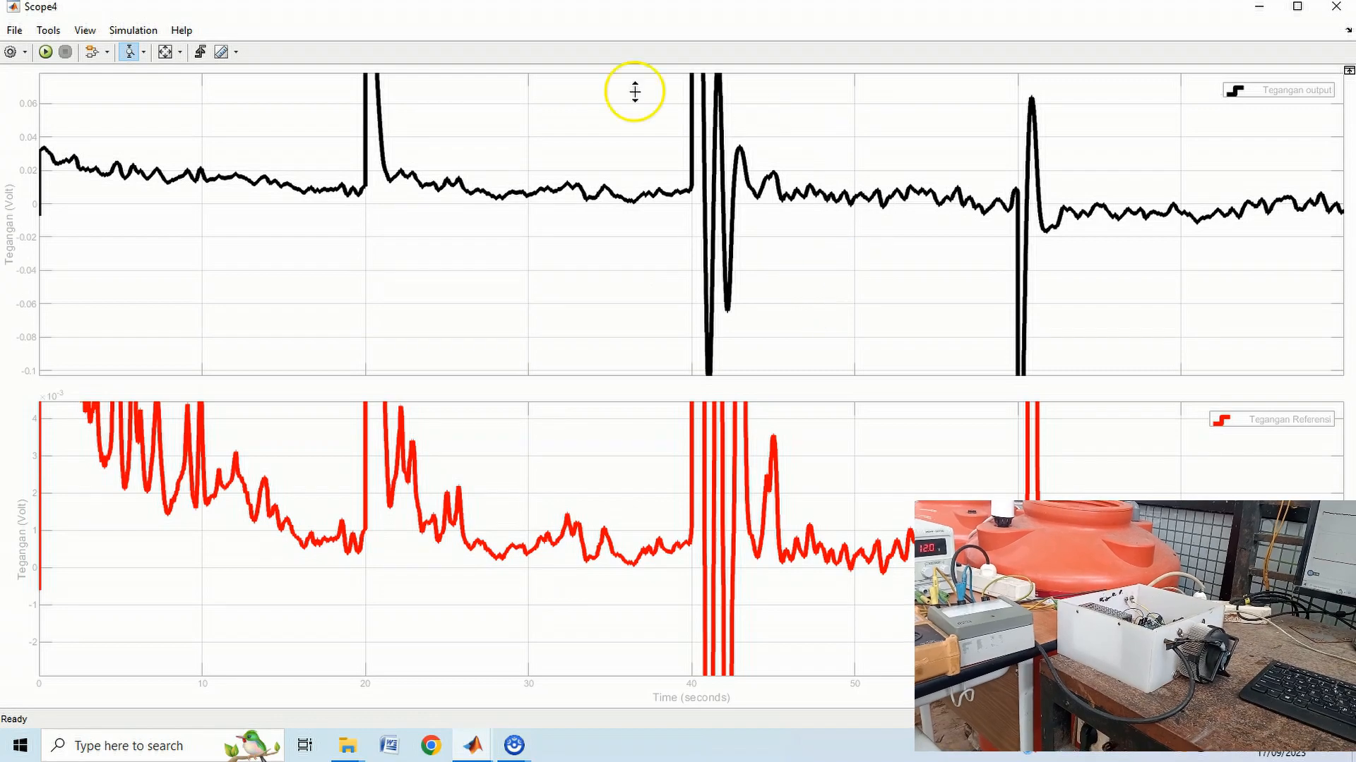
{"action": "left_click", "coordinate": [166, 52]}
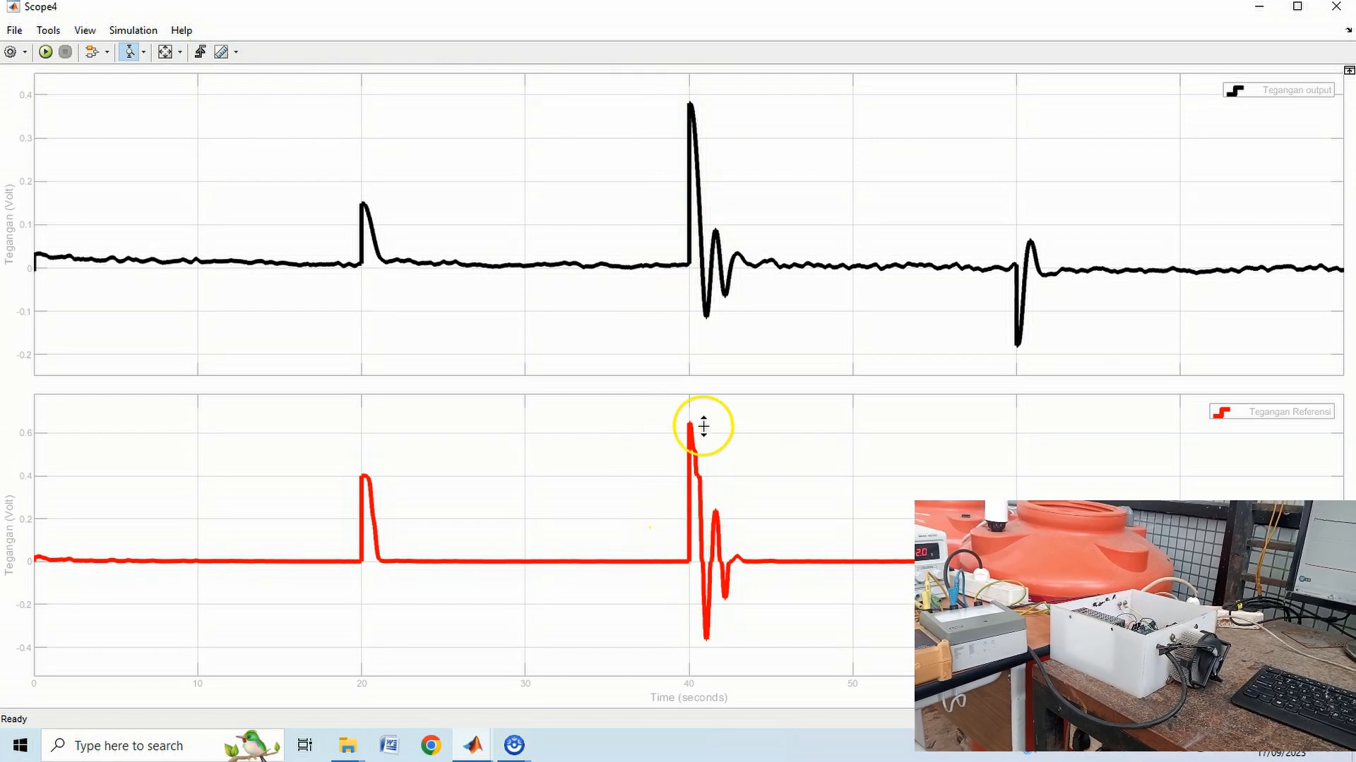
Step: Minimize Scope4, view the PWM input signal in Scope3, and close that scope
{"action": "left_click", "coordinate": [1258, 7]}
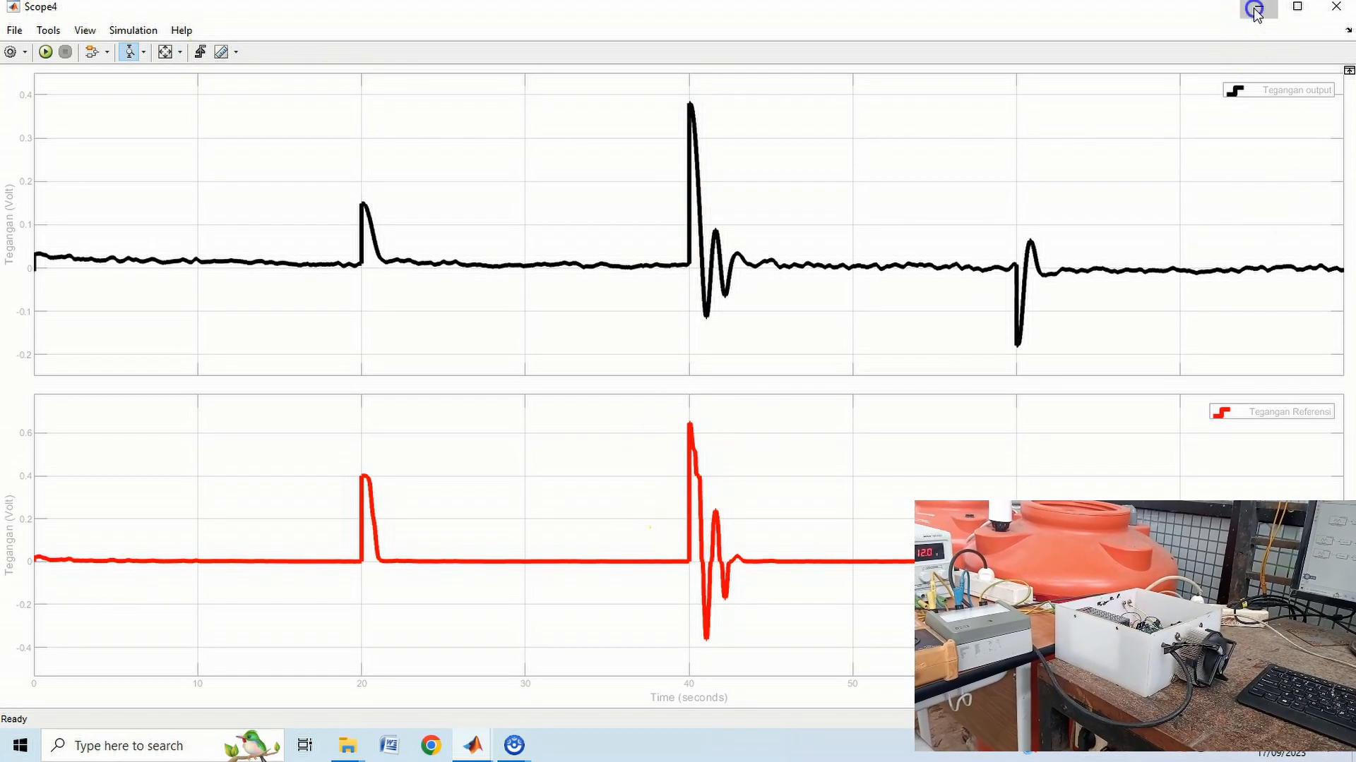
{"action": "left_click", "coordinate": [882, 526]}
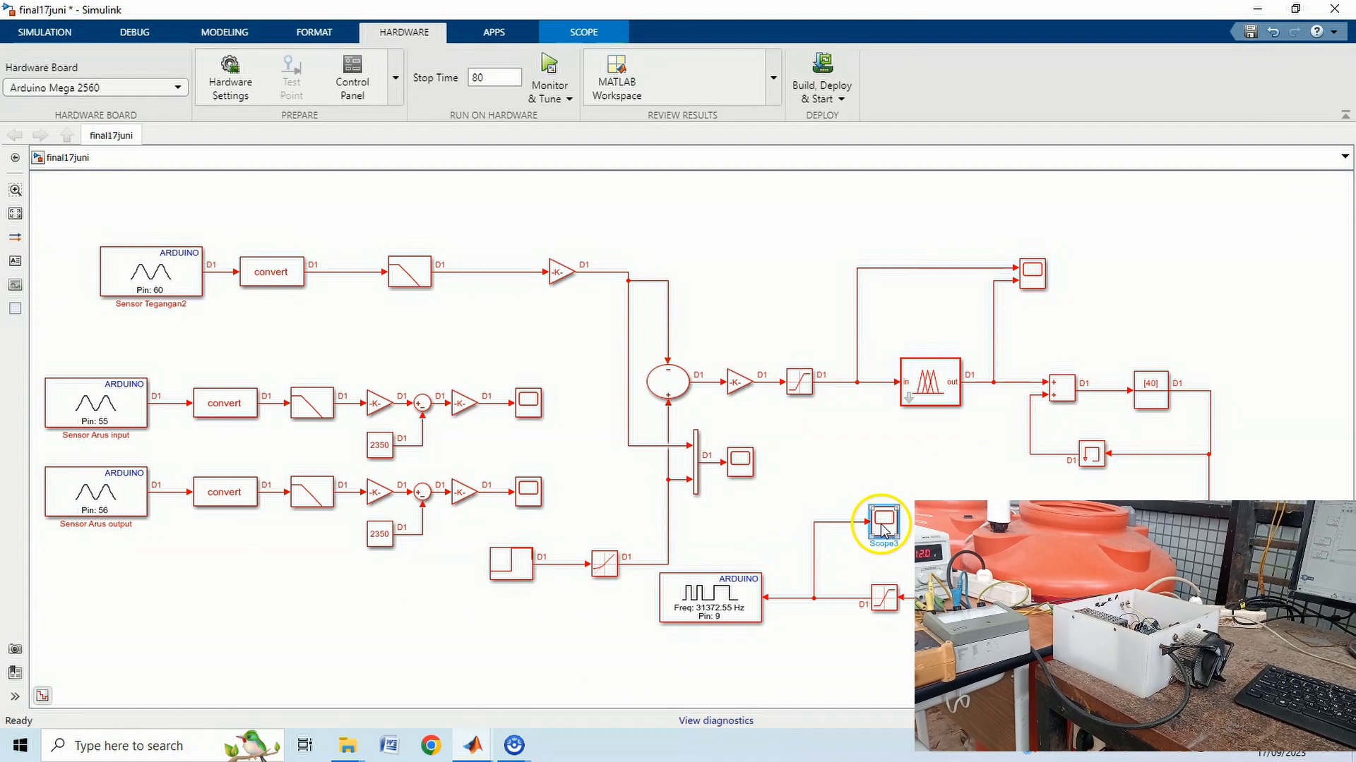
{"action": "double_click", "coordinate": [882, 526]}
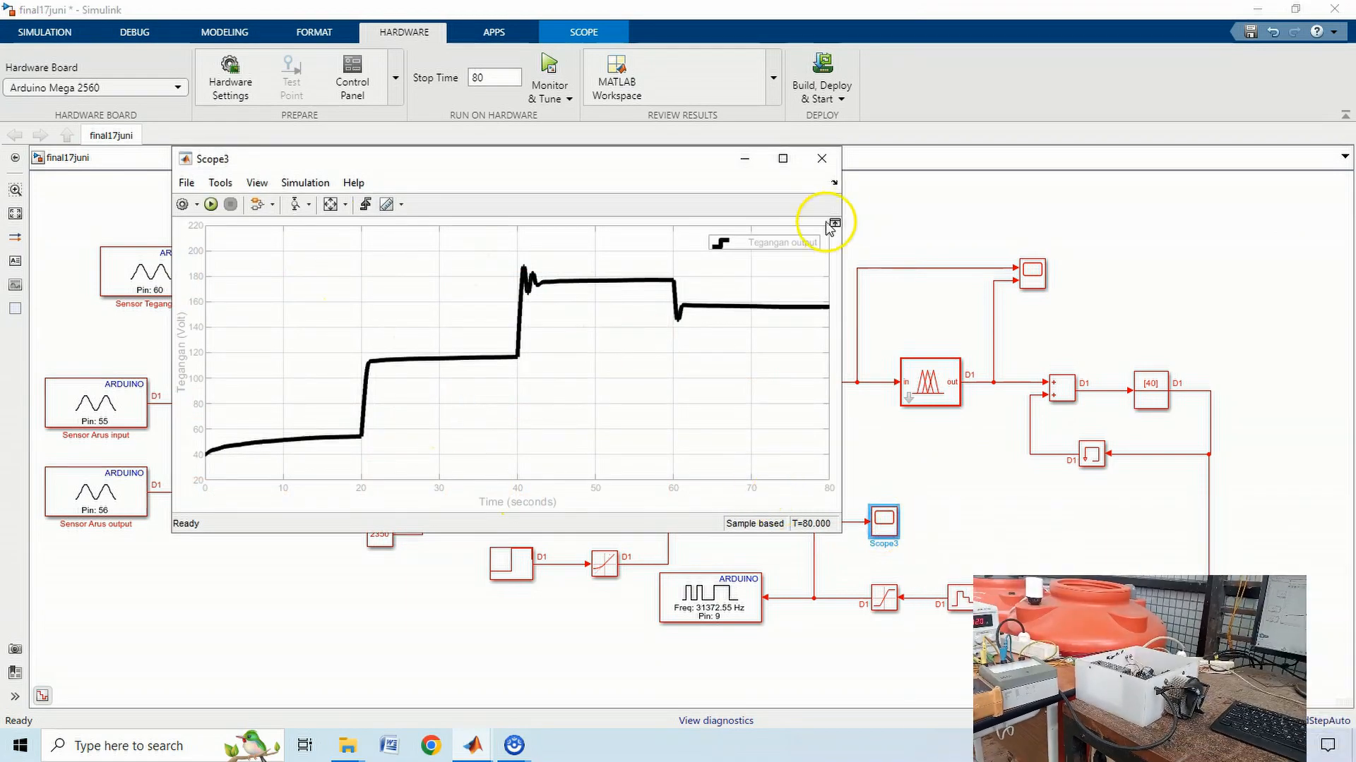
{"action": "left_click", "coordinate": [821, 158]}
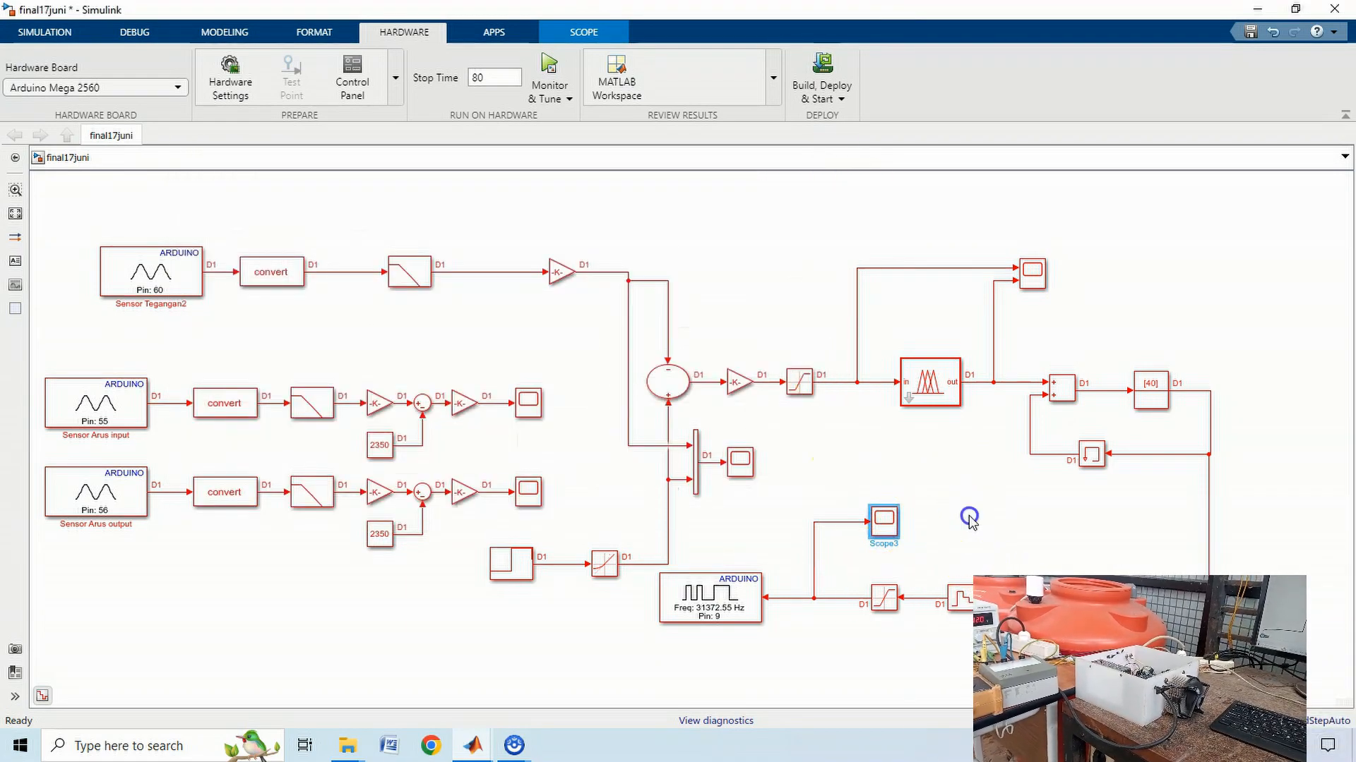
Step: Reopen Scope3 in a maximized window to examine the signal sent to the Arduino PWM block, and minimize it
{"action": "left_click", "coordinate": [884, 528]}
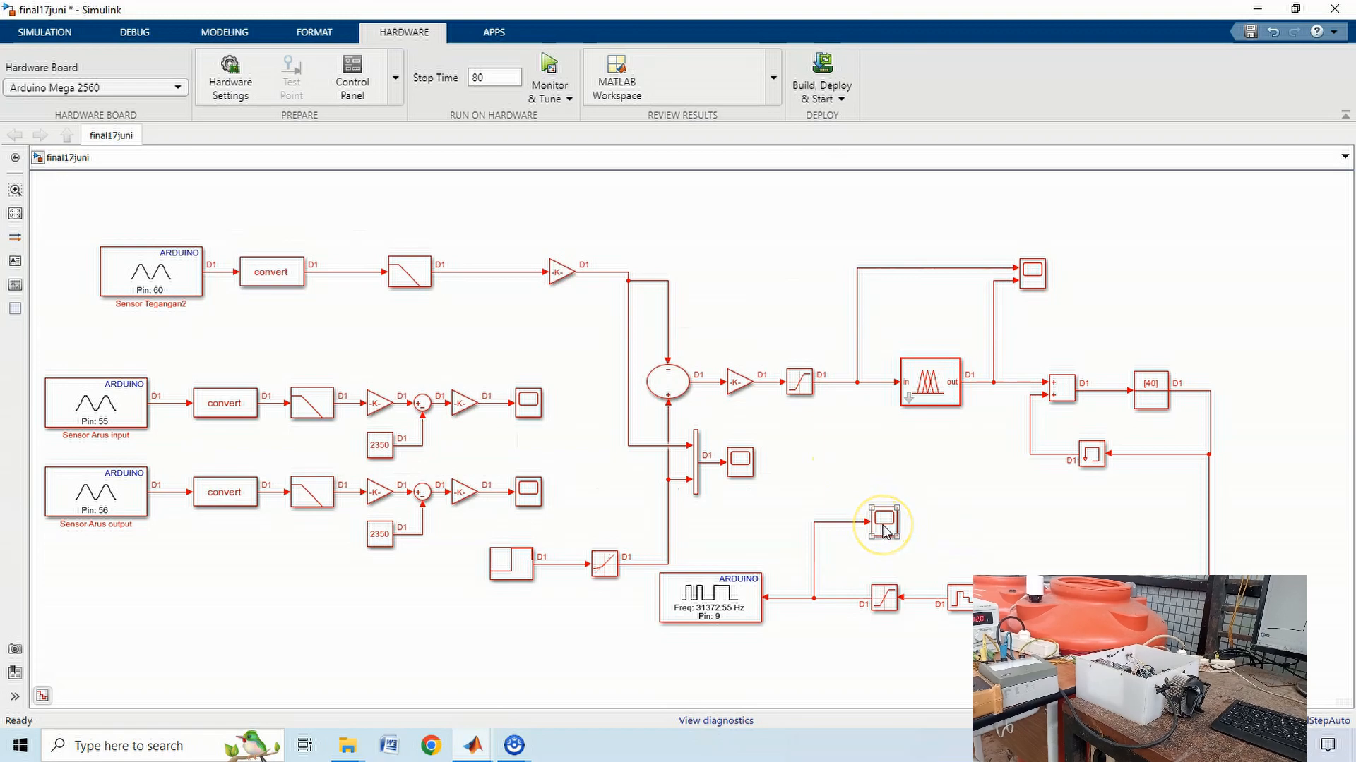
{"action": "double_click", "coordinate": [884, 526]}
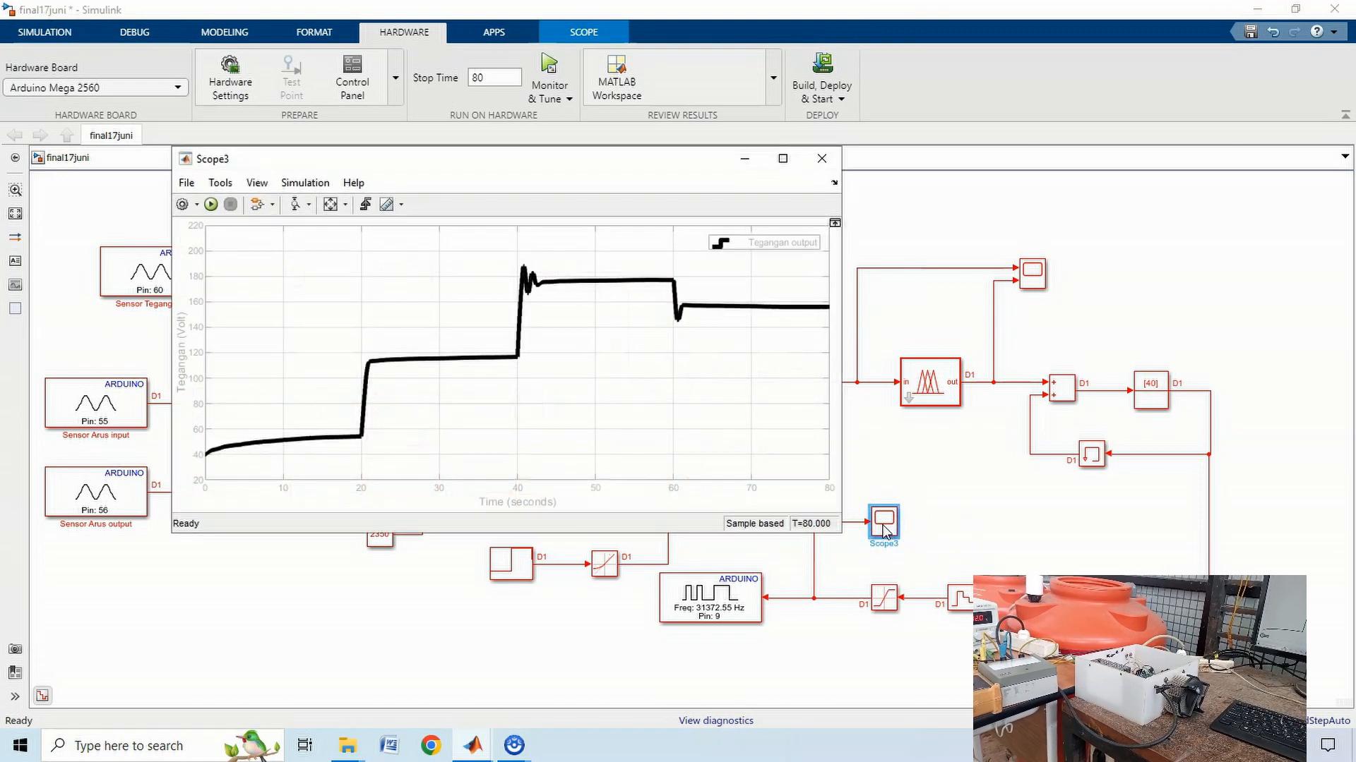
{"action": "left_click", "coordinate": [782, 159]}
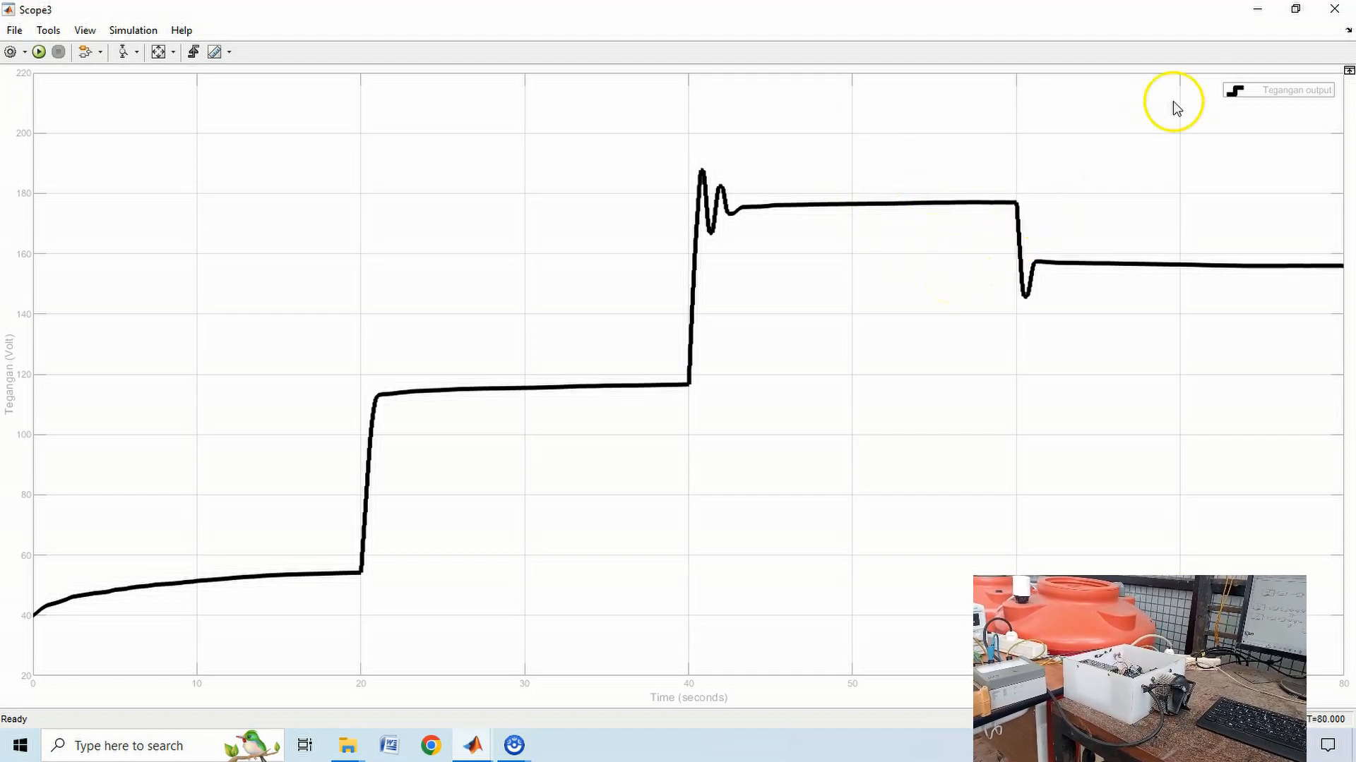
{"action": "left_click", "coordinate": [1251, 10]}
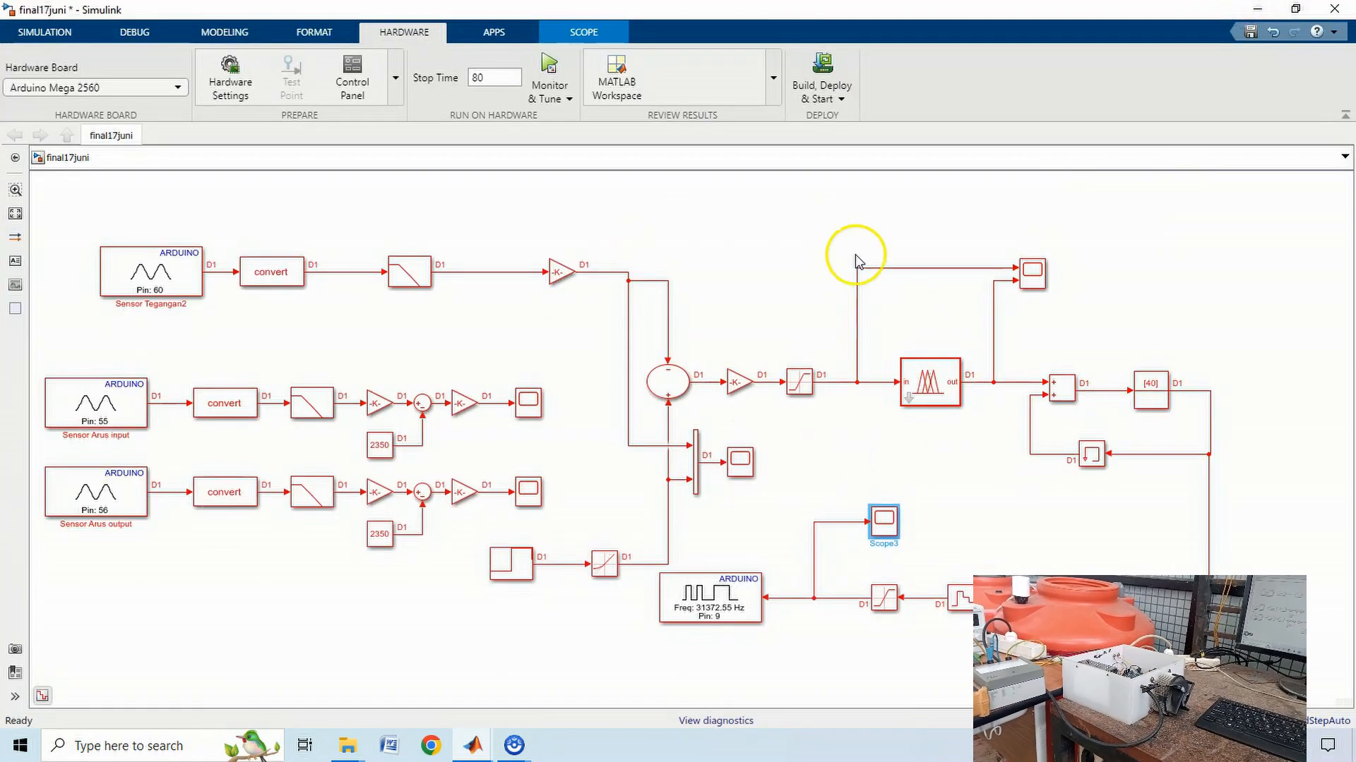
{"action": "left_click", "coordinate": [775, 323]}
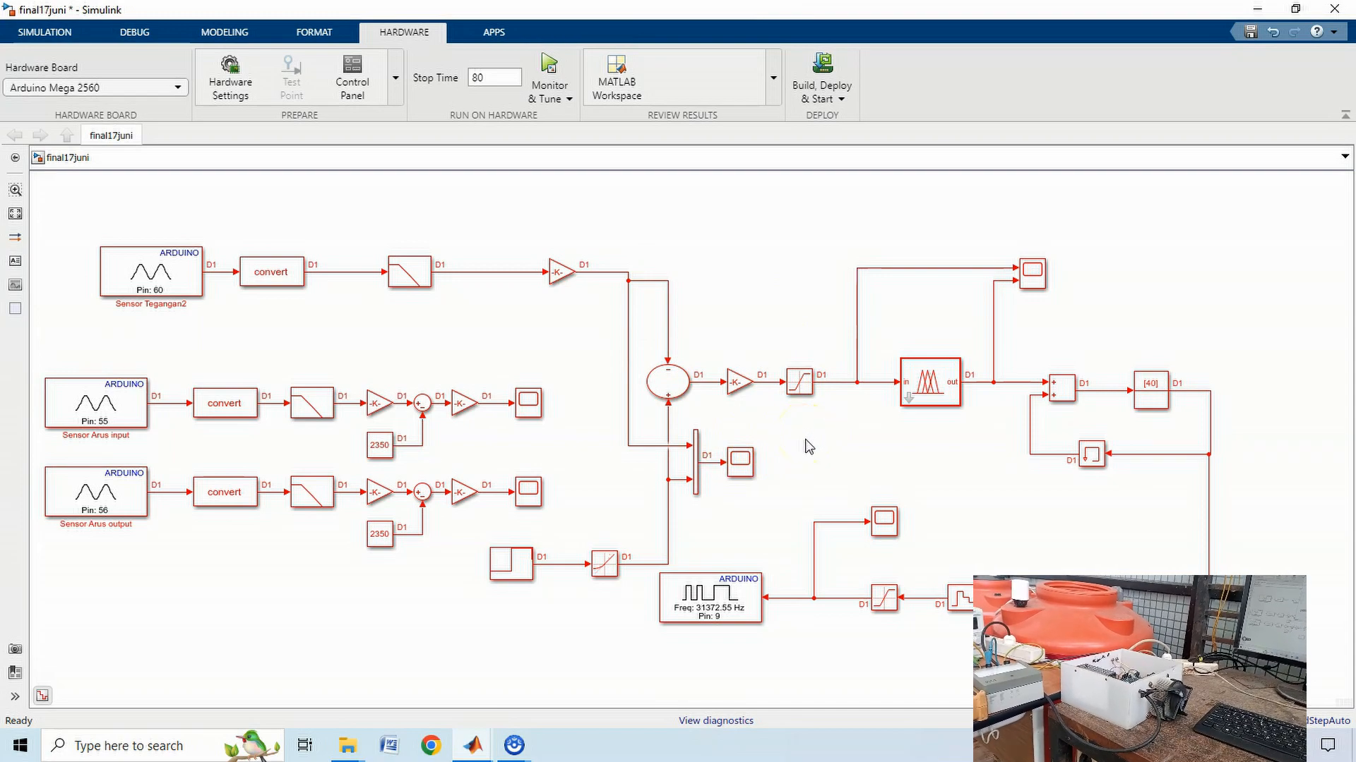
Step: Compare the output voltage with the reference voltage in Scope13, and return to the model's fuzzy controller block
{"action": "left_click", "coordinate": [871, 442]}
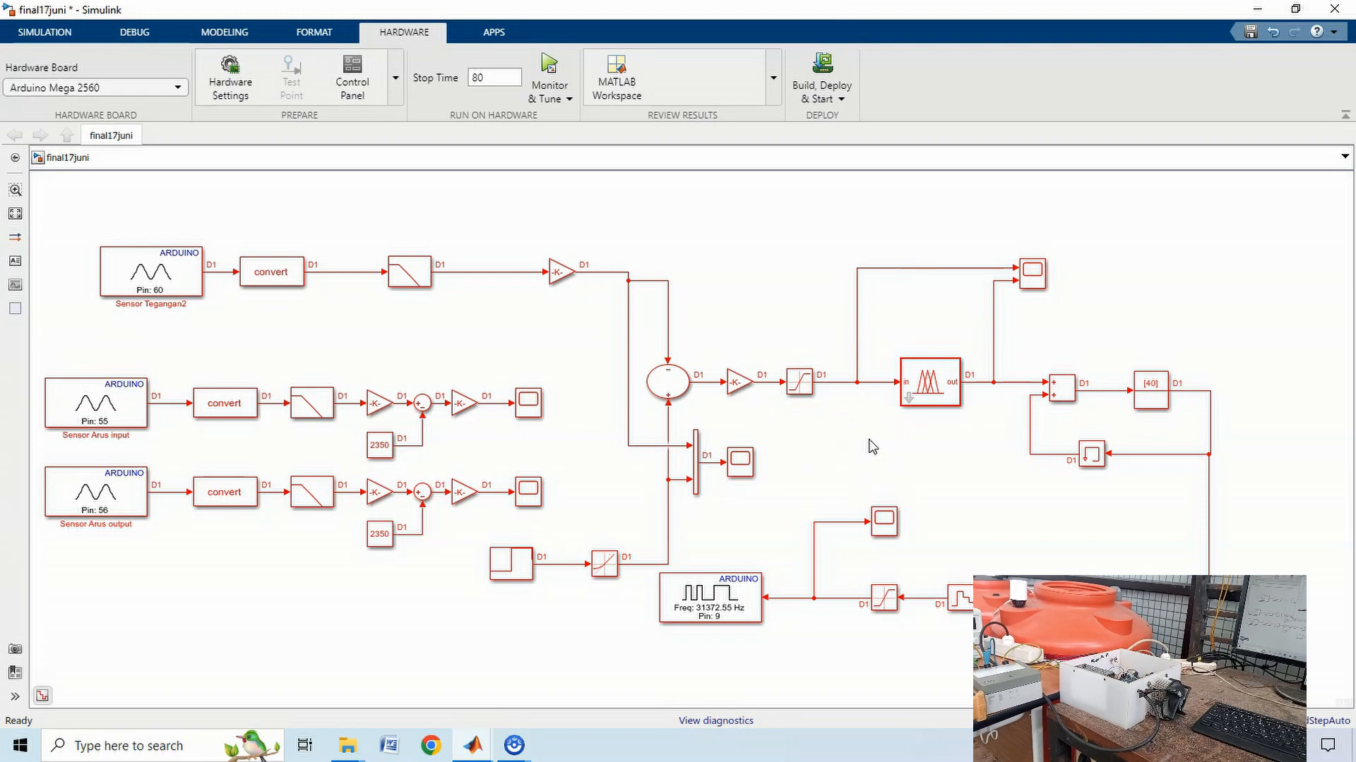
{"action": "left_click", "coordinate": [744, 464]}
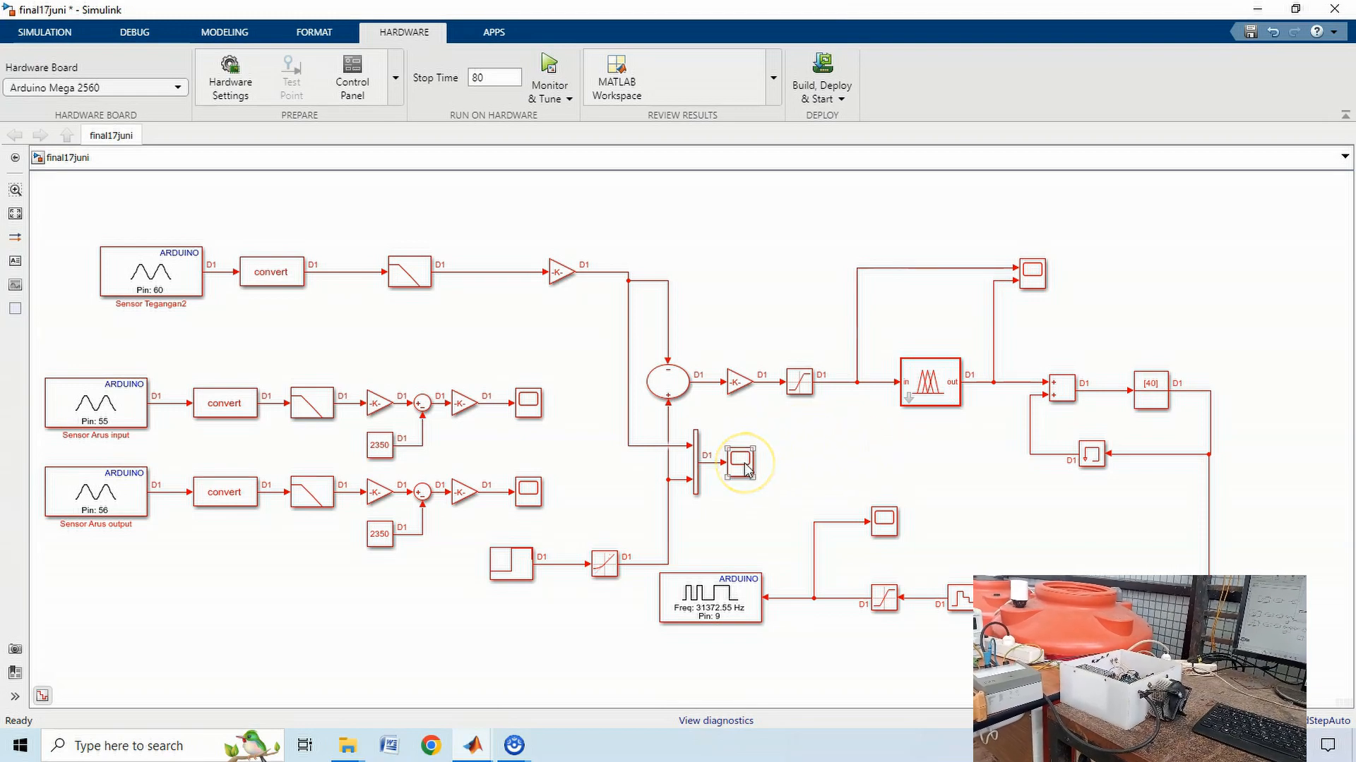
{"action": "double_click", "coordinate": [745, 465]}
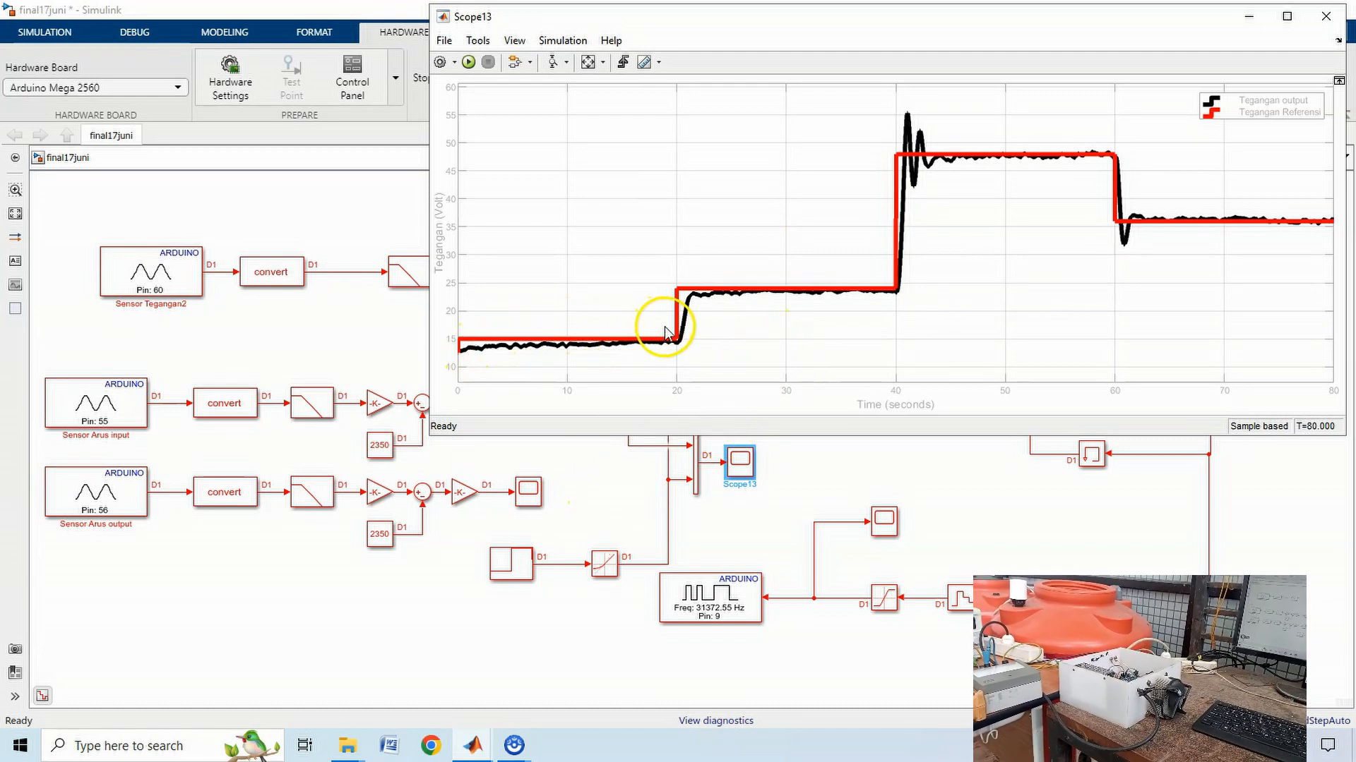
{"action": "left_click", "coordinate": [840, 478]}
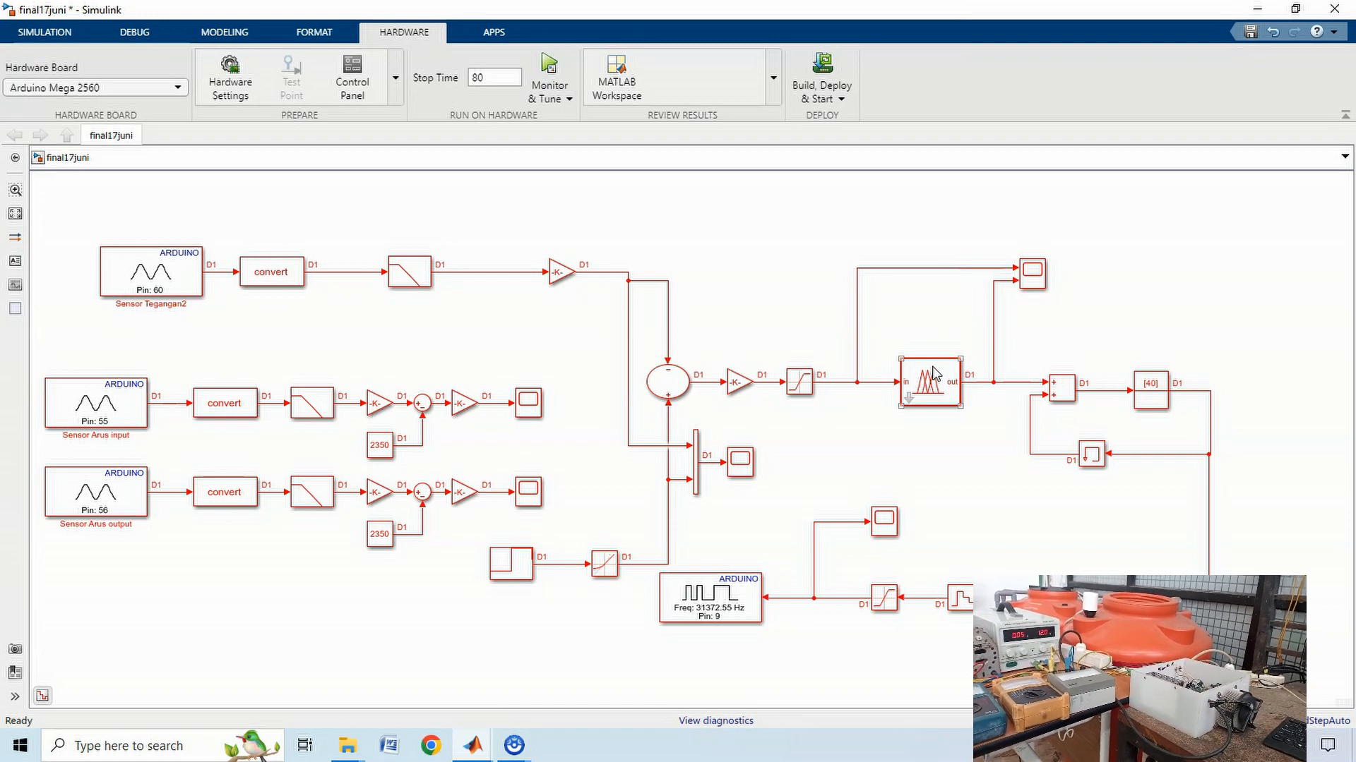
{"action": "left_click", "coordinate": [932, 386]}
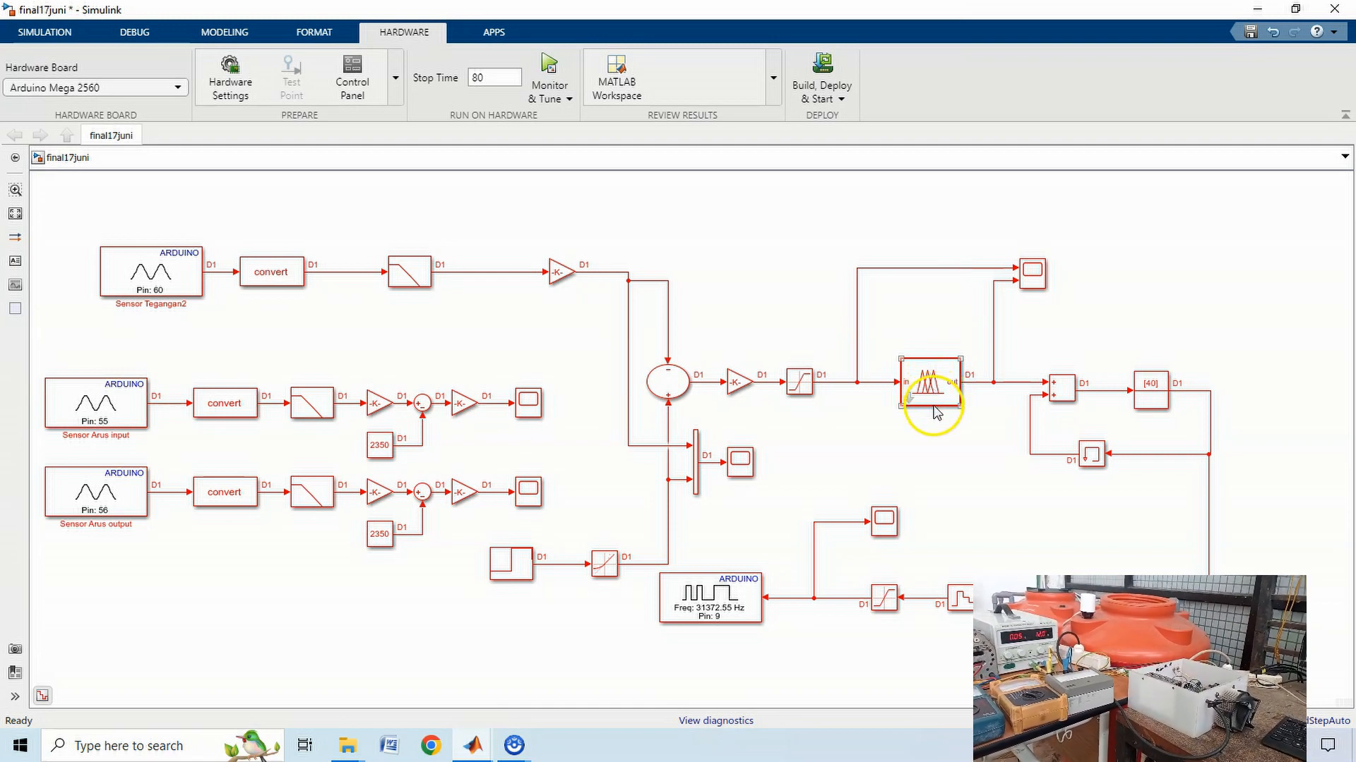